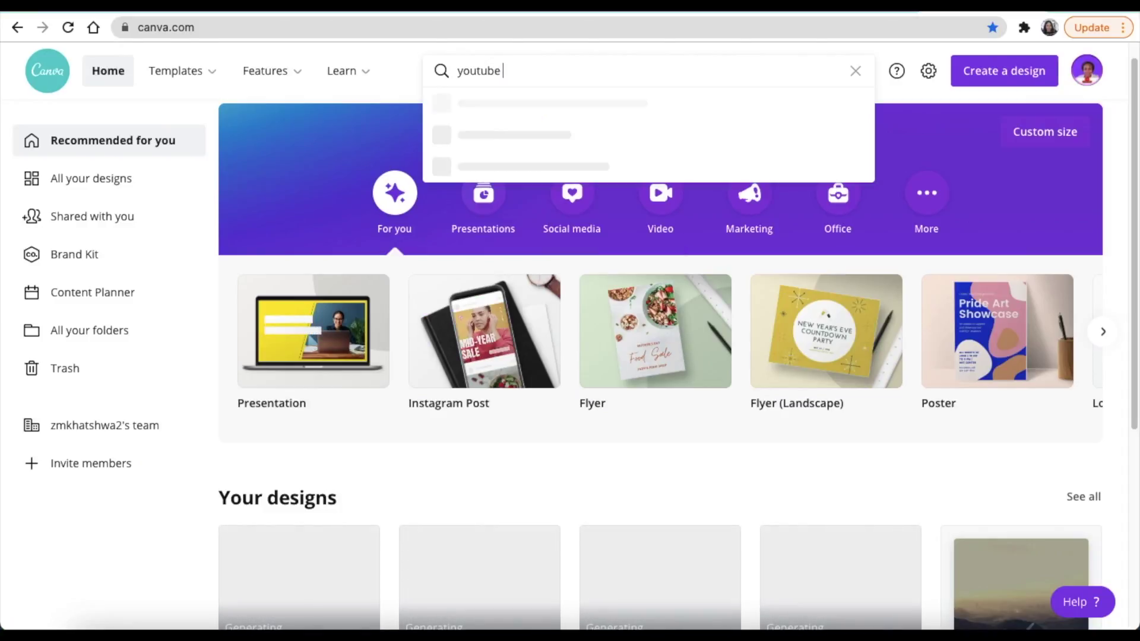
Search for "youtube intro" templates and open the pink and purple gradient "LET'S GET MOVING" template
{"action": "type", "text": "thum"}
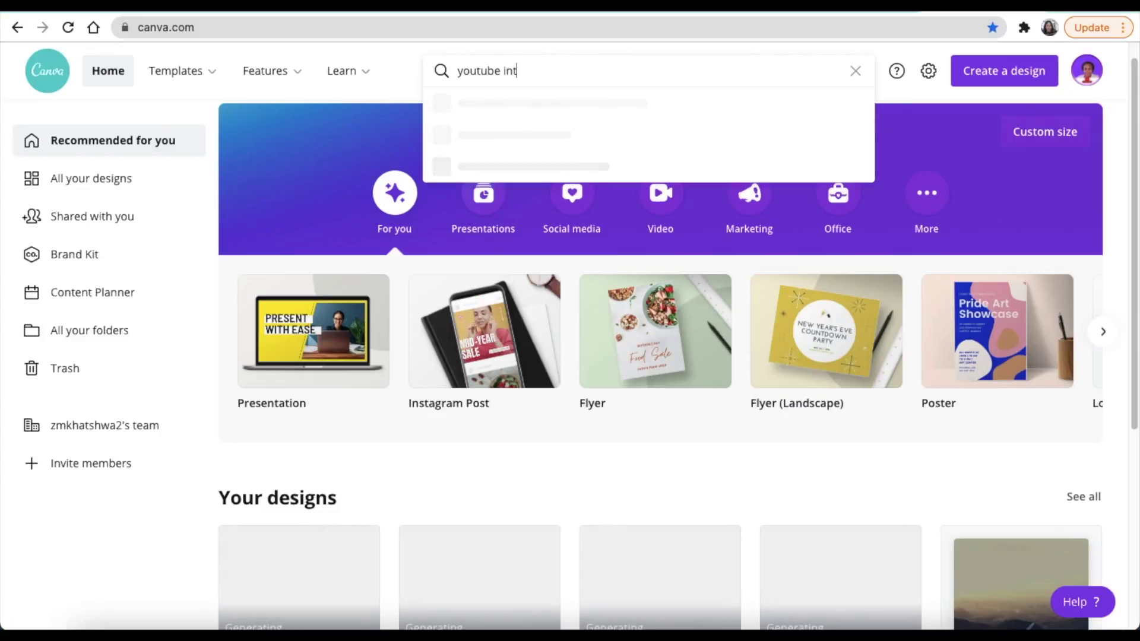
{"action": "key", "text": "Return"}
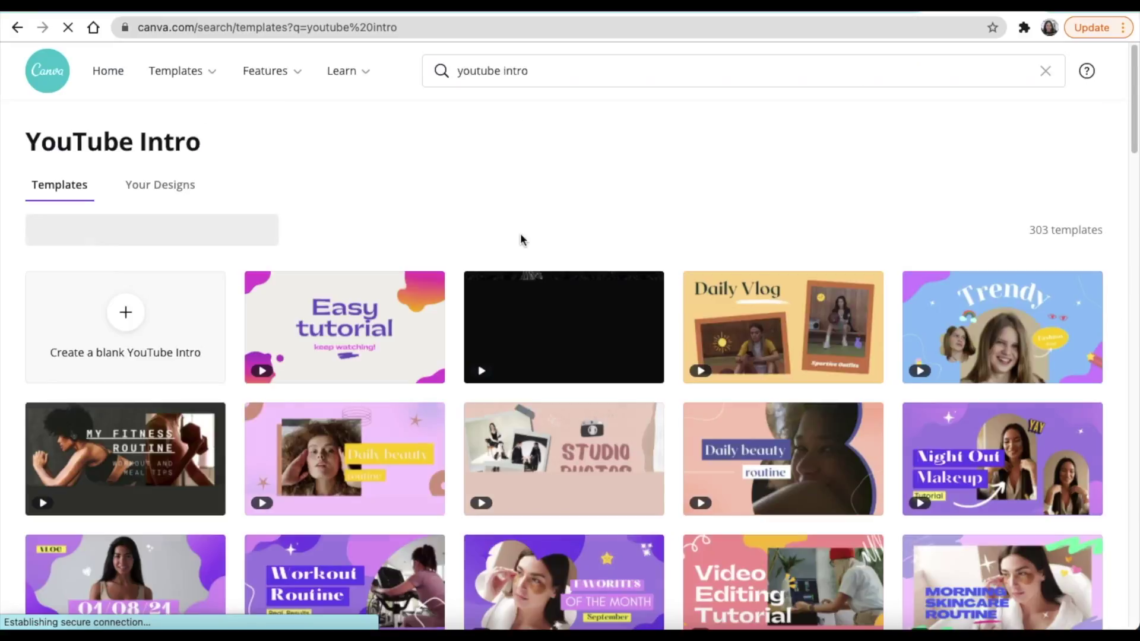
{"action": "scroll", "coordinate": [521, 238], "scroll_direction": "down", "scroll_amount": 1}
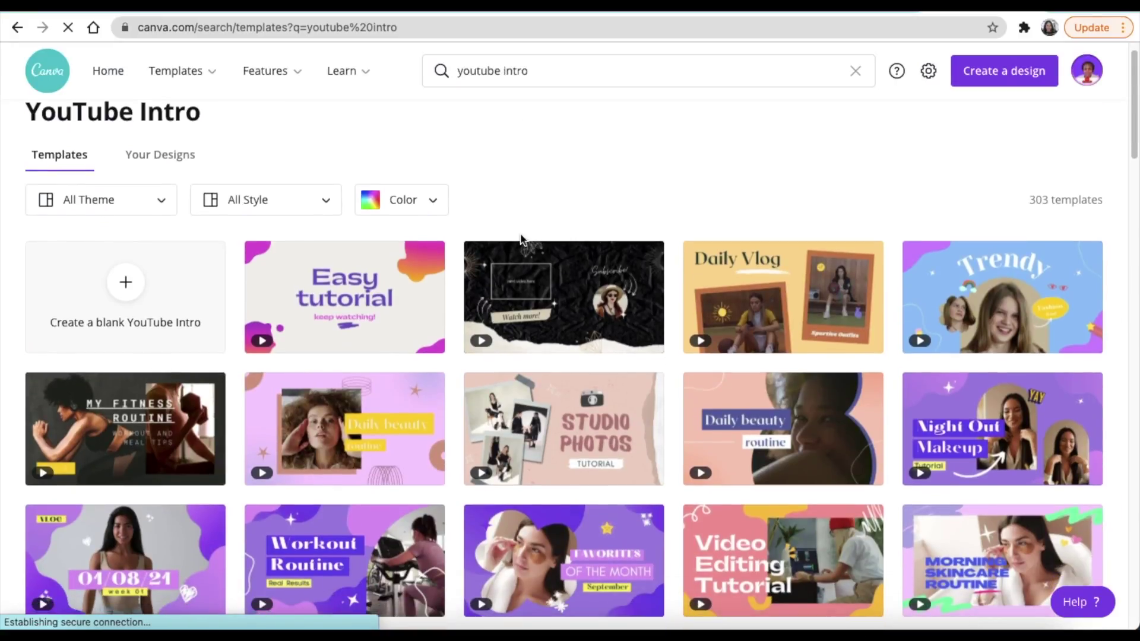
{"action": "scroll", "coordinate": [521, 237], "scroll_direction": "down", "scroll_amount": 5}
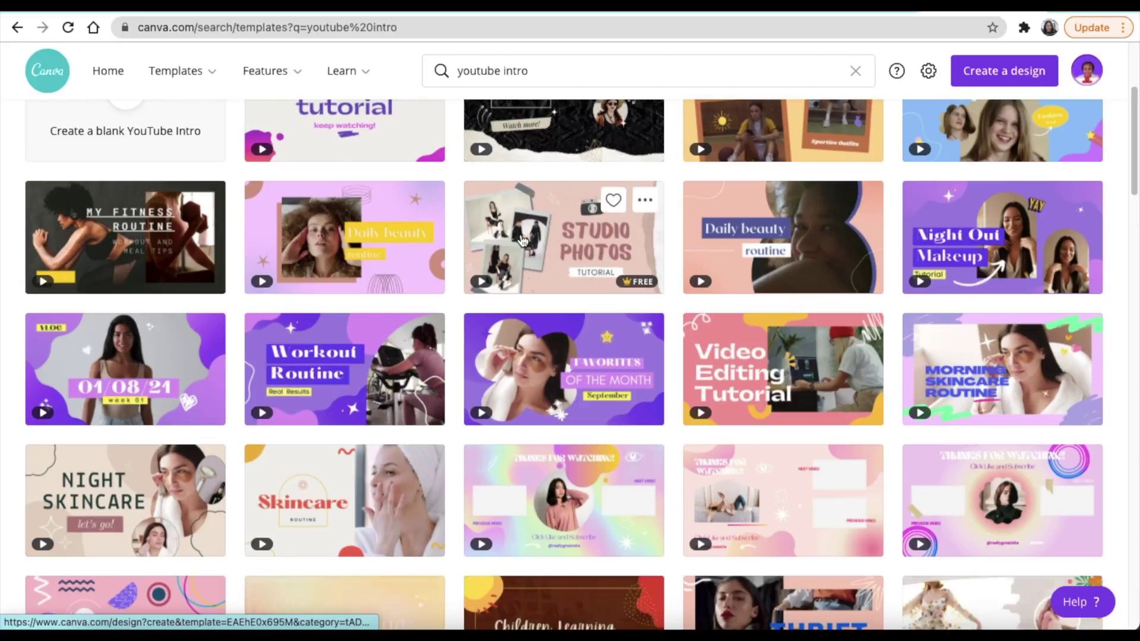
{"action": "scroll", "coordinate": [521, 239], "scroll_direction": "down", "scroll_amount": 8}
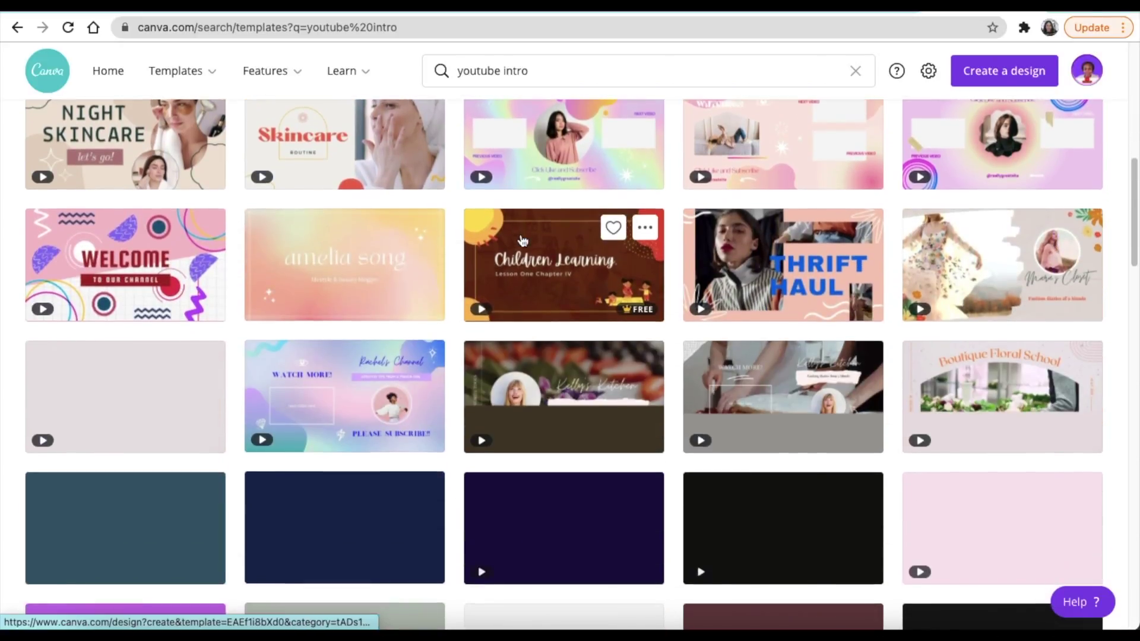
{"action": "scroll", "coordinate": [523, 240], "scroll_direction": "down", "scroll_amount": 4}
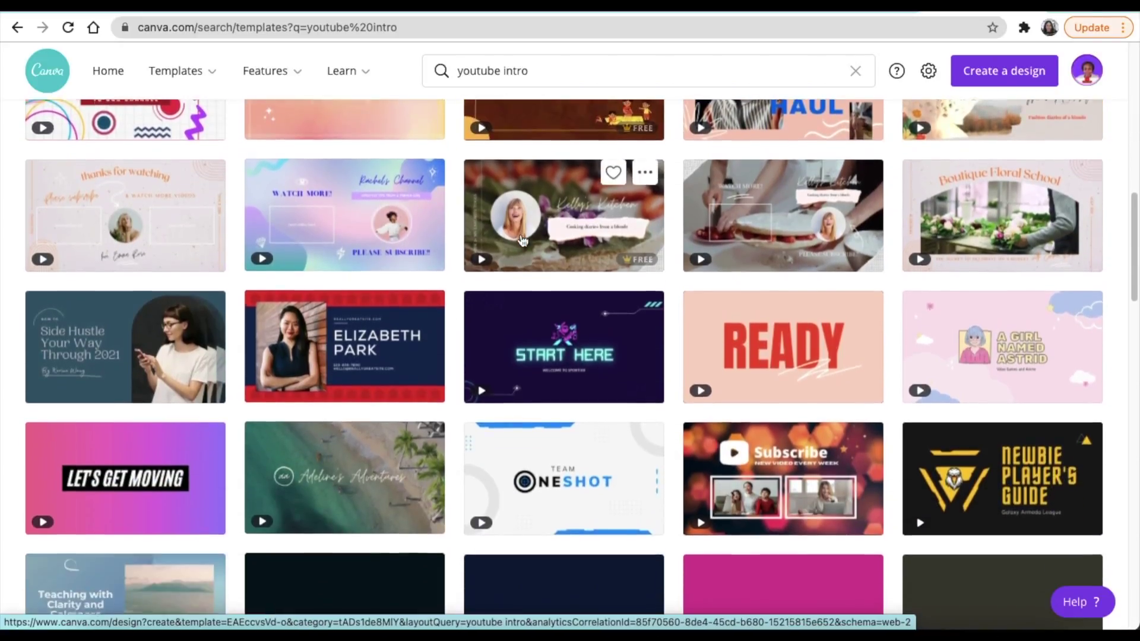
{"action": "scroll", "coordinate": [523, 241], "scroll_direction": "down", "scroll_amount": 2}
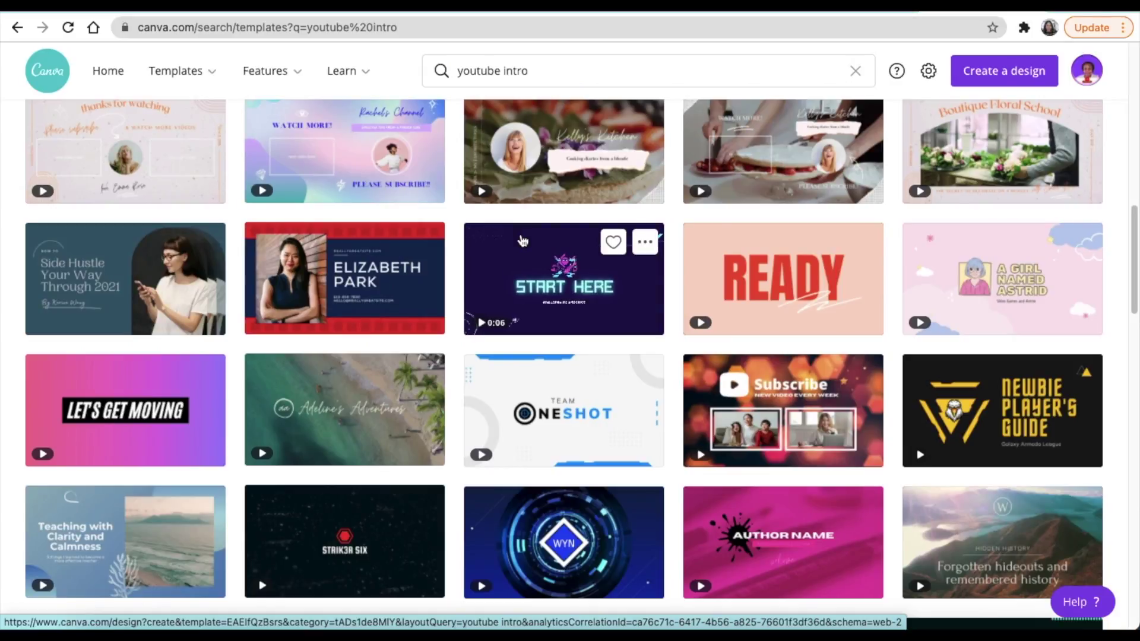
{"action": "scroll", "coordinate": [386, 344], "scroll_direction": "up", "scroll_amount": 1}
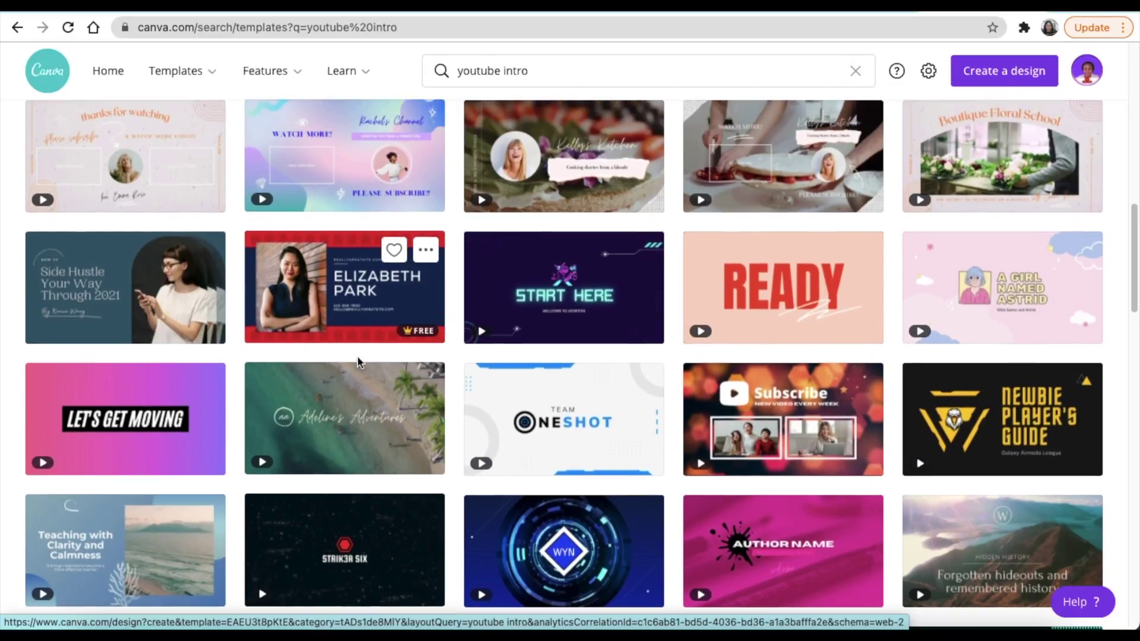
{"action": "left_click", "coordinate": [116, 414]}
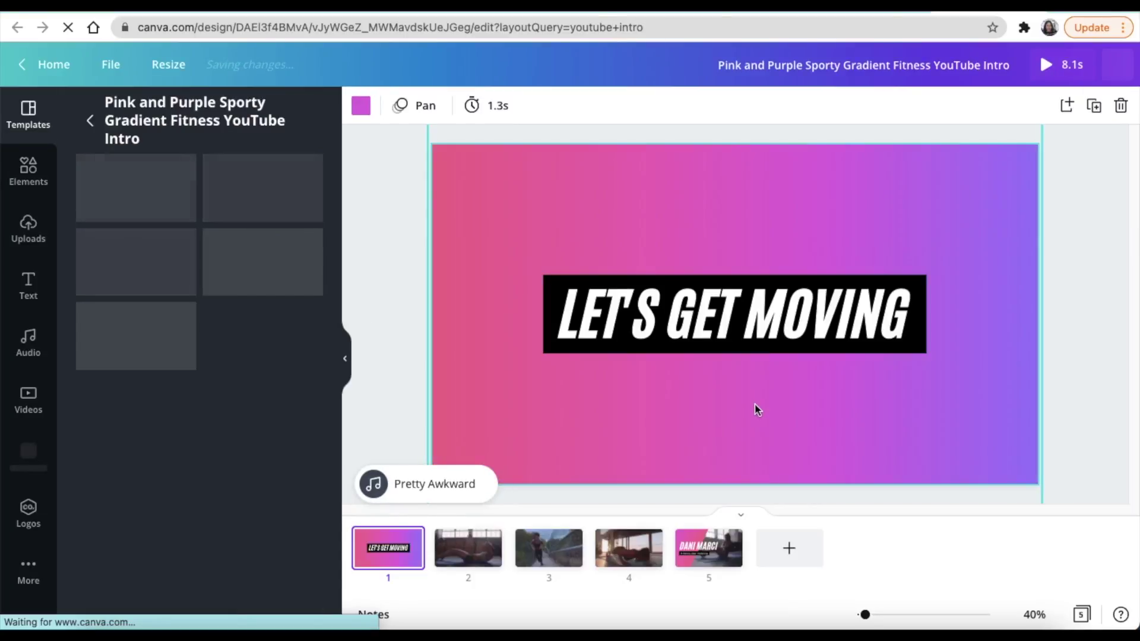
Change the heading on page 1 to read "LET'S DESIGN"
{"action": "scroll", "coordinate": [756, 407], "scroll_direction": "down", "scroll_amount": 2}
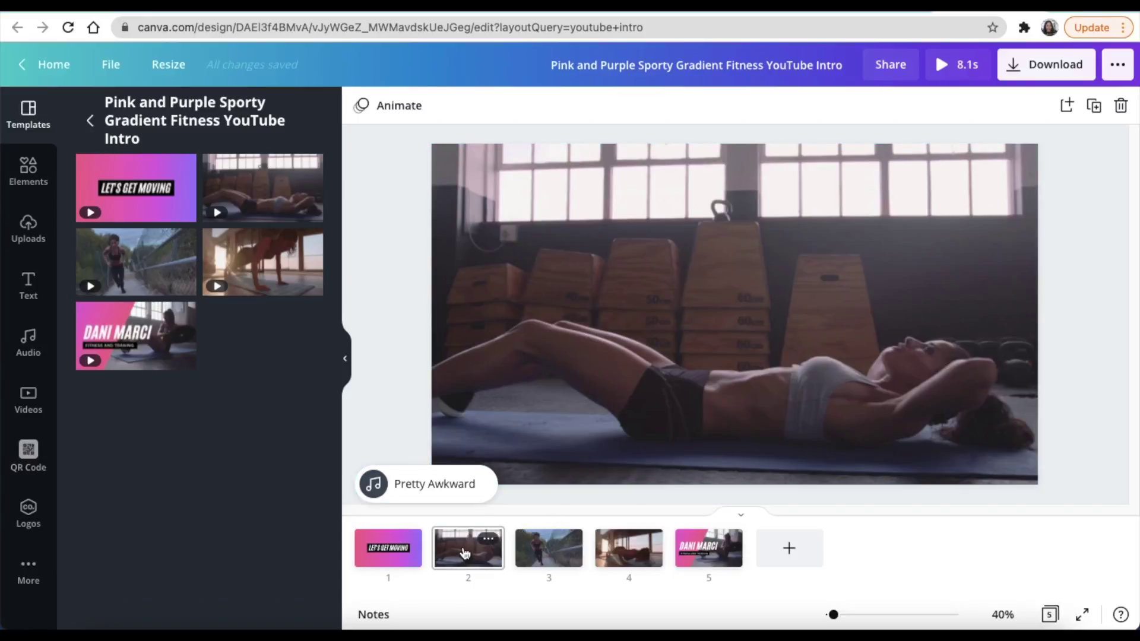
{"action": "left_click", "coordinate": [411, 561]}
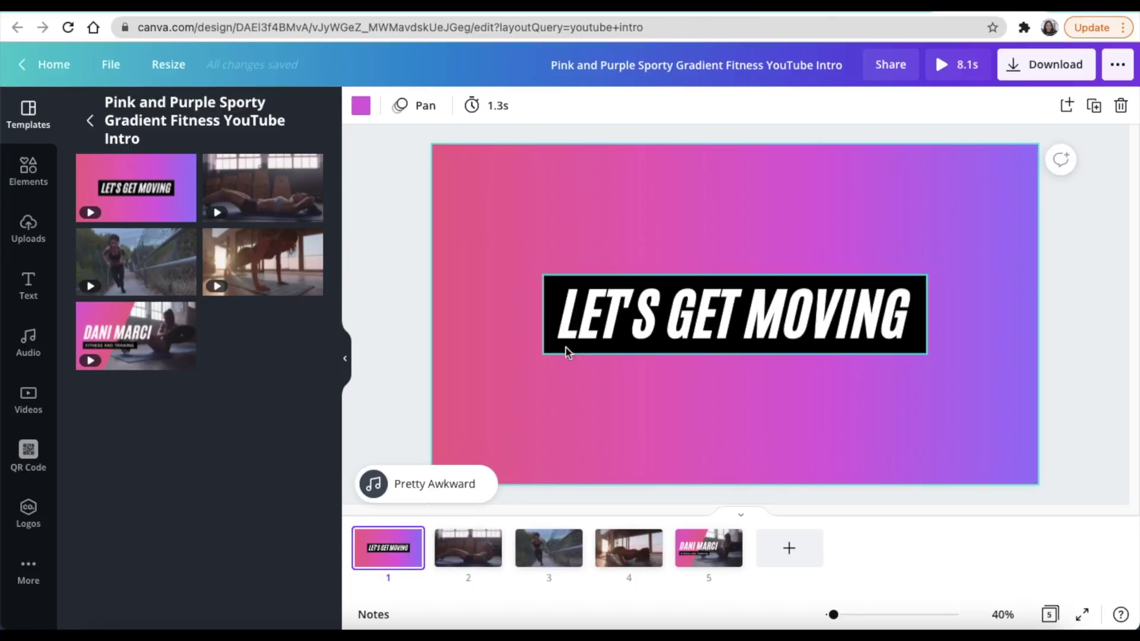
{"action": "double_click", "coordinate": [615, 313]}
{"action": "left_click", "coordinate": [622, 315]}
{"action": "left_click_drag", "start_coordinate": [679, 307], "coordinate": [919, 310]}
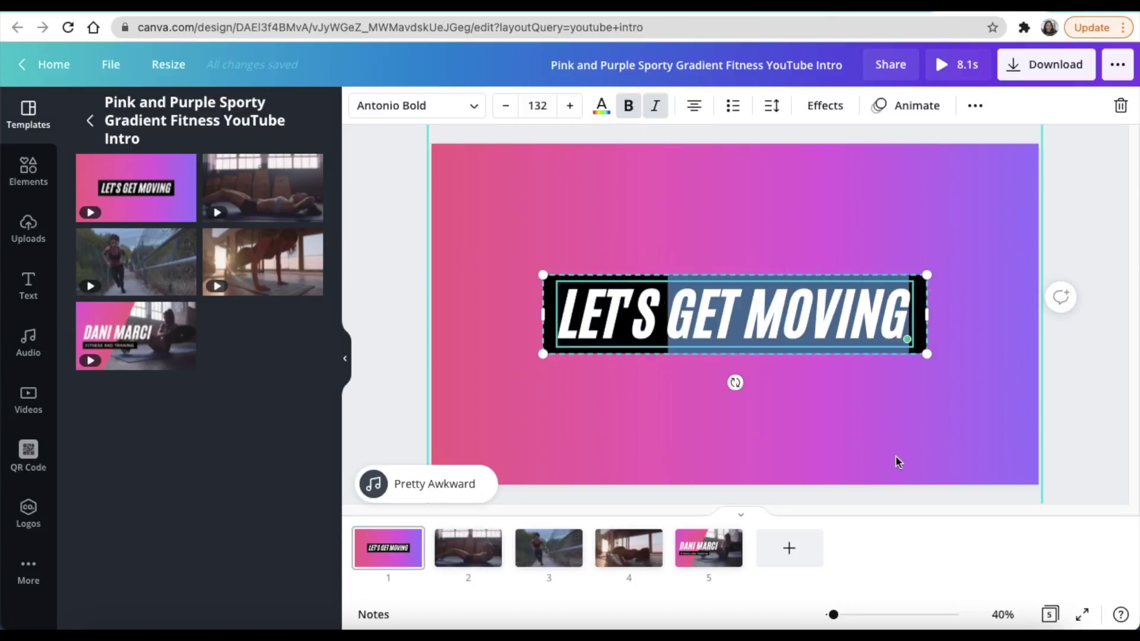
{"action": "type", "text": "DESIGN"}
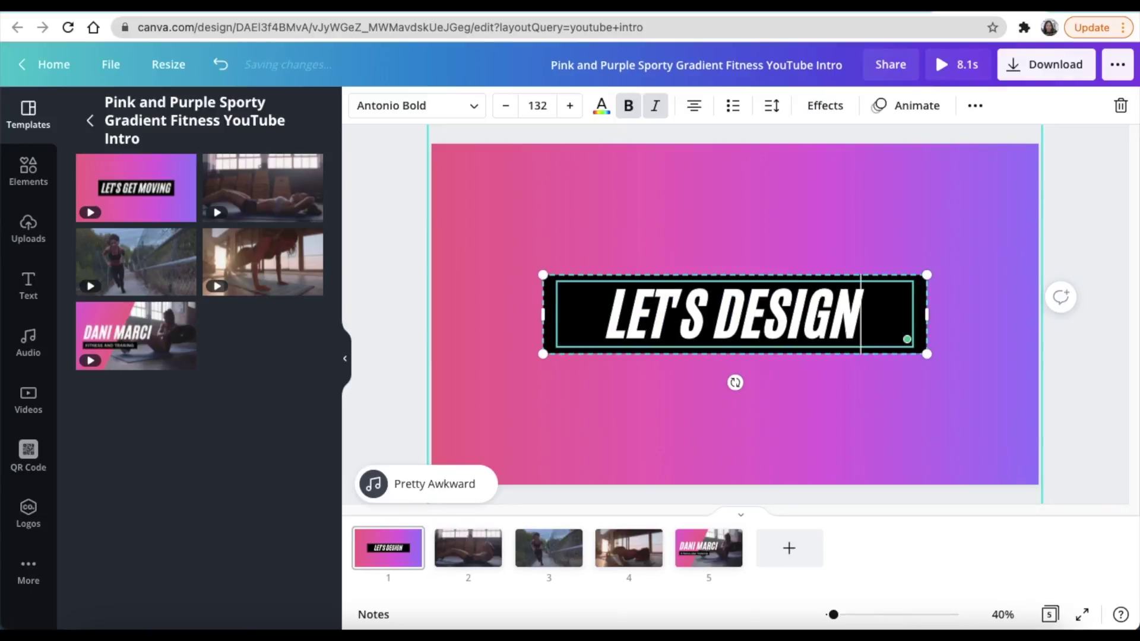
{"action": "left_click", "coordinate": [408, 231]}
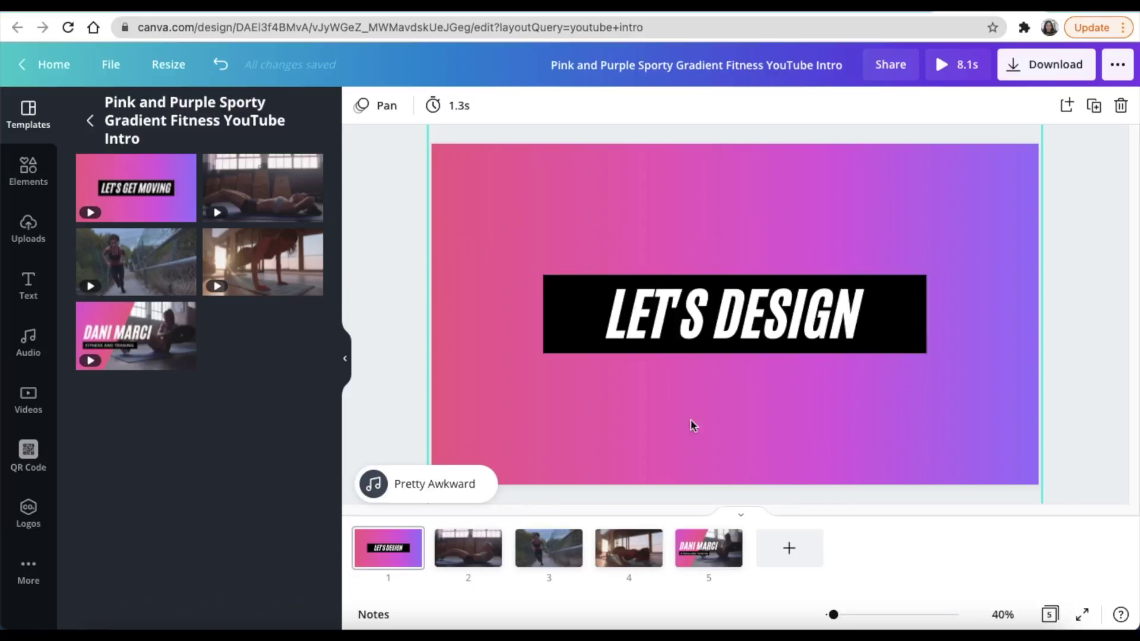
{"action": "left_click", "coordinate": [711, 322]}
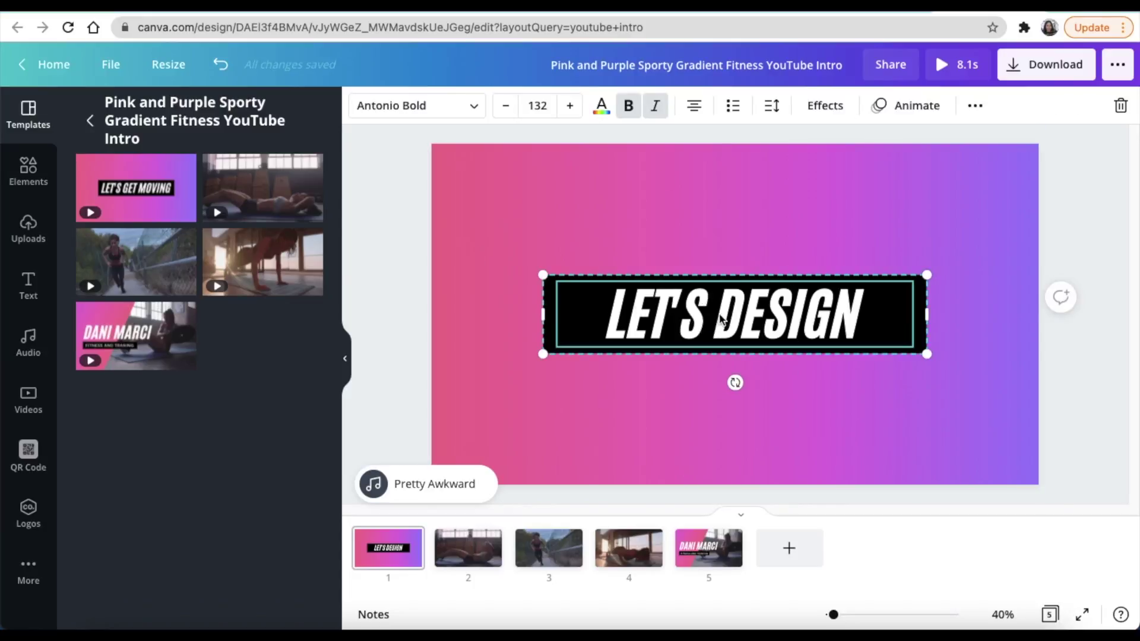
{"action": "double_click", "coordinate": [722, 320]}
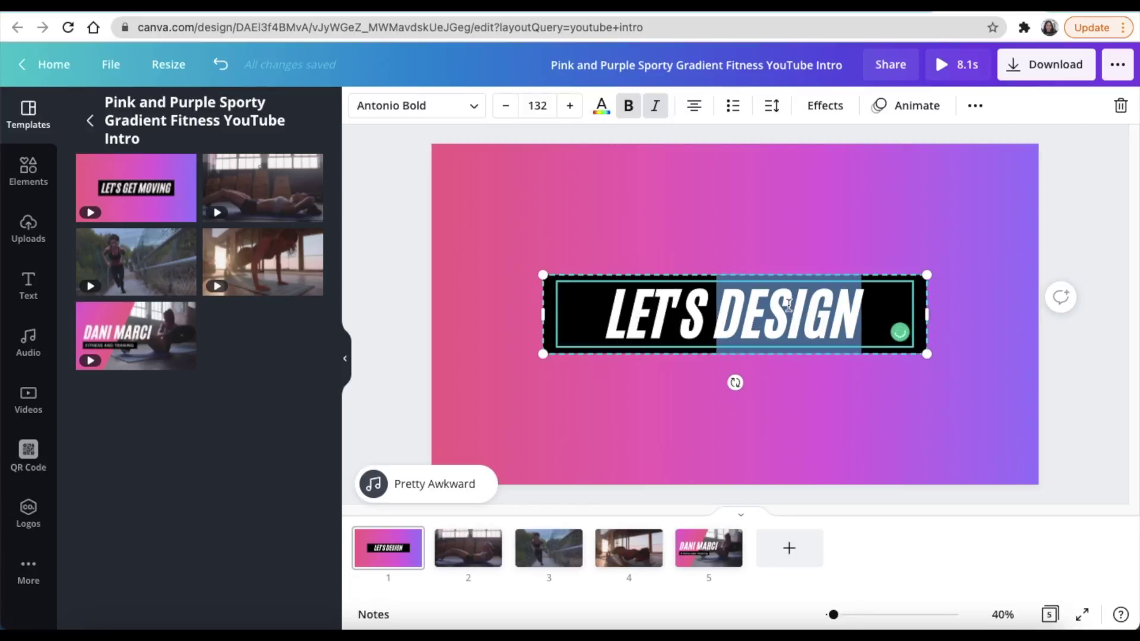
{"action": "left_click", "coordinate": [804, 399]}
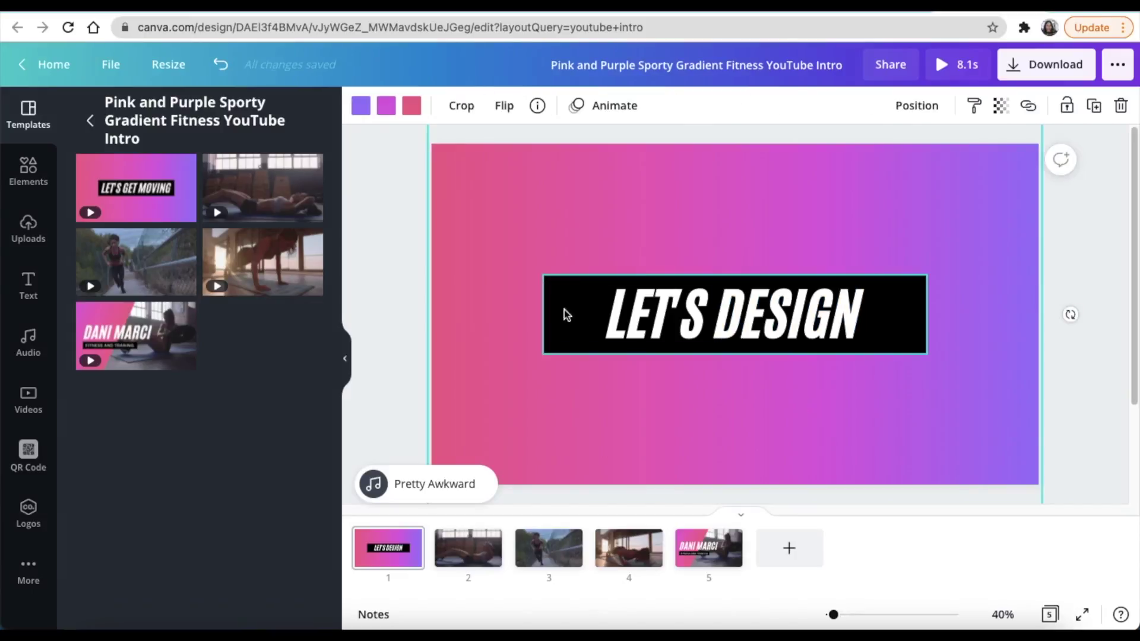
Try light blue in place of the reddish-pink in page 1's gradient background, and restore the original colour
{"action": "left_click", "coordinate": [559, 205]}
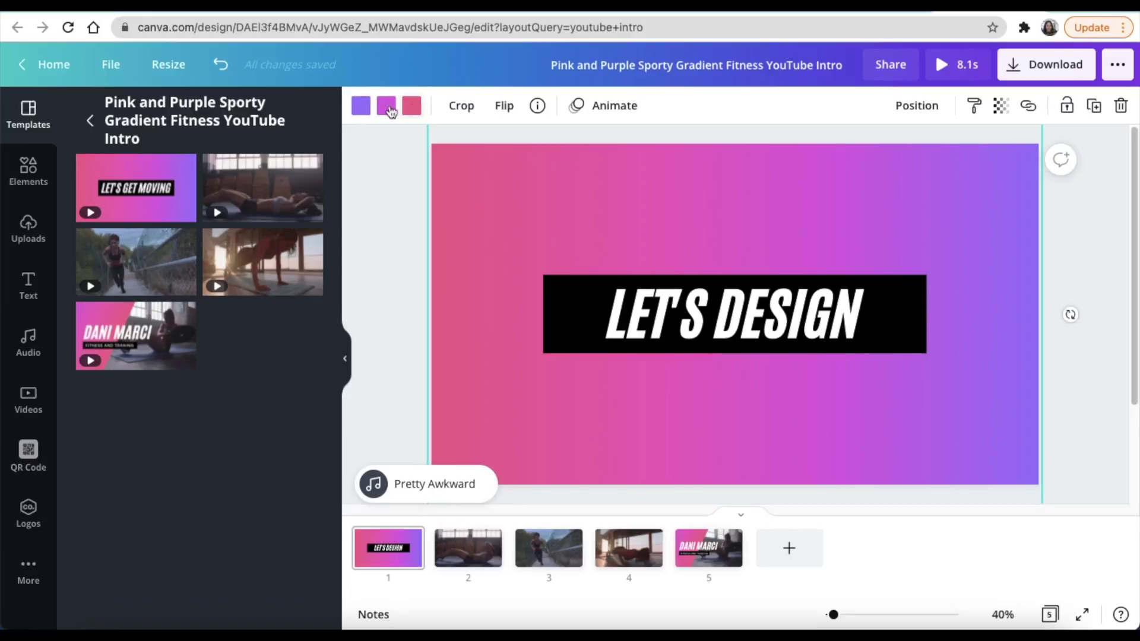
{"action": "left_click", "coordinate": [412, 110]}
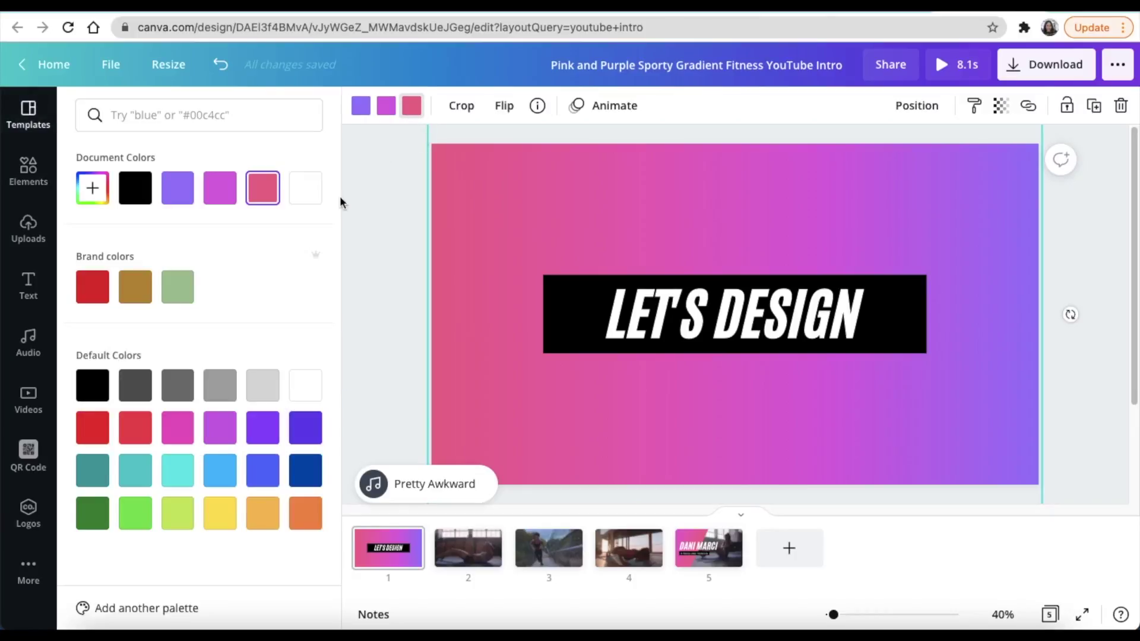
{"action": "left_click", "coordinate": [219, 469]}
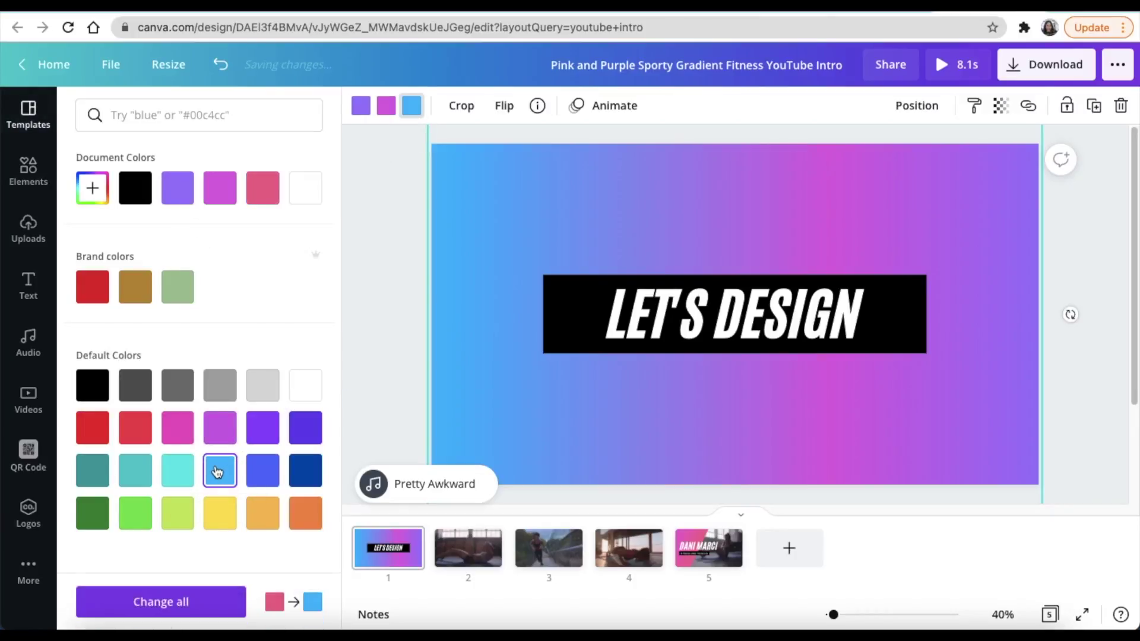
{"action": "left_click", "coordinate": [270, 189]}
{"action": "left_click", "coordinate": [372, 275]}
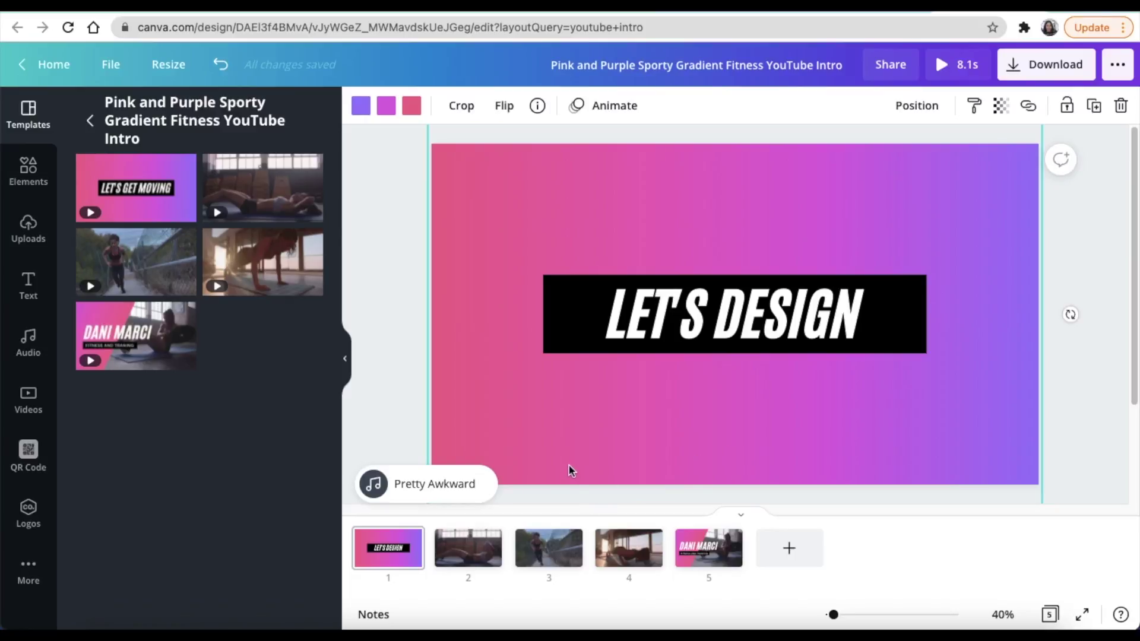
Detach the gym workout video from the background of page 2 and delete it
{"action": "left_click", "coordinate": [465, 556]}
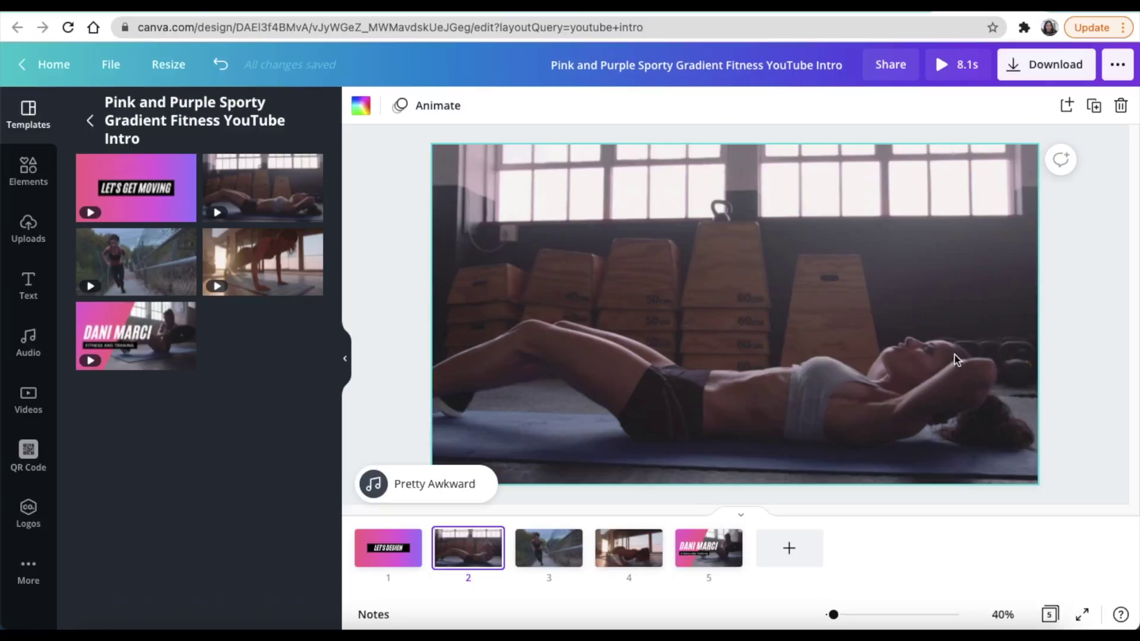
{"action": "left_click", "coordinate": [875, 299]}
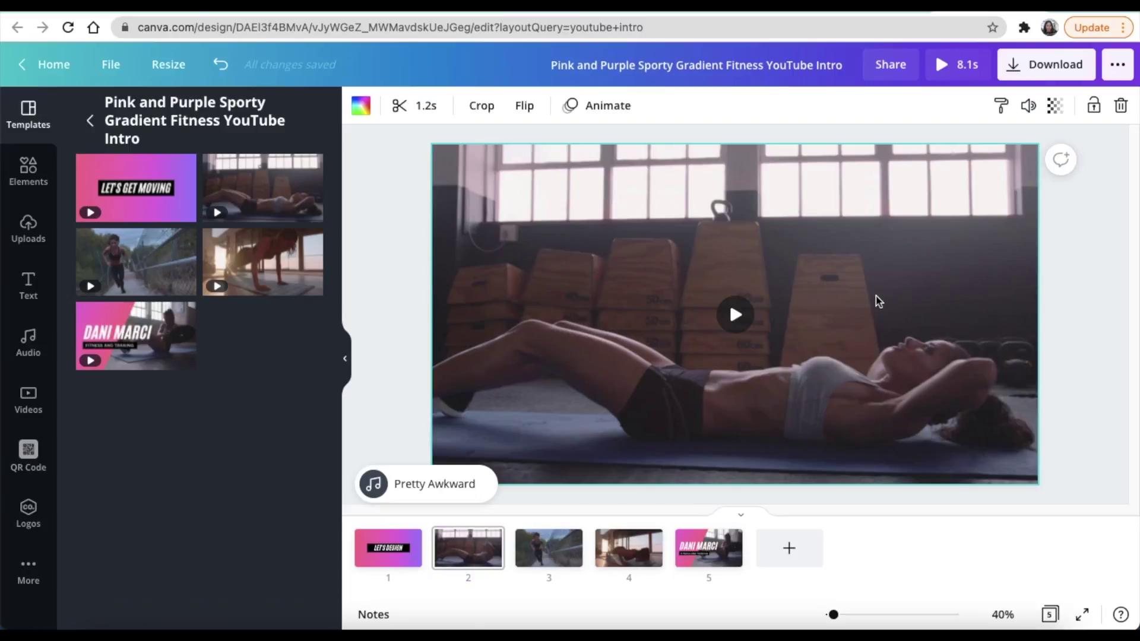
{"action": "right_click", "coordinate": [797, 227]}
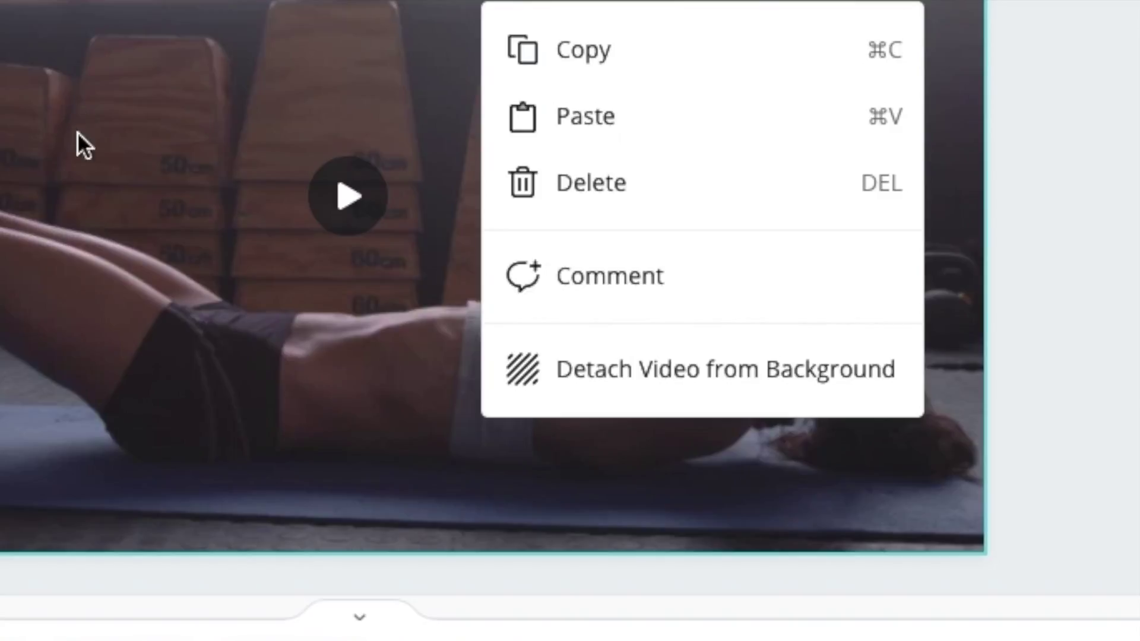
{"action": "left_click", "coordinate": [619, 378]}
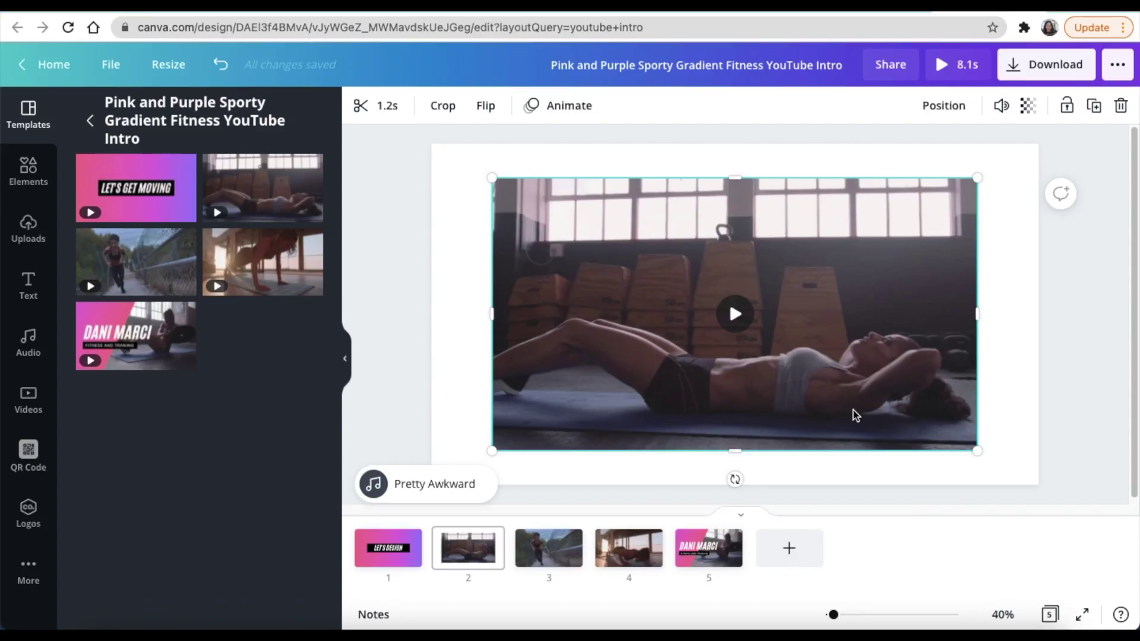
{"action": "key", "text": "Delete"}
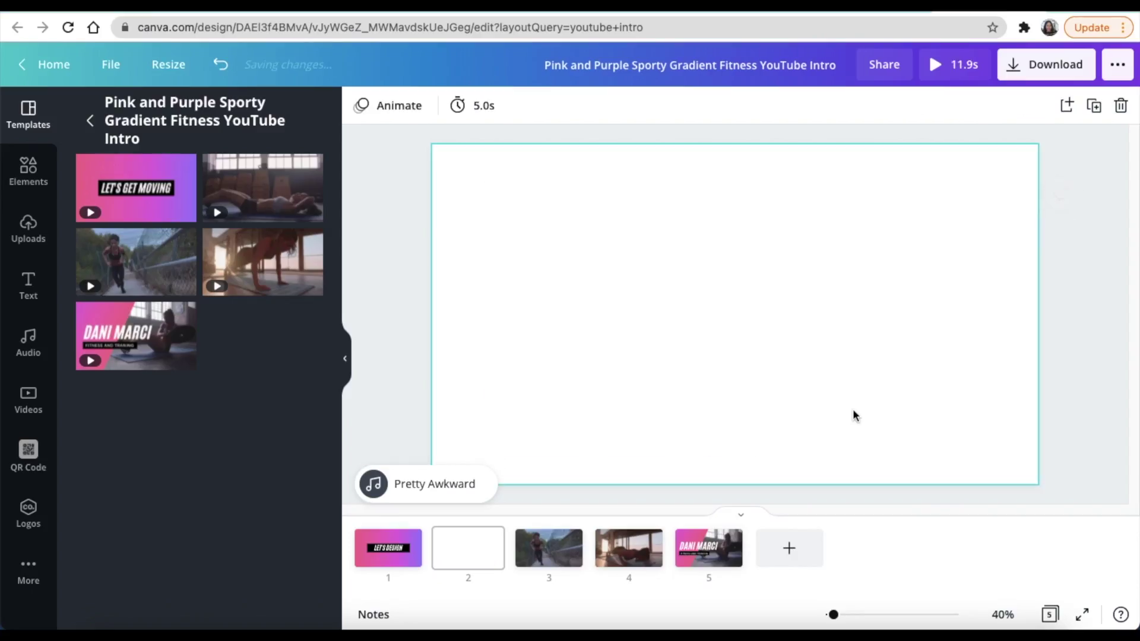
Detach the running video from the background of page 3 and delete it
{"action": "left_click", "coordinate": [540, 552]}
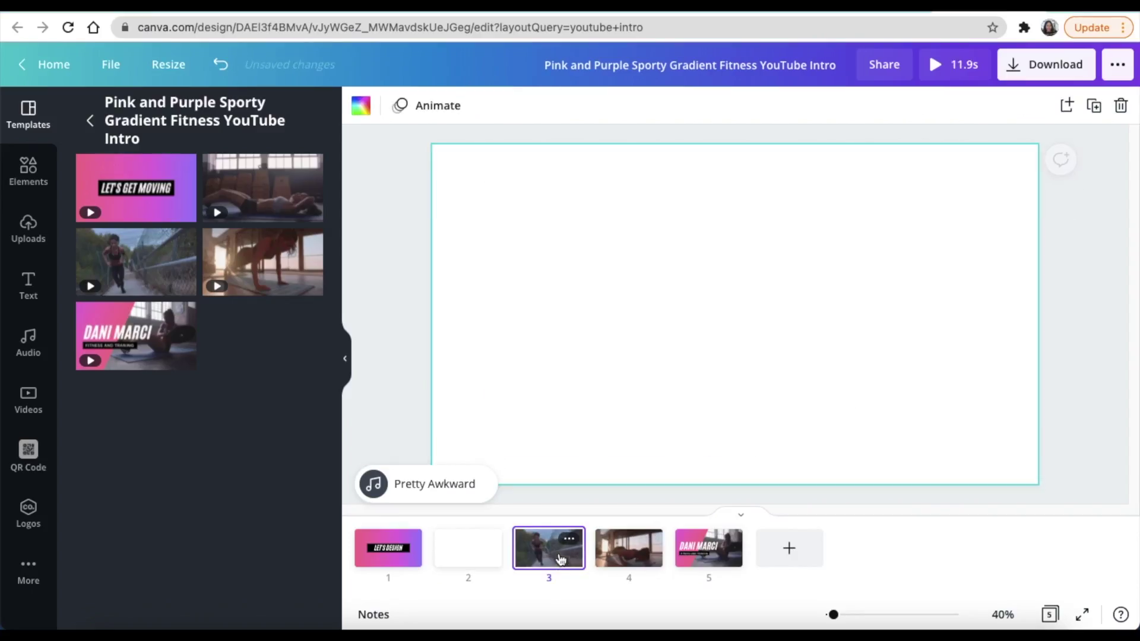
{"action": "right_click", "coordinate": [681, 369]}
{"action": "left_click", "coordinate": [770, 544]}
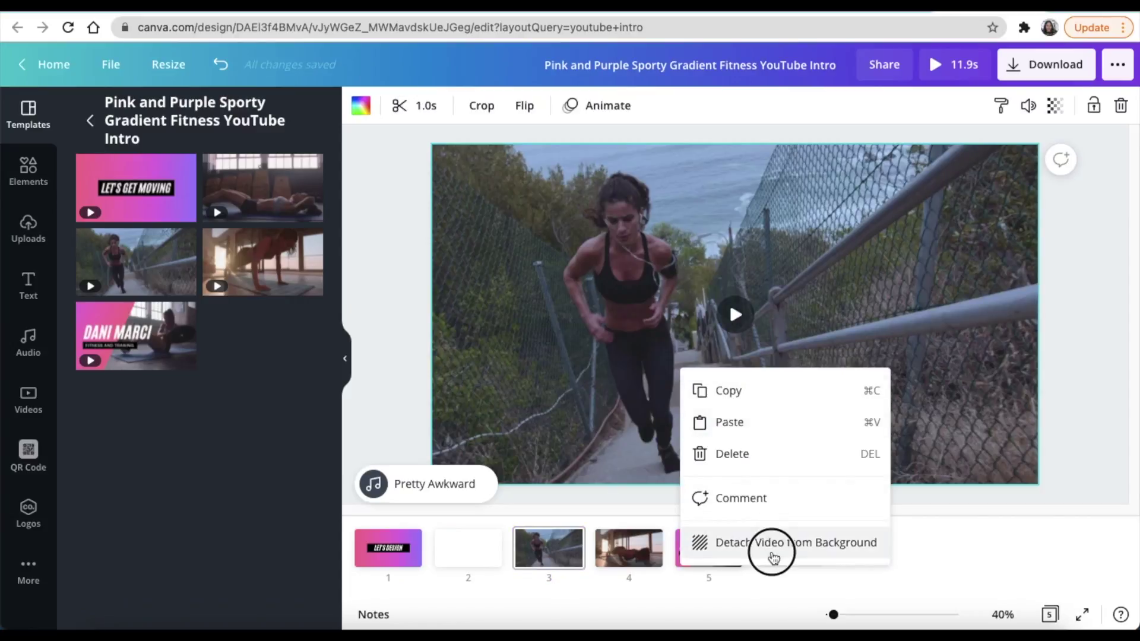
{"action": "key", "text": "Delete"}
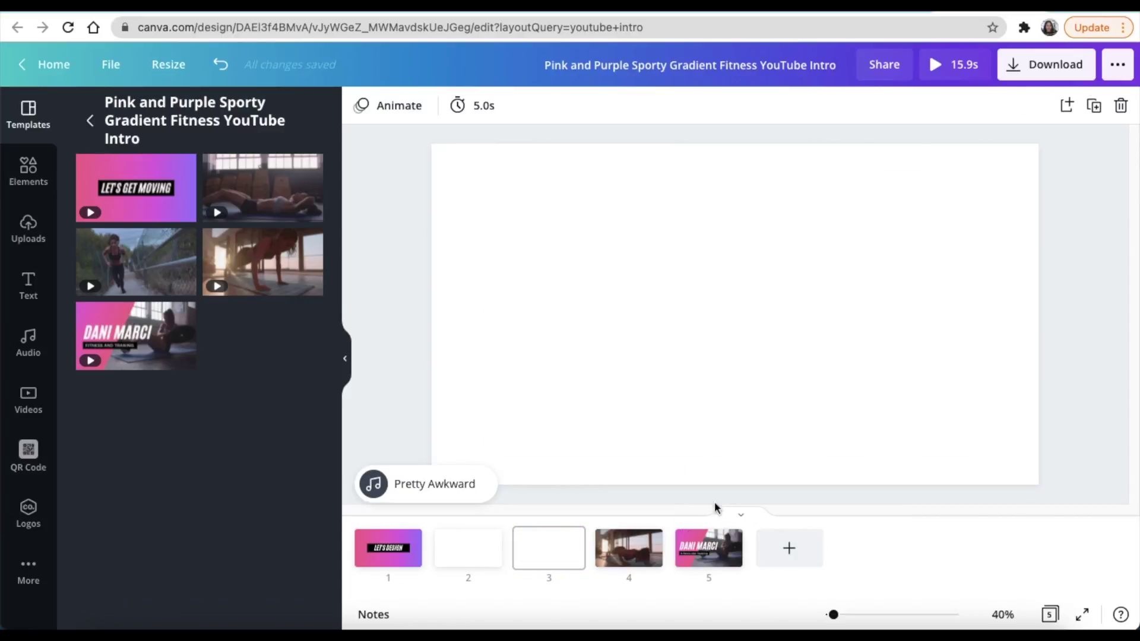
Detach the exercise video from the background of page 4 and delete it
{"action": "left_click", "coordinate": [631, 552]}
{"action": "left_click", "coordinate": [708, 363]}
{"action": "right_click", "coordinate": [708, 364]}
{"action": "left_click", "coordinate": [804, 540]}
{"action": "key", "text": "Delete"}
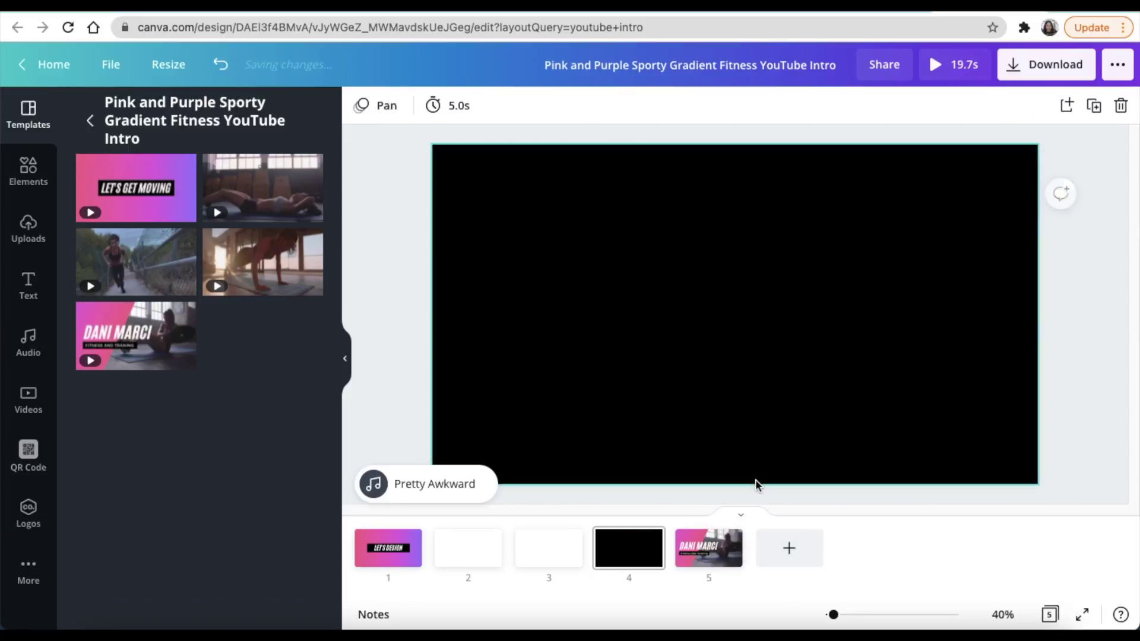
Delete the background video from page 5, keeping its title text and gradient shape
{"action": "left_click", "coordinate": [722, 549]}
{"action": "left_click", "coordinate": [814, 417]}
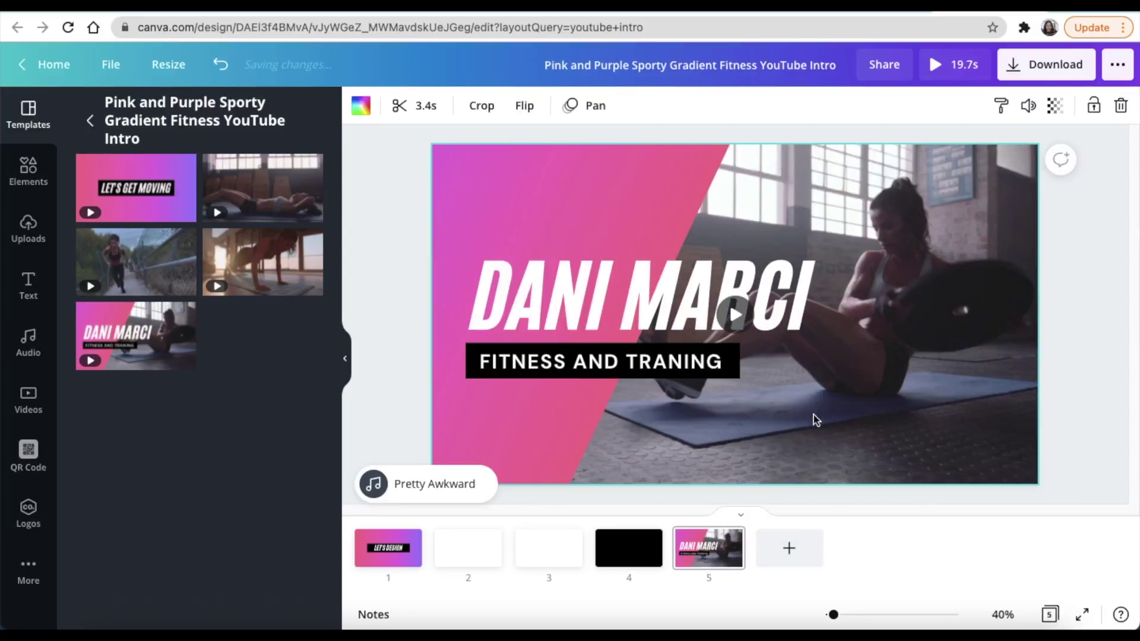
{"action": "key", "text": "Delete"}
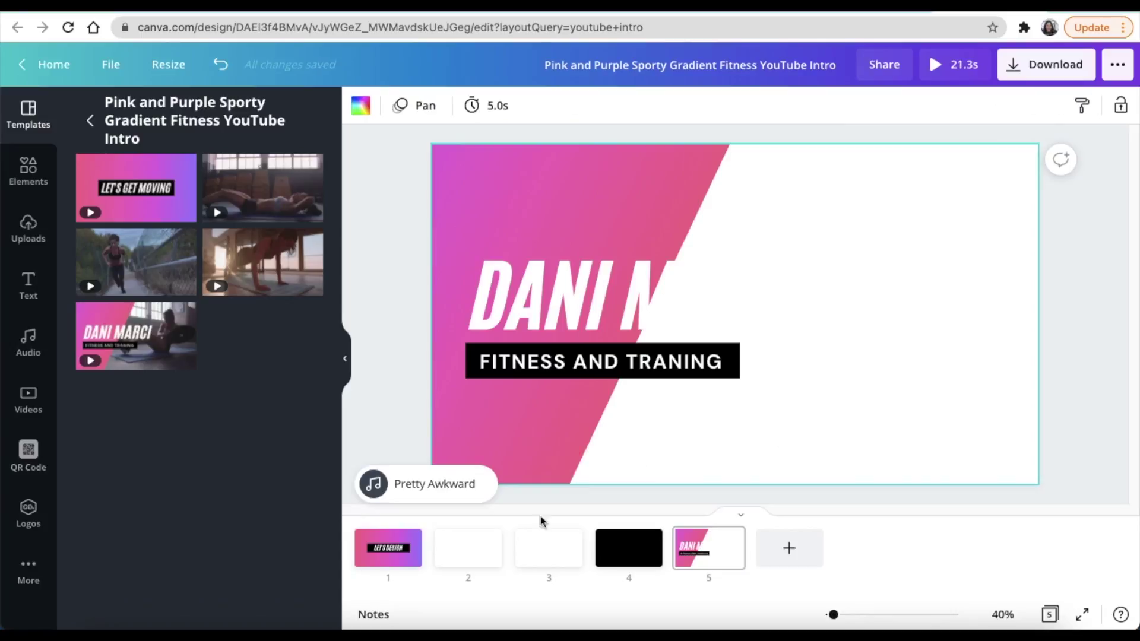
Open blank page 2 and show the full collection of frames in the elements library
{"action": "left_click", "coordinate": [468, 549]}
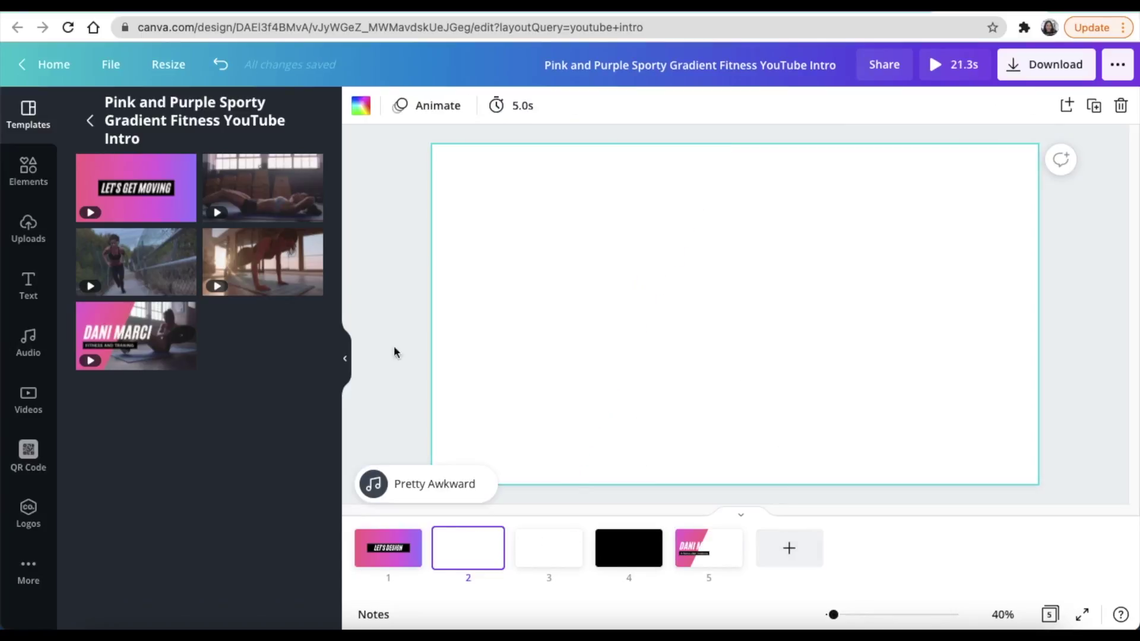
{"action": "left_click", "coordinate": [380, 274]}
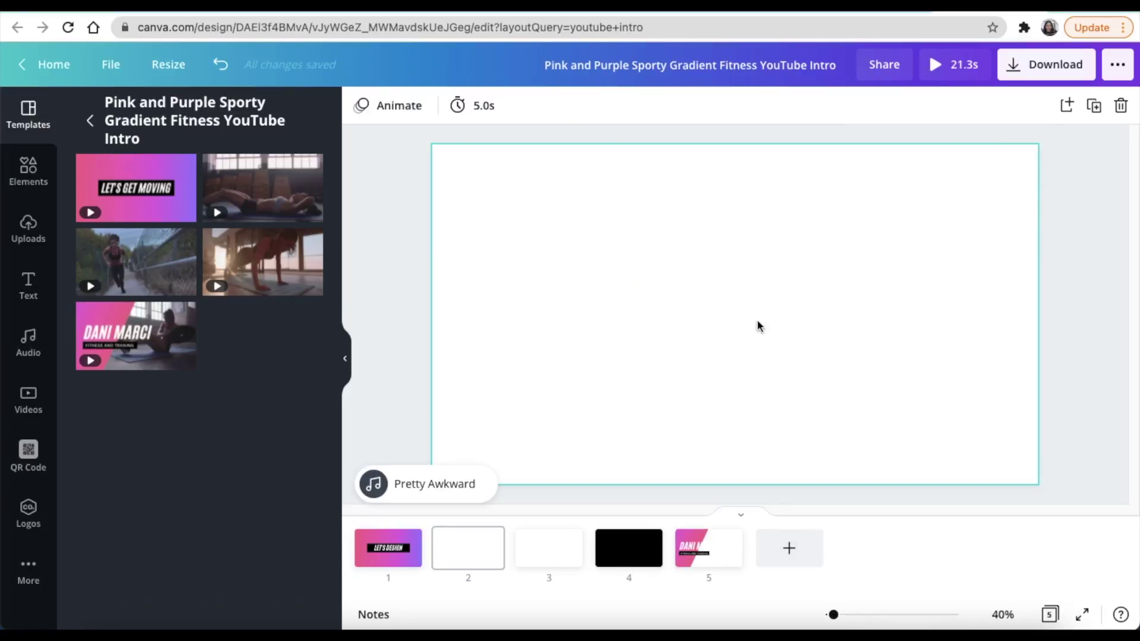
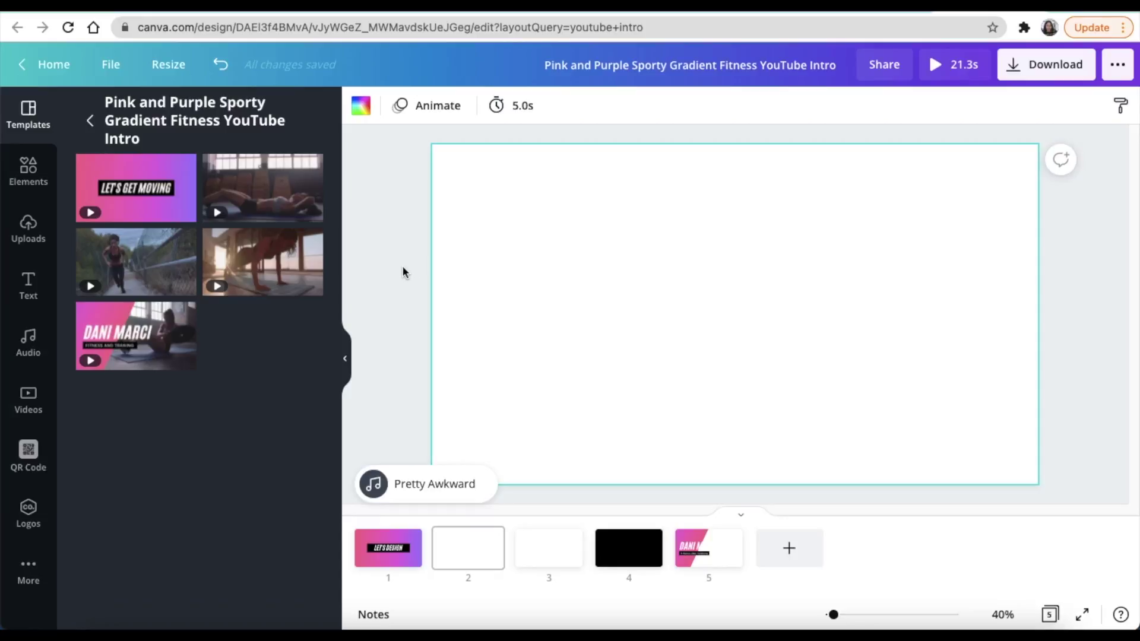
{"action": "left_click", "coordinate": [29, 172]}
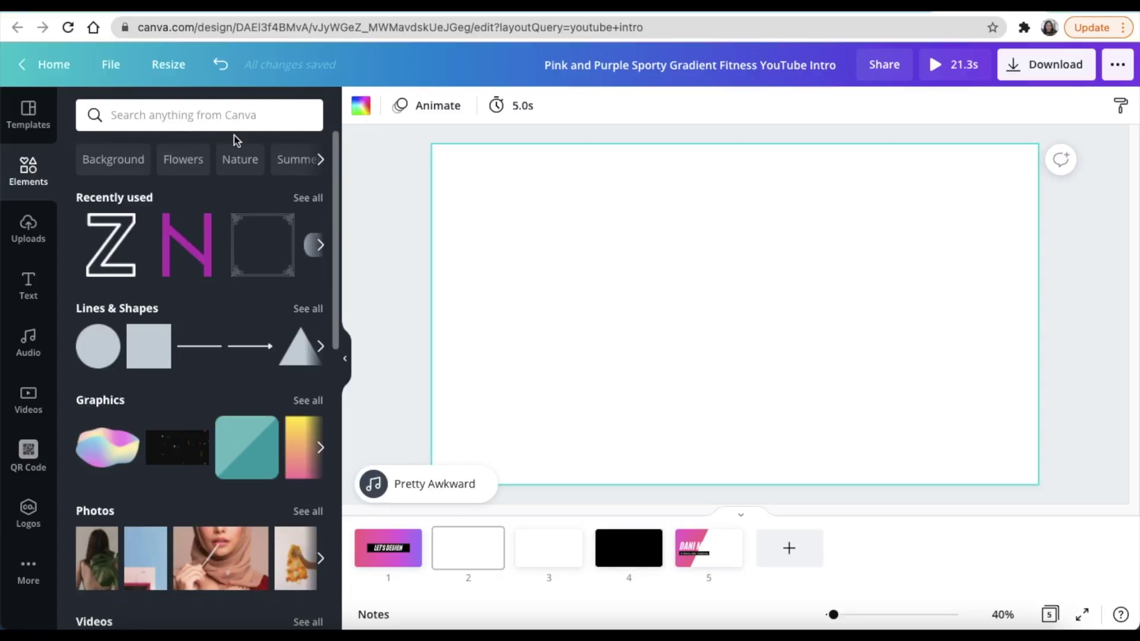
{"action": "scroll", "coordinate": [284, 196], "scroll_direction": "down", "scroll_amount": 4}
{"action": "scroll", "coordinate": [281, 218], "scroll_direction": "down", "scroll_amount": 8}
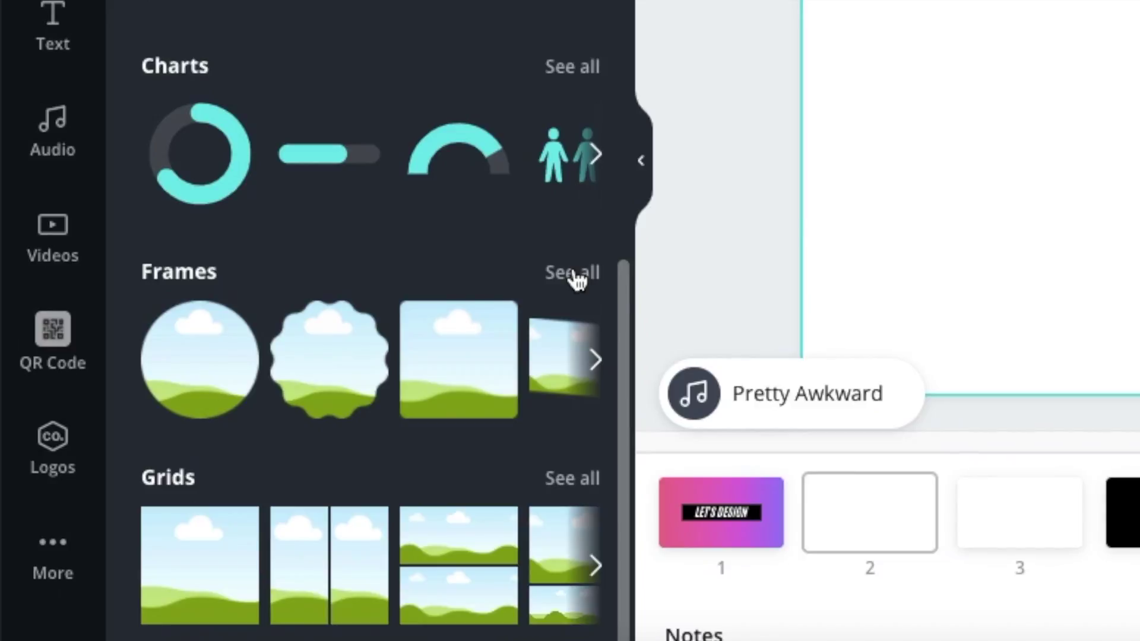
{"action": "left_click", "coordinate": [573, 275]}
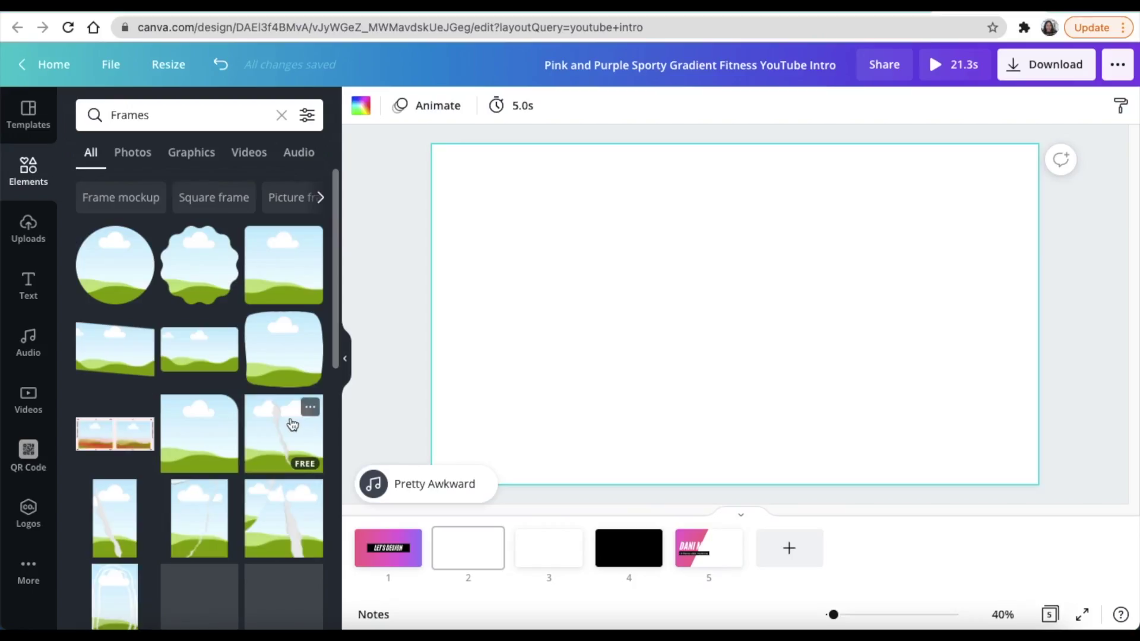
Add the letter A frame to the left half of page 2
{"action": "scroll", "coordinate": [291, 423], "scroll_direction": "down", "scroll_amount": 15}
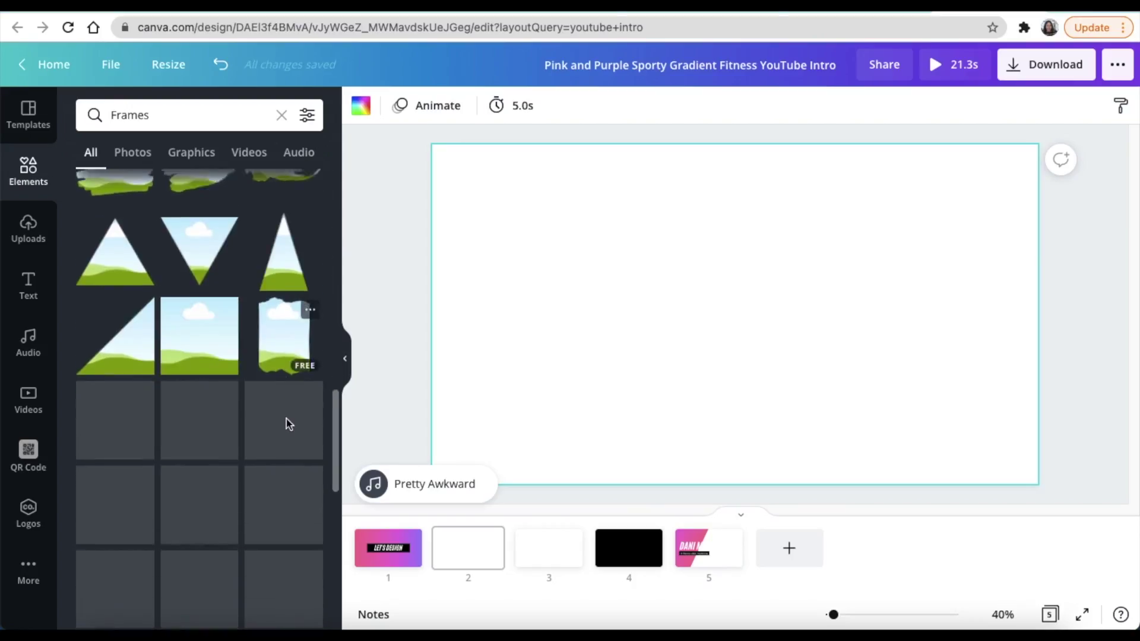
{"action": "scroll", "coordinate": [286, 423], "scroll_direction": "down", "scroll_amount": 10}
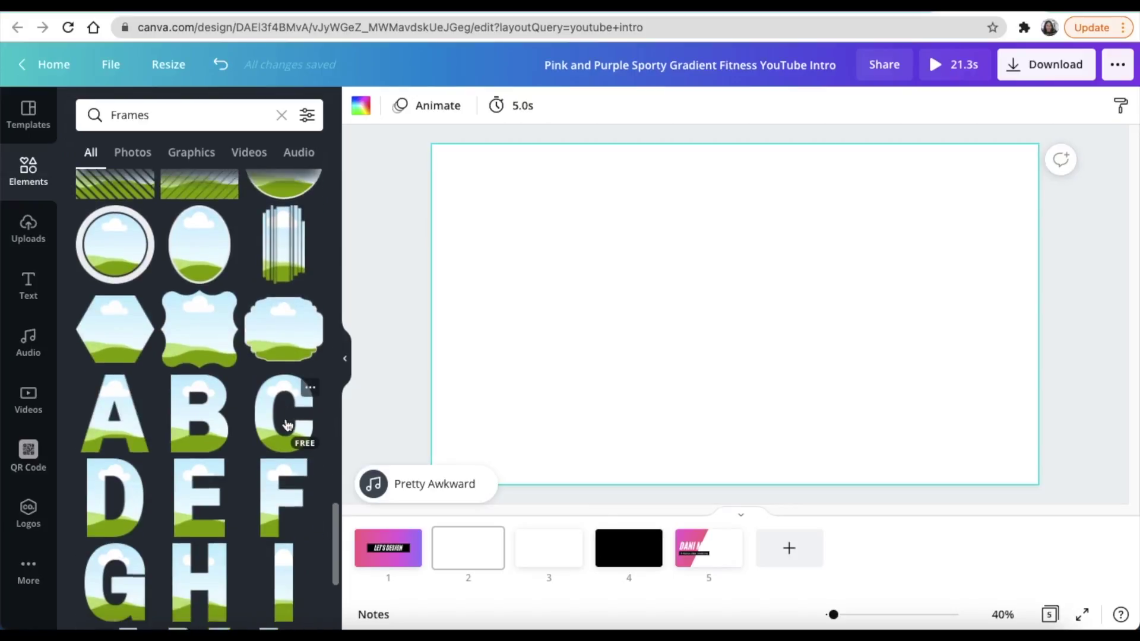
{"action": "scroll", "coordinate": [287, 424], "scroll_direction": "down", "scroll_amount": 2}
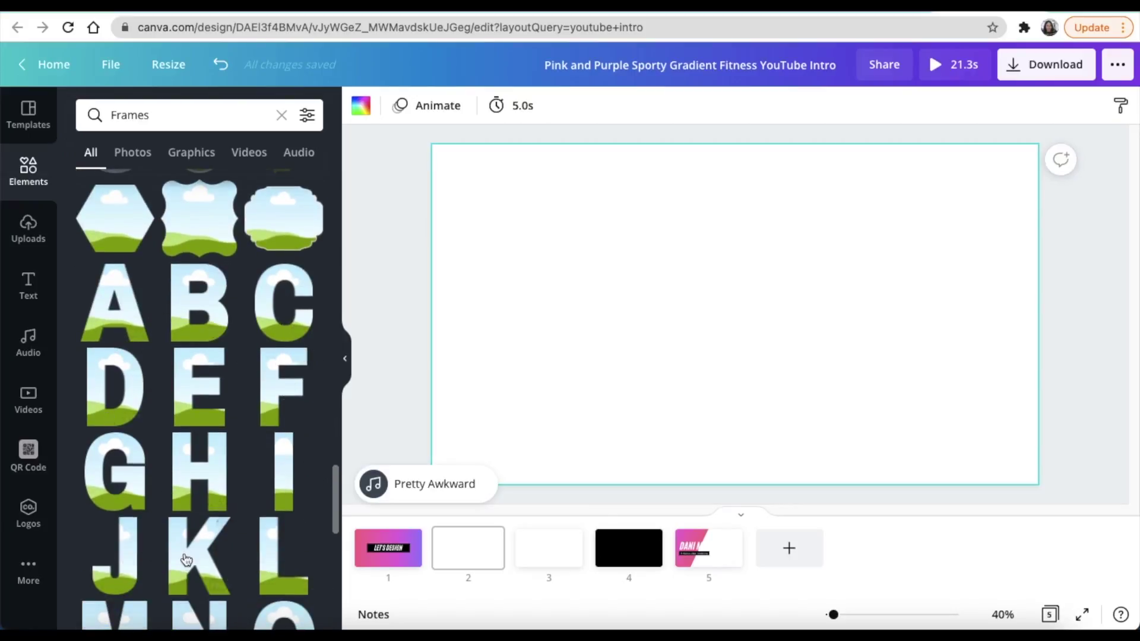
{"action": "left_click_drag", "start_coordinate": [117, 310], "coordinate": [524, 265]}
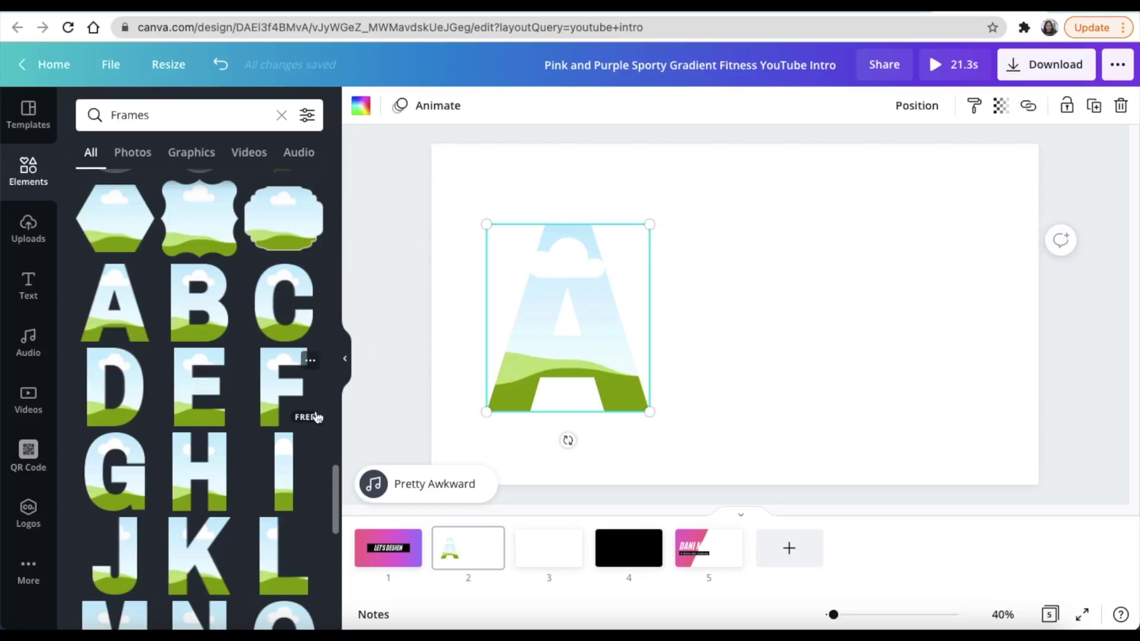
{"action": "left_click", "coordinate": [389, 331]}
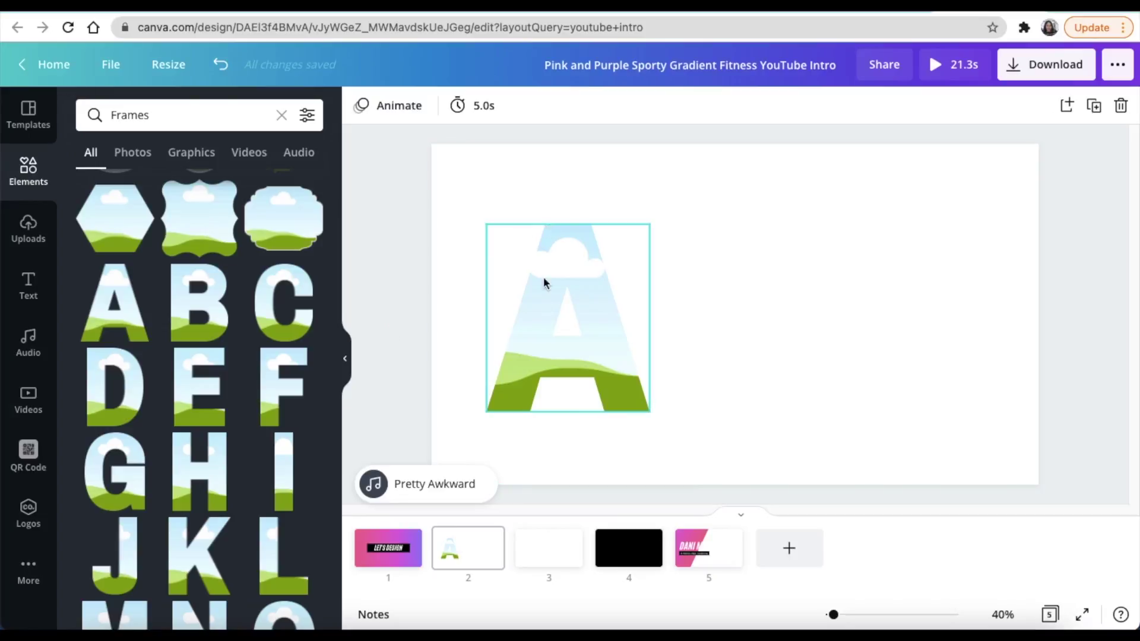
{"action": "left_click", "coordinate": [557, 316]}
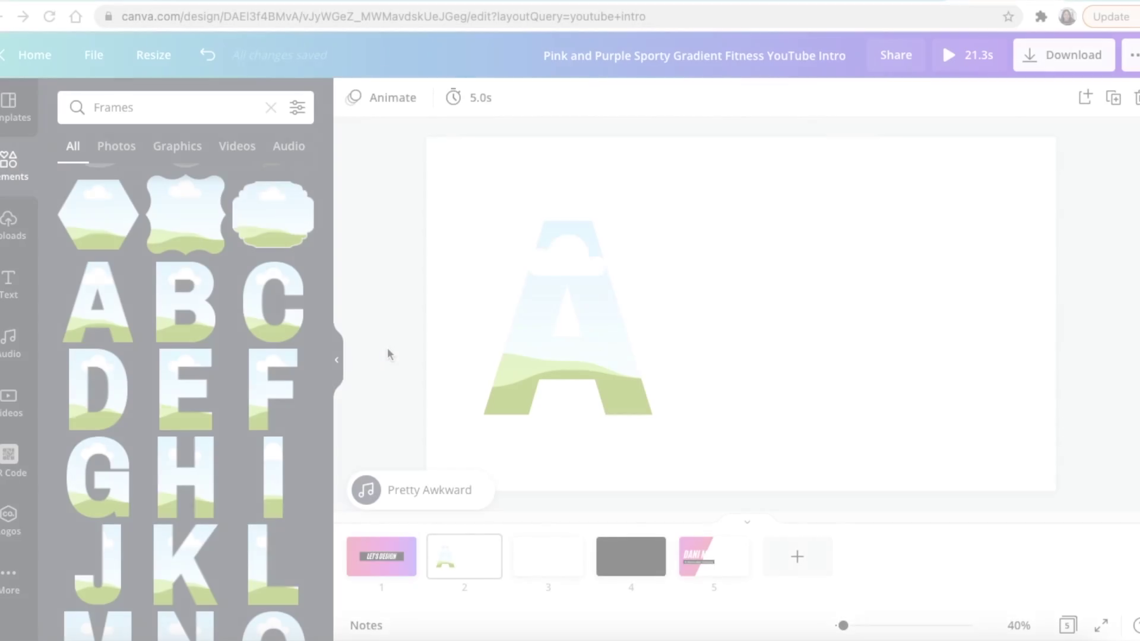
{"action": "left_click", "coordinate": [392, 345]}
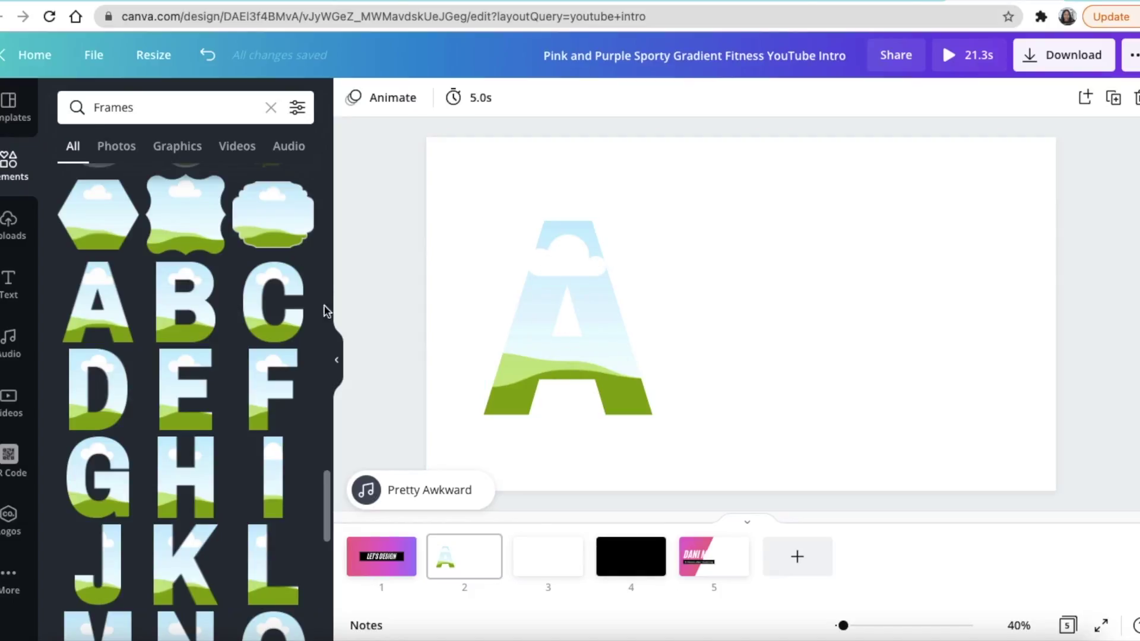
Search the elements library for "particle lights"
{"action": "left_click", "coordinate": [229, 147]}
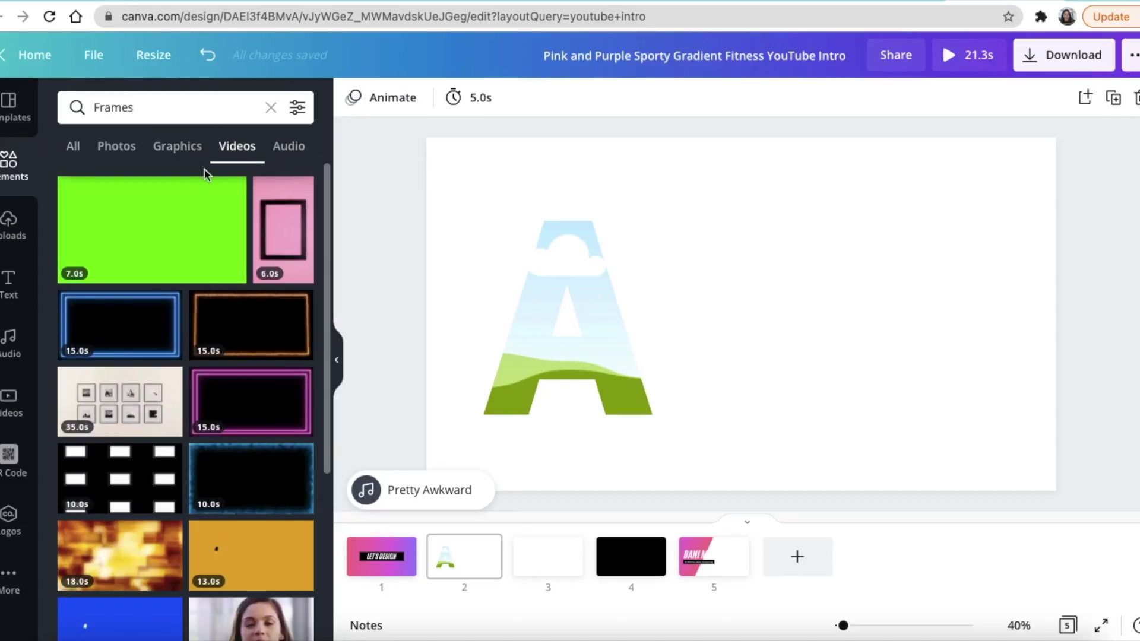
{"action": "left_click", "coordinate": [151, 108]}
{"action": "left_click_drag", "start_coordinate": [150, 107], "coordinate": [90, 111]}
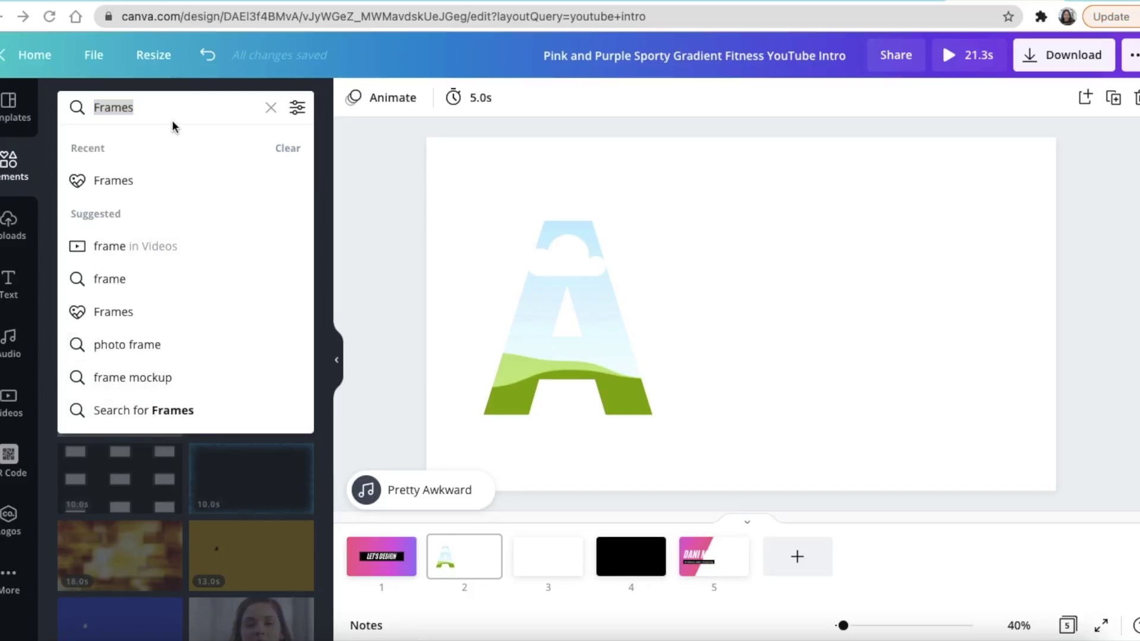
{"action": "left_click", "coordinate": [153, 114]}
{"action": "type", "text": "part"}
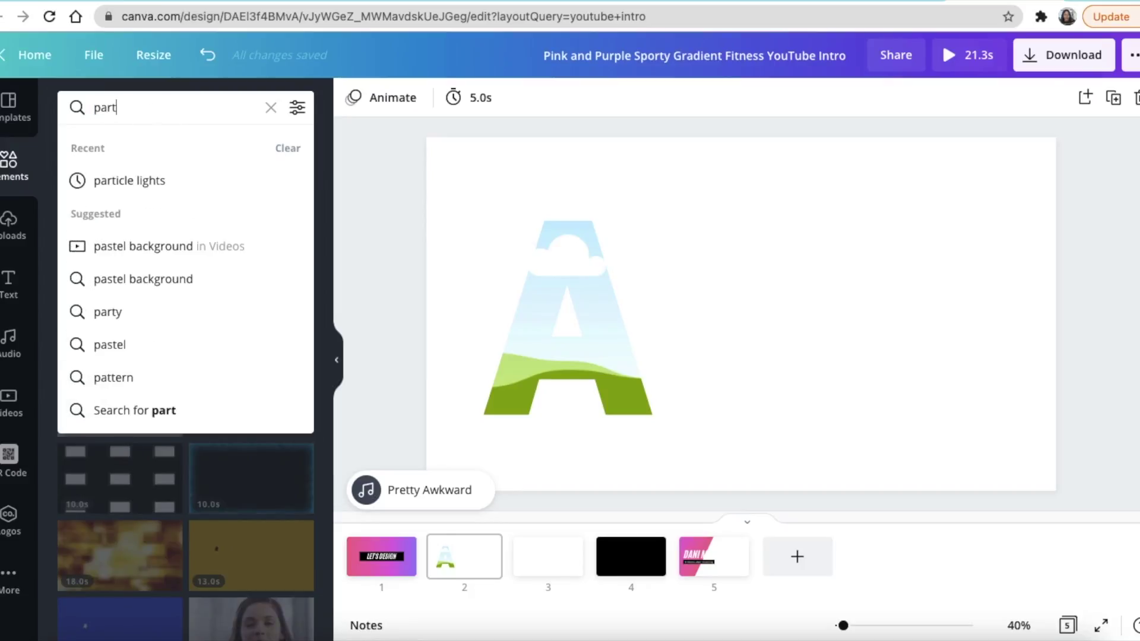
{"action": "type", "text": "i"}
{"action": "left_click", "coordinate": [141, 181]}
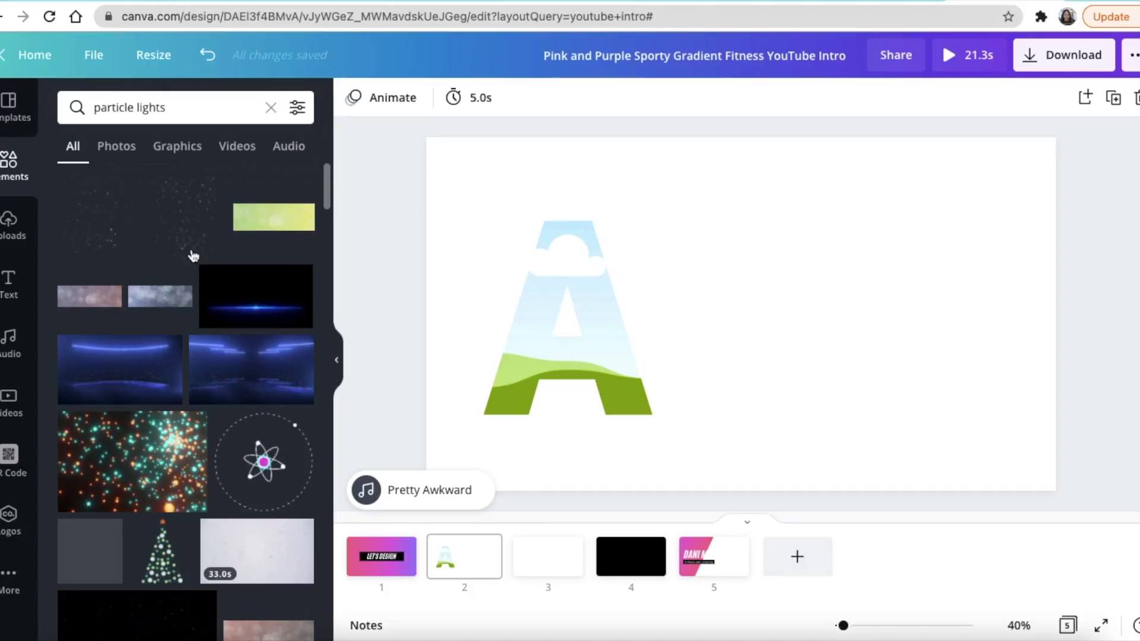
Fill the letter A frame with the 9.0-second purple light particle video from the recently used elements
{"action": "scroll", "coordinate": [195, 264], "scroll_direction": "down", "scroll_amount": 2}
{"action": "scroll", "coordinate": [194, 266], "scroll_direction": "down", "scroll_amount": 6}
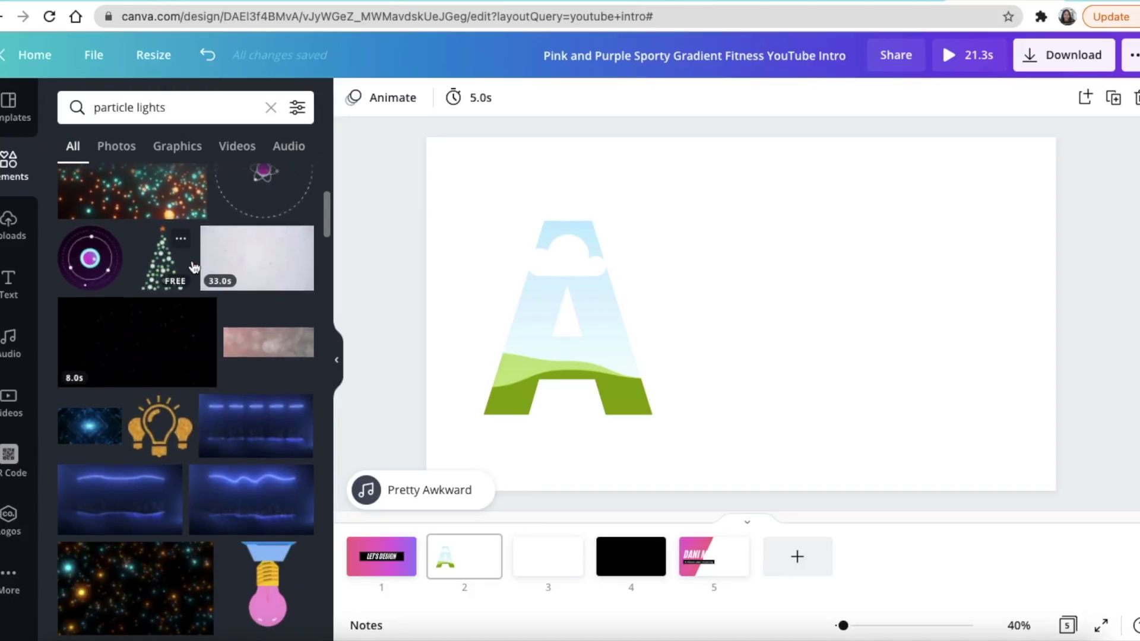
{"action": "scroll", "coordinate": [195, 266], "scroll_direction": "down", "scroll_amount": 10}
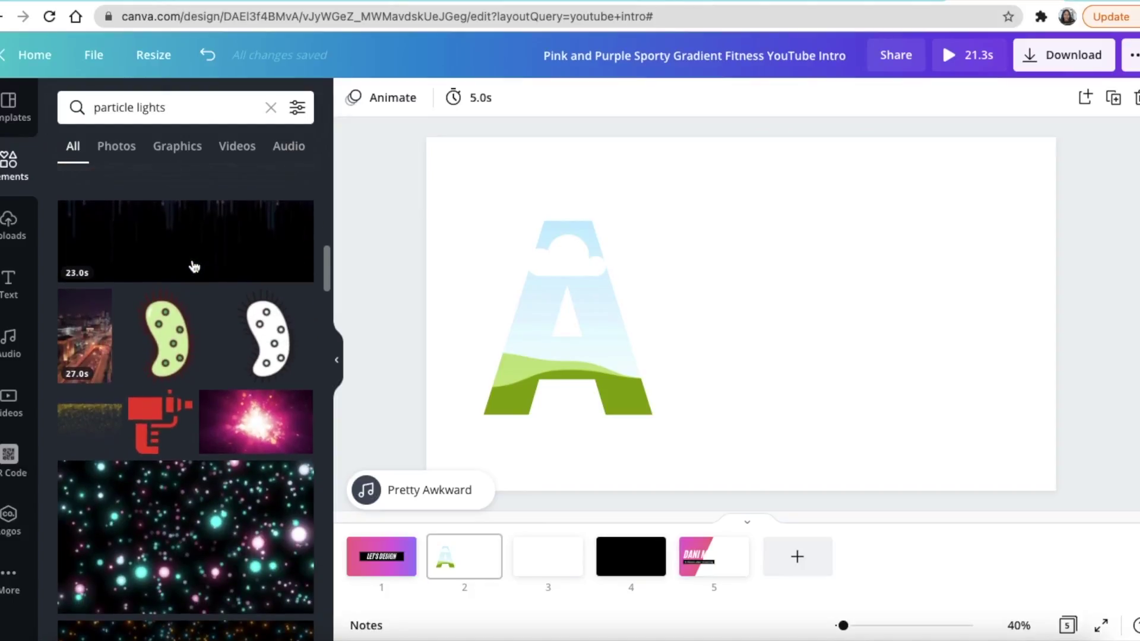
{"action": "scroll", "coordinate": [195, 266], "scroll_direction": "down", "scroll_amount": 3}
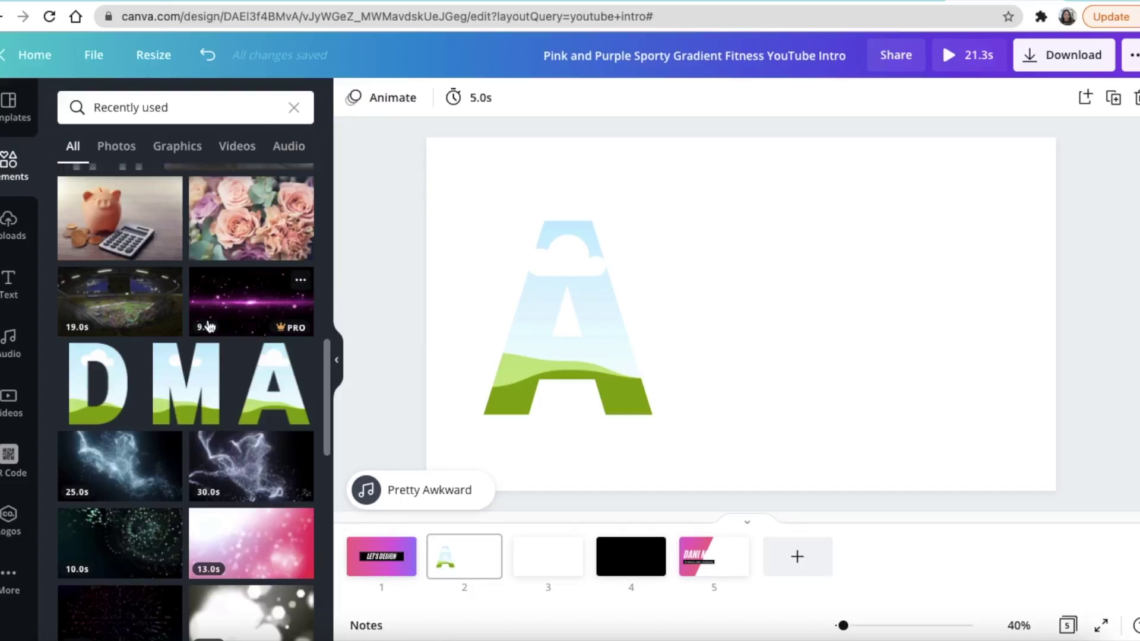
{"action": "scroll", "coordinate": [263, 292], "scroll_direction": "down", "scroll_amount": 1}
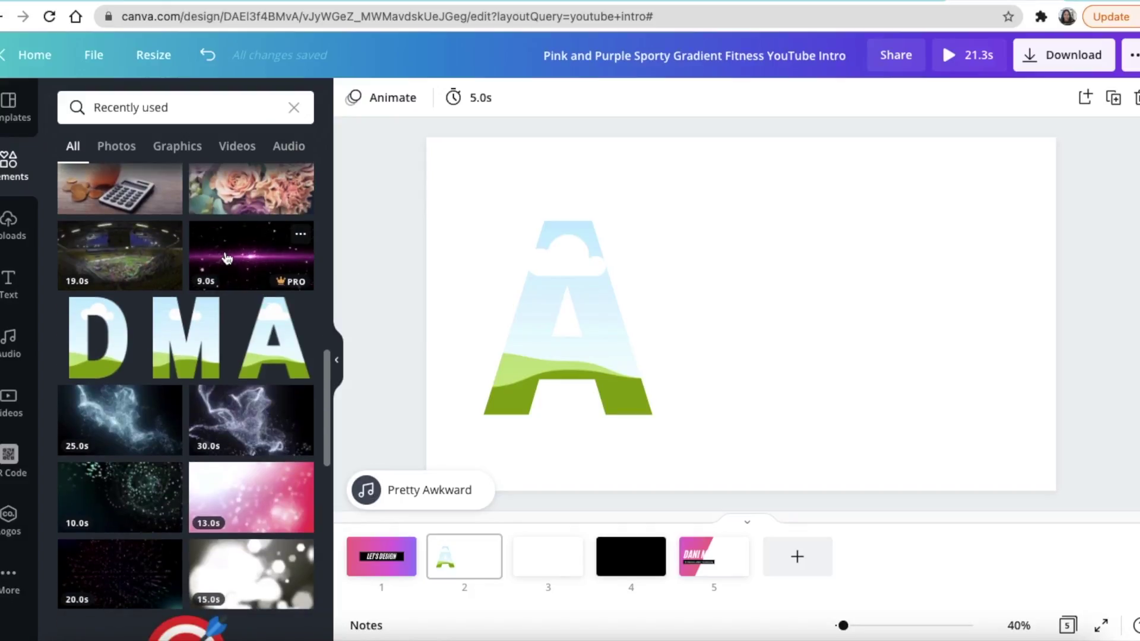
{"action": "left_click_drag", "start_coordinate": [225, 255], "coordinate": [557, 279]}
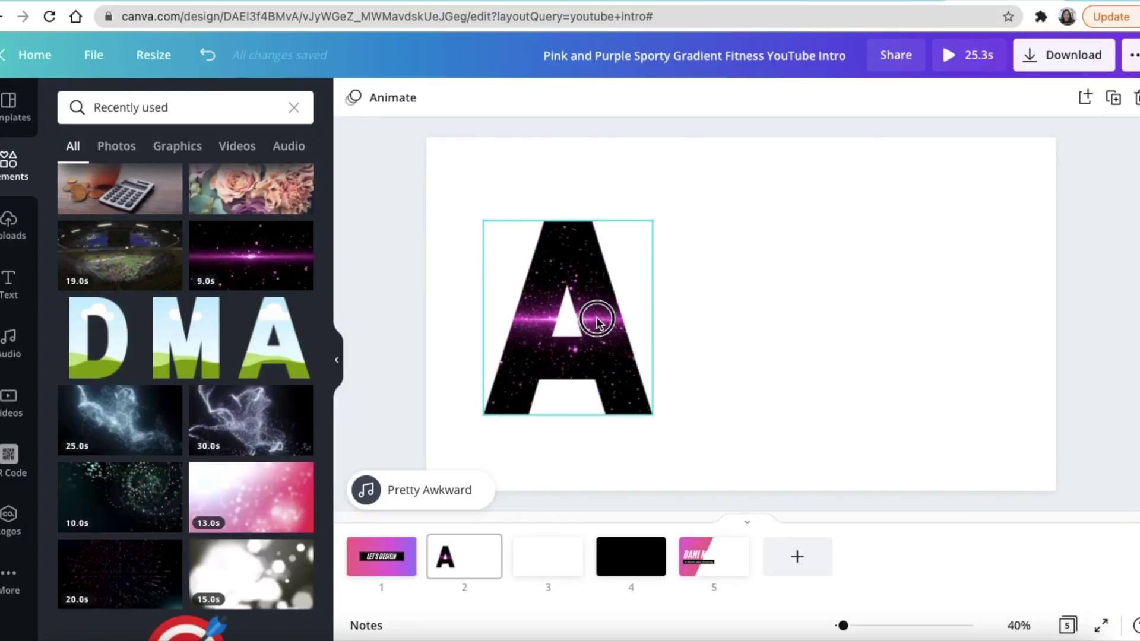
Trim the video inside the letter A frame to 1.5 seconds, cutting from its end
{"action": "left_click", "coordinate": [538, 392]}
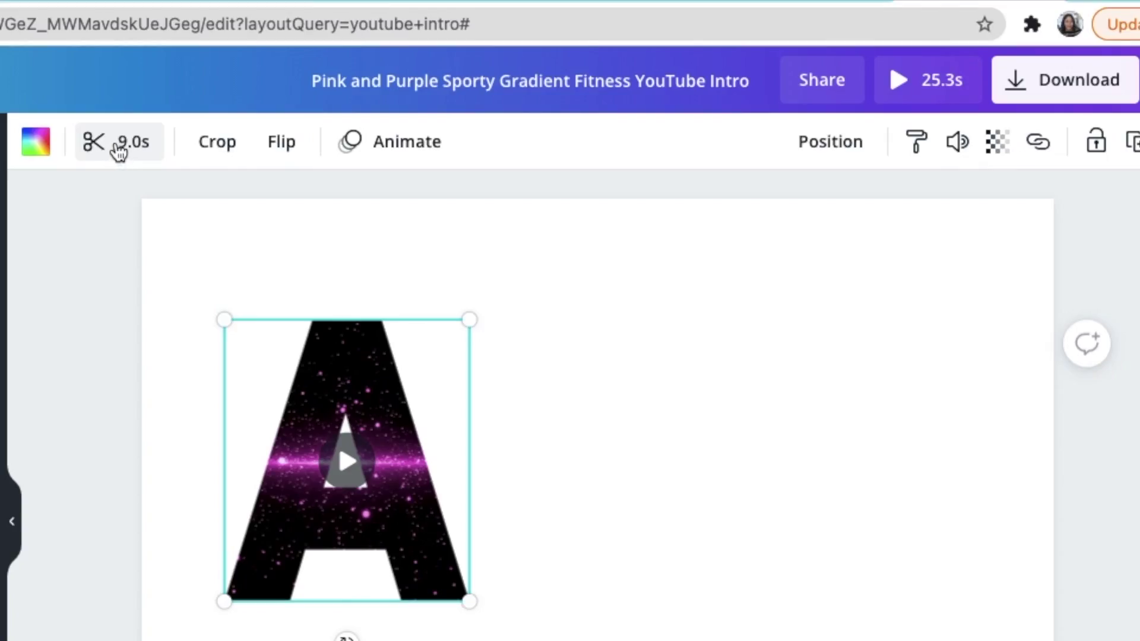
{"action": "left_click", "coordinate": [117, 146]}
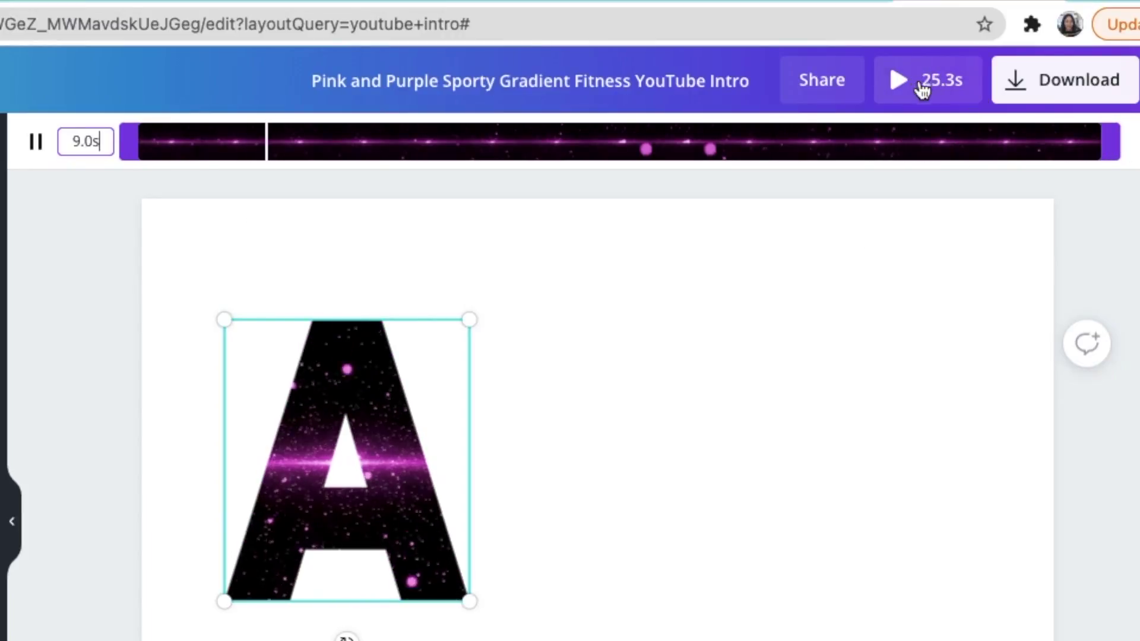
{"action": "left_click_drag", "start_coordinate": [1095, 148], "coordinate": [300, 187]}
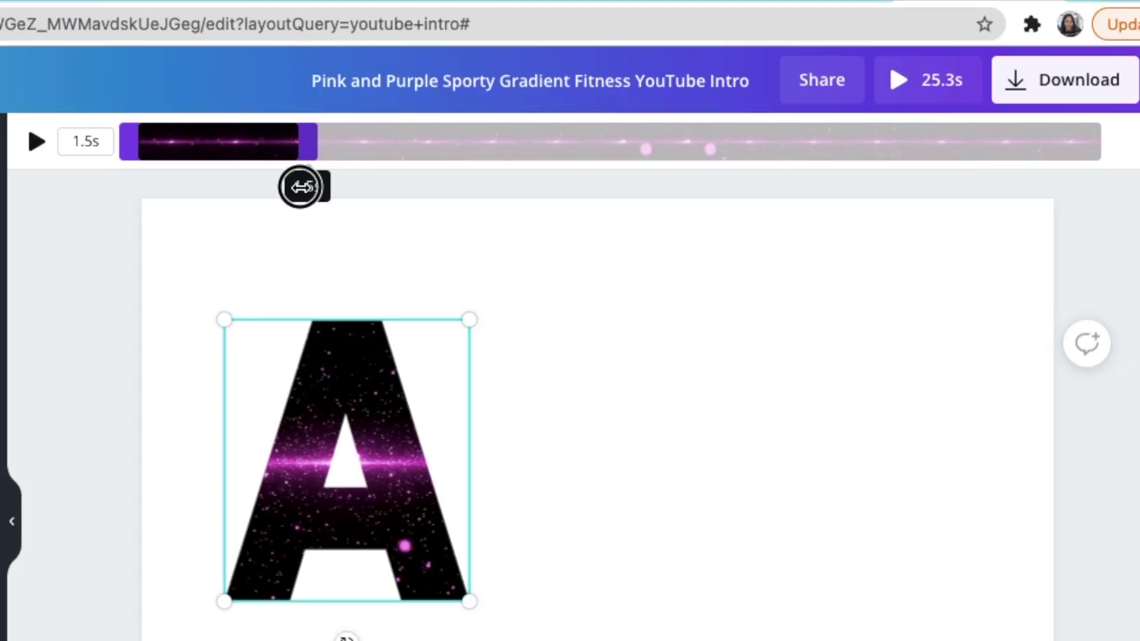
{"action": "left_click", "coordinate": [122, 357]}
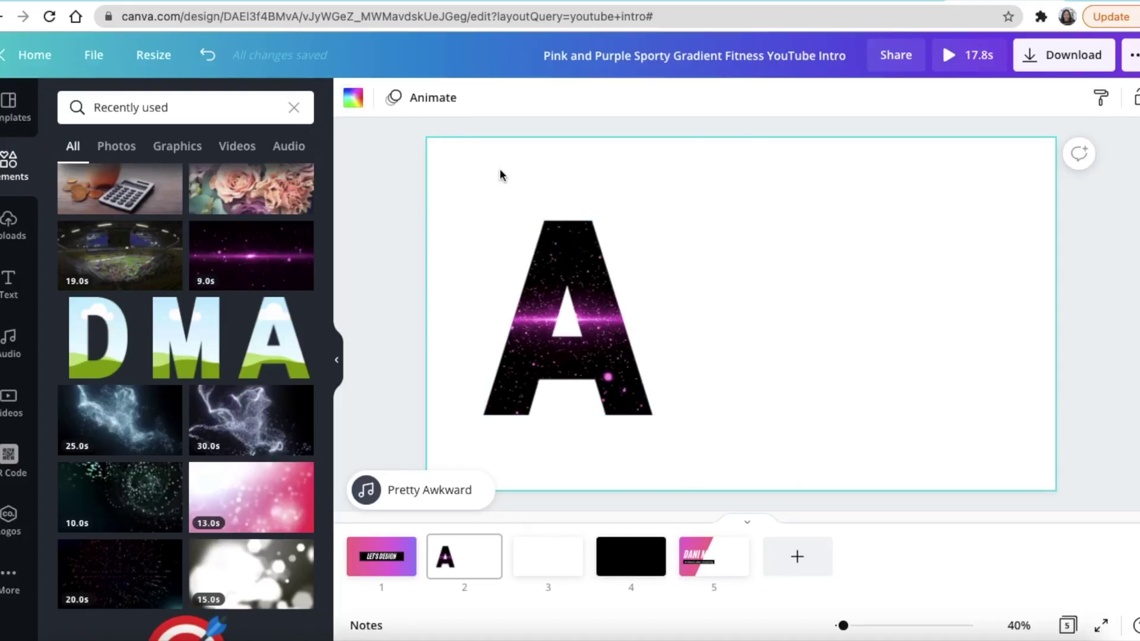
Set the background of page 2 to the purple from the document colors
{"action": "left_click", "coordinate": [355, 98]}
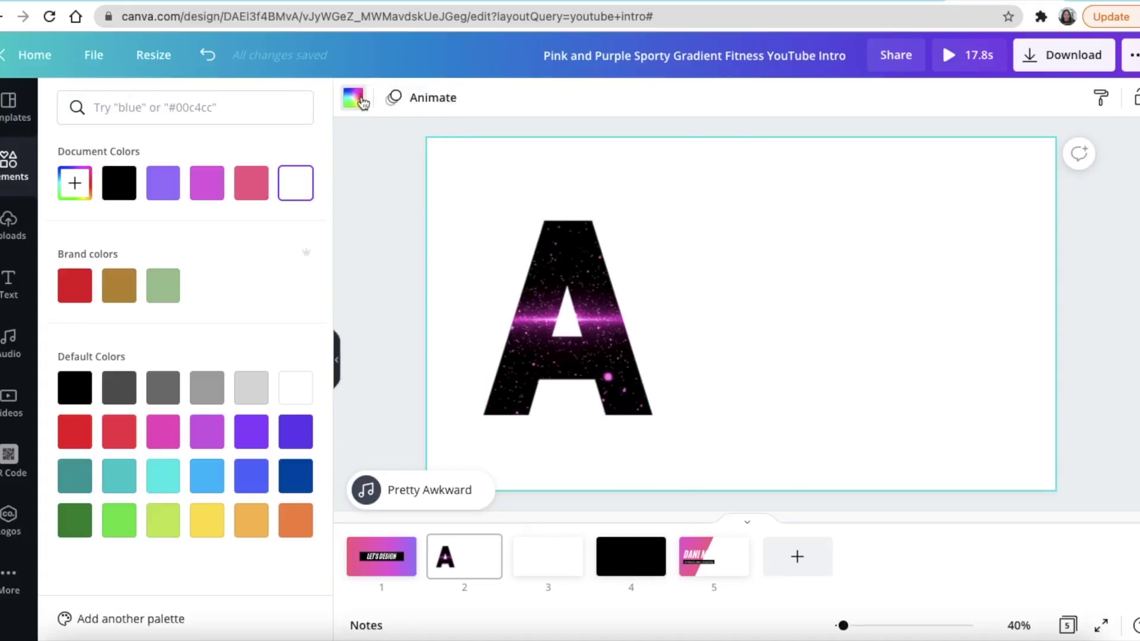
{"action": "left_click", "coordinate": [164, 186]}
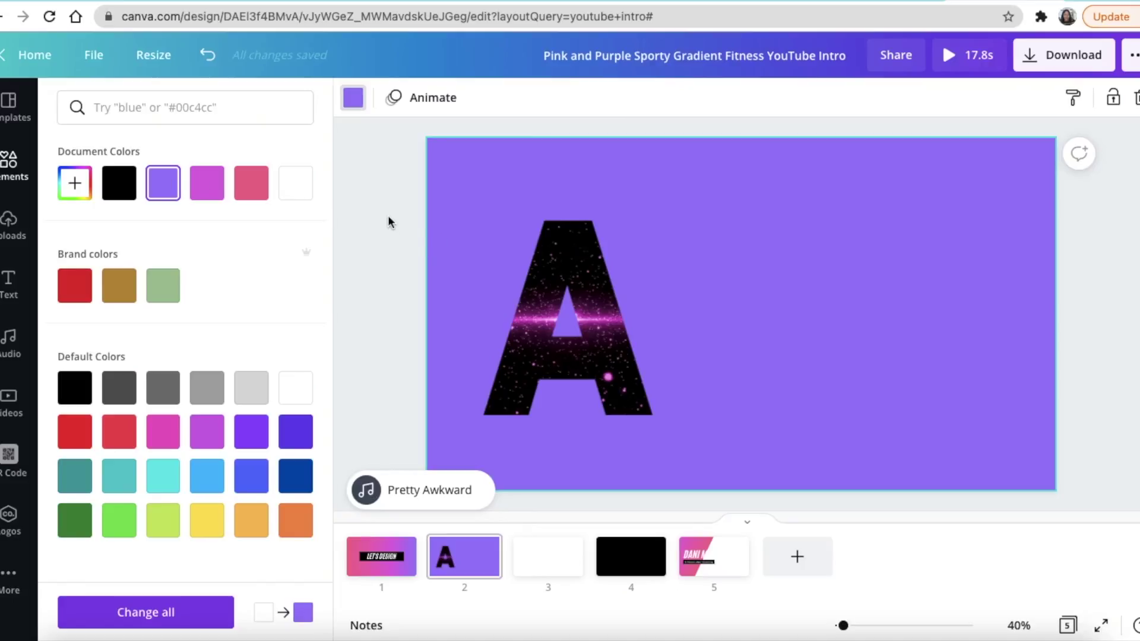
{"action": "left_click", "coordinate": [411, 213]}
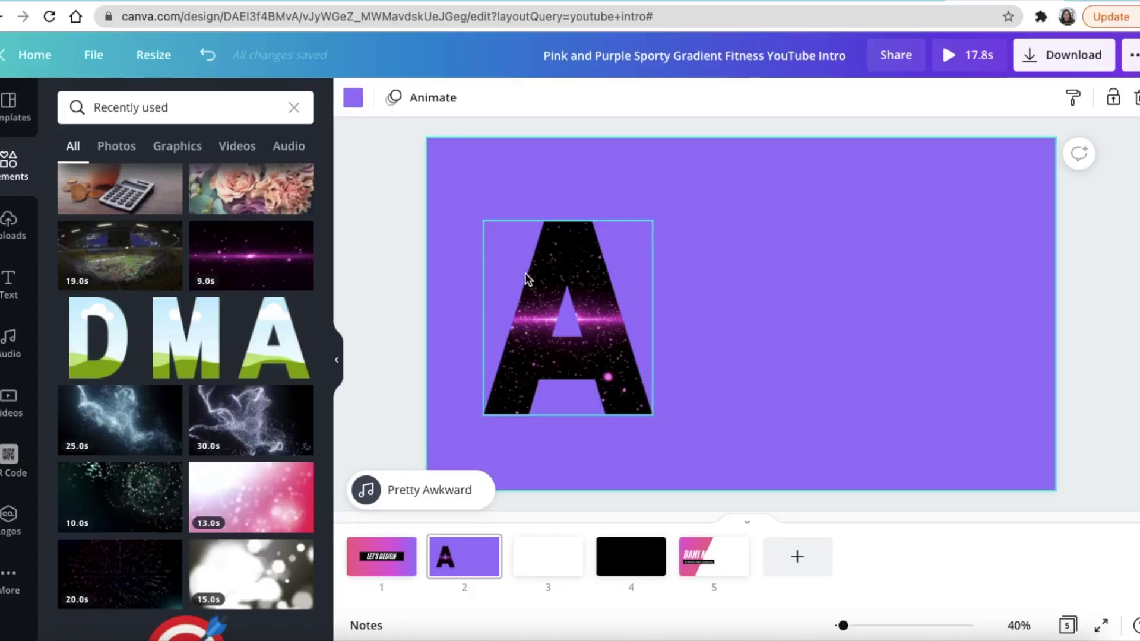
Preview the design's playback in the full preview and return to the editor
{"action": "left_click", "coordinate": [568, 337]}
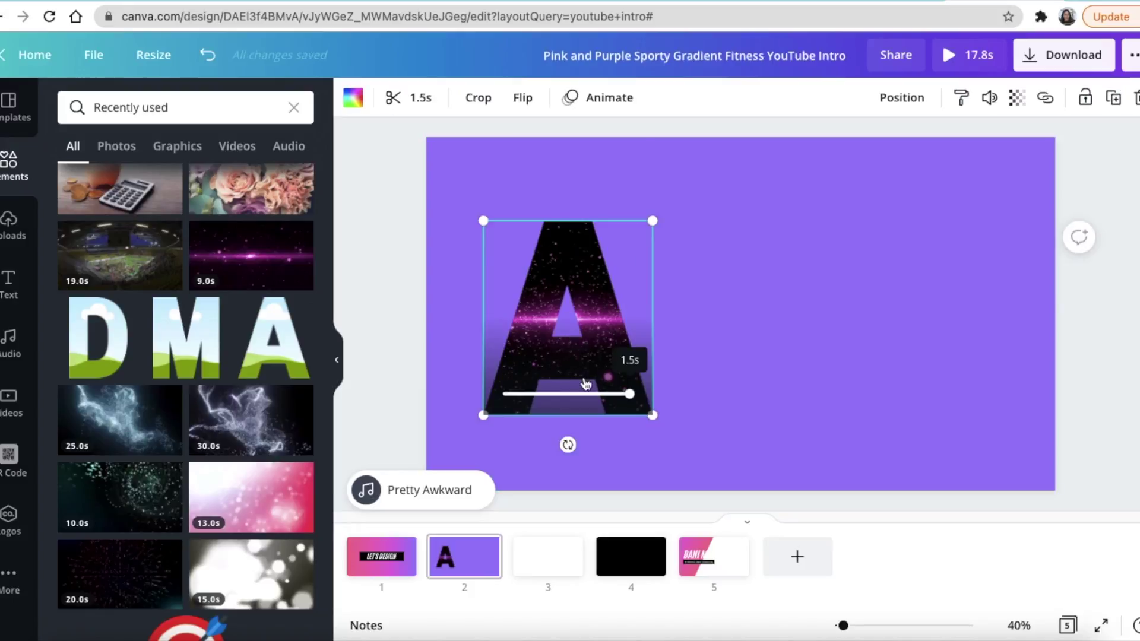
{"action": "left_click", "coordinate": [779, 278]}
{"action": "left_click", "coordinate": [598, 326]}
{"action": "left_click", "coordinate": [950, 57]}
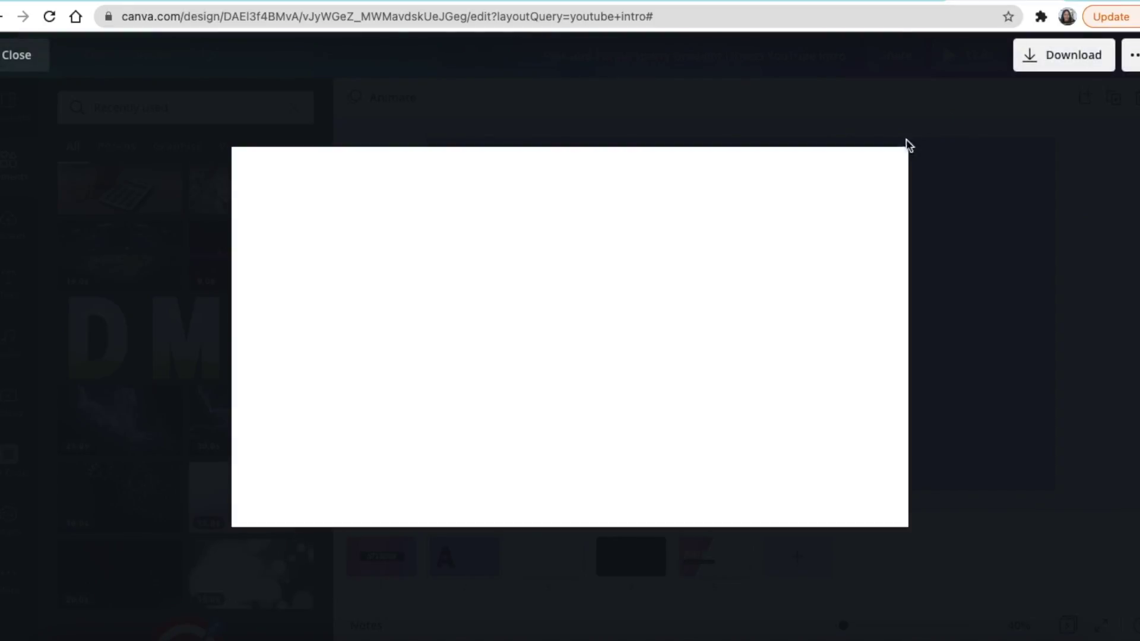
{"action": "left_click", "coordinate": [21, 58]}
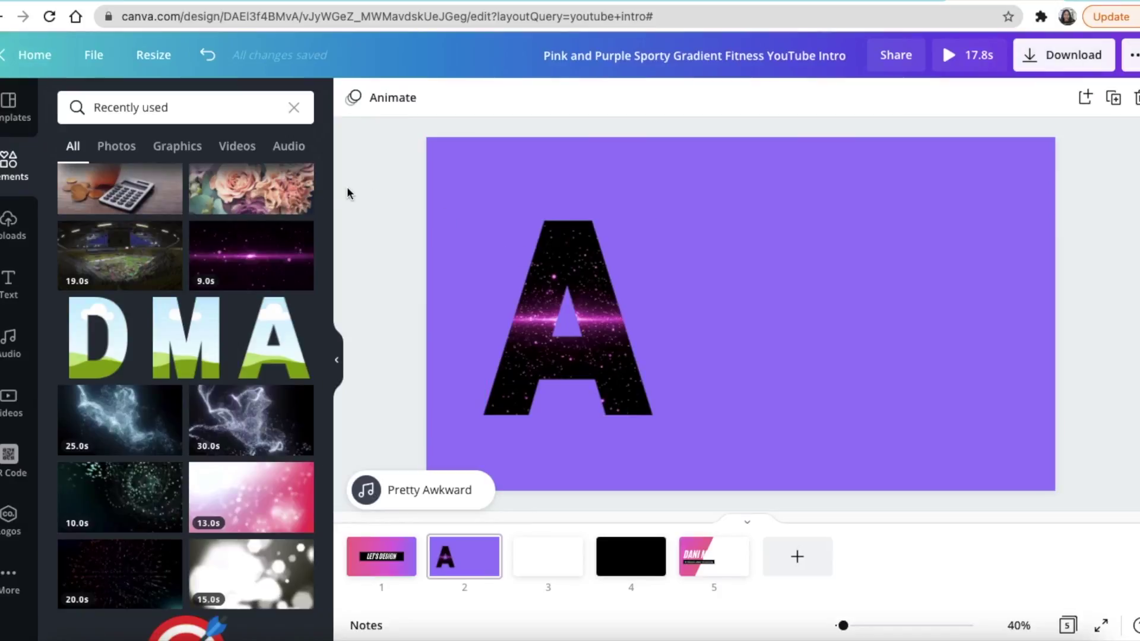
Apply the Rise element animation to the video-filled letter A on page 2
{"action": "left_click", "coordinate": [601, 287]}
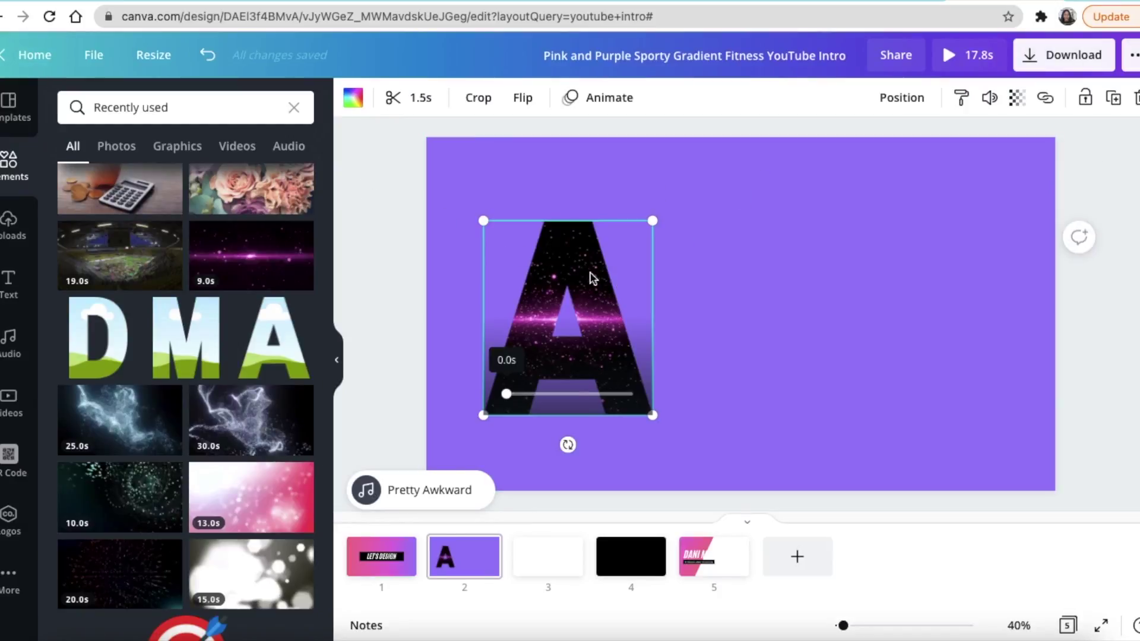
{"action": "left_click", "coordinate": [593, 101]}
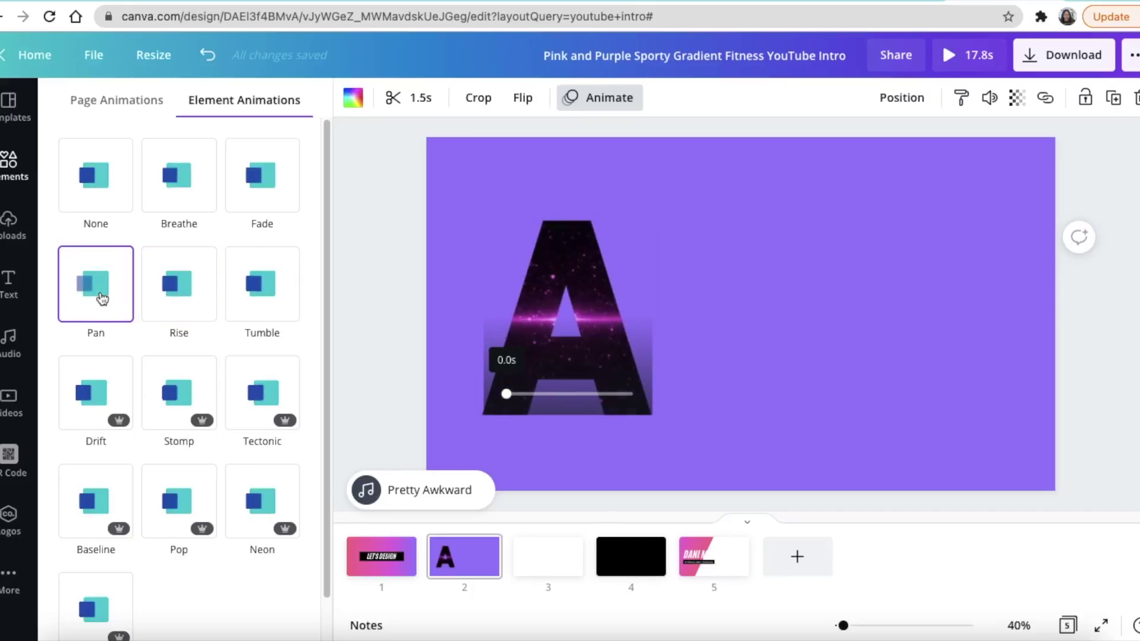
{"action": "left_click", "coordinate": [180, 302]}
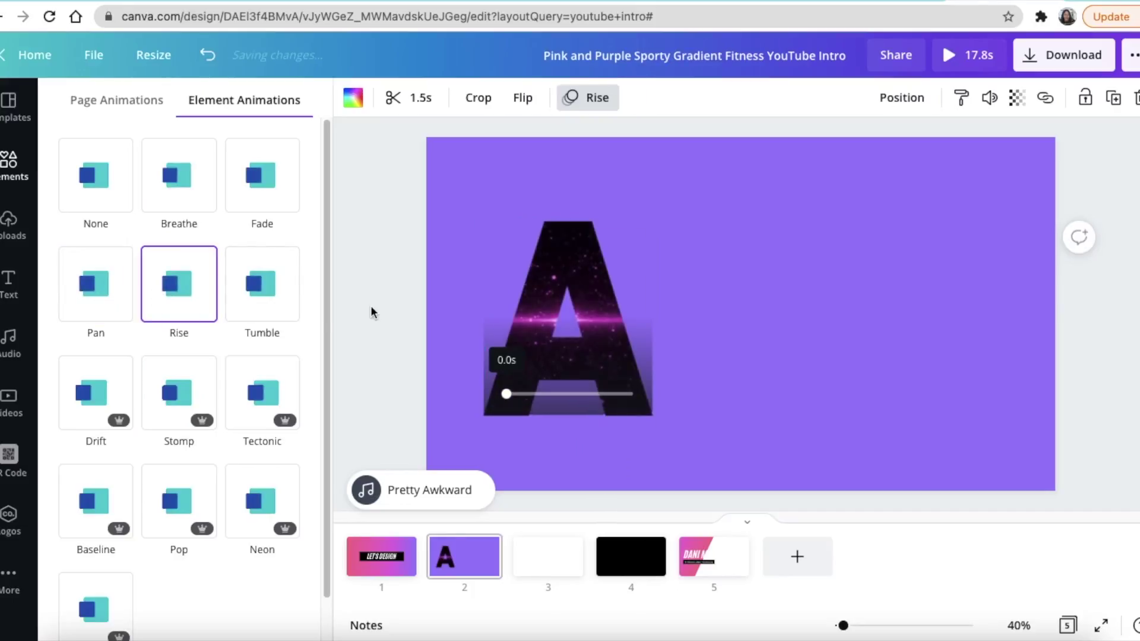
Set the background of page 3 to the magenta from the document colors
{"action": "left_click", "coordinate": [372, 313]}
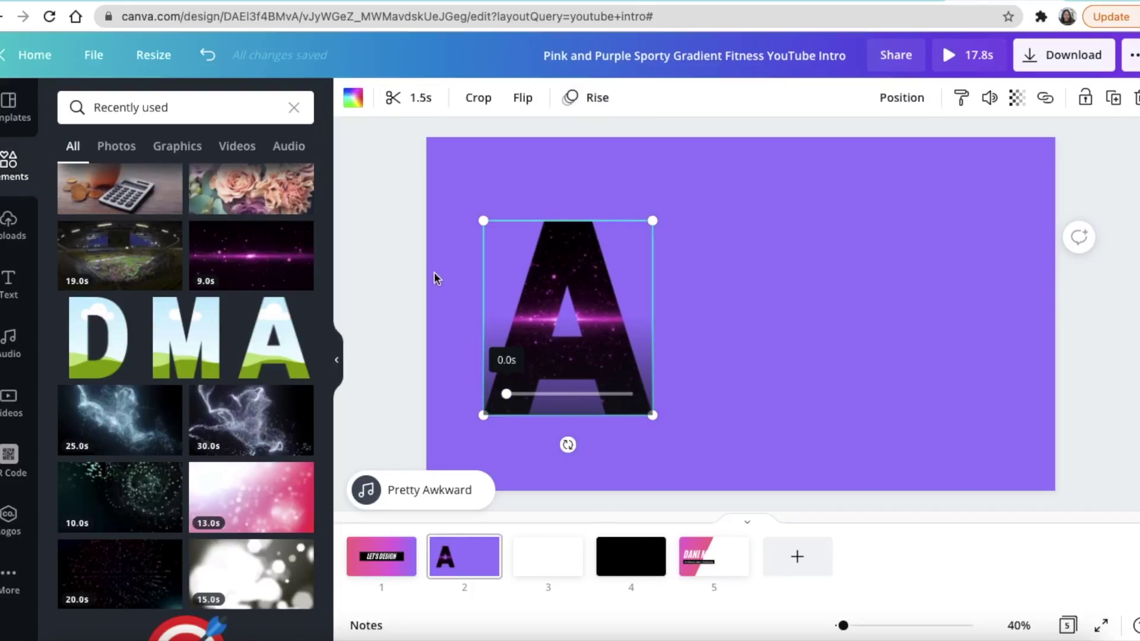
{"action": "left_click", "coordinate": [543, 559]}
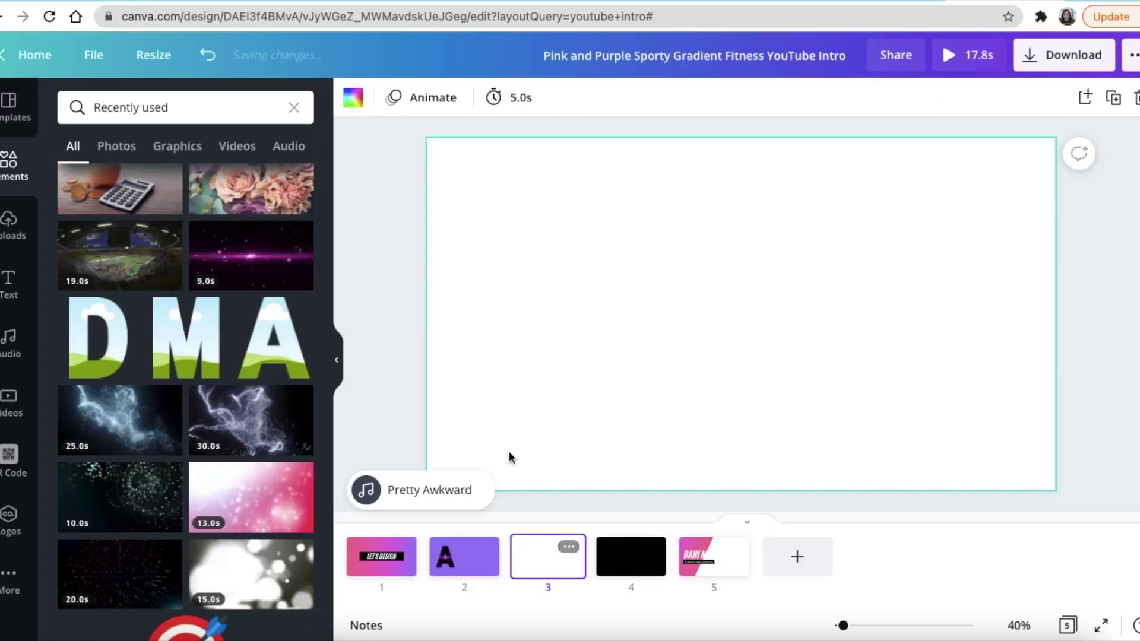
{"action": "left_click", "coordinate": [352, 99]}
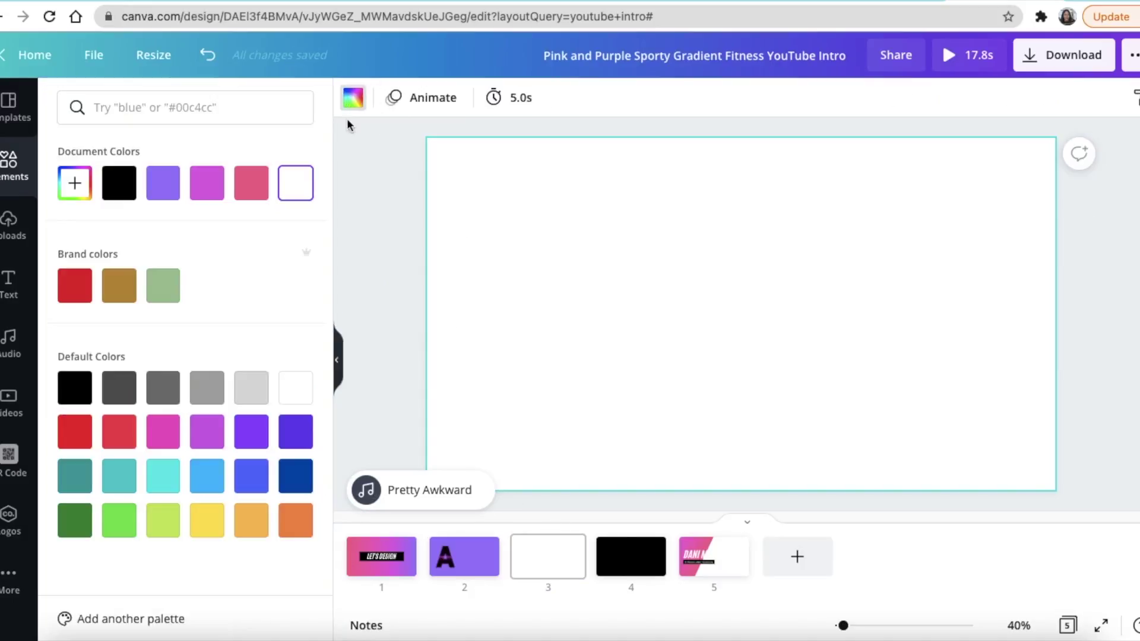
{"action": "left_click", "coordinate": [215, 191]}
{"action": "left_click", "coordinate": [369, 215]}
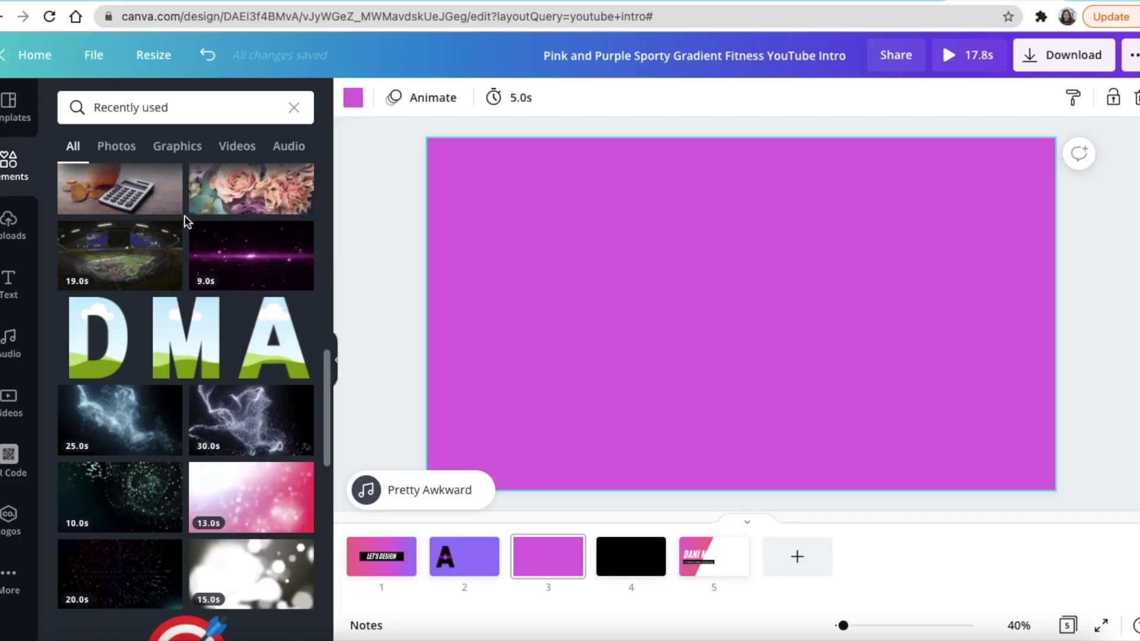
Add the letter M frame to the middle of page 3 and fill it with the 9.0s purple light-beam video
{"action": "scroll", "coordinate": [205, 329], "scroll_direction": "down", "scroll_amount": 1}
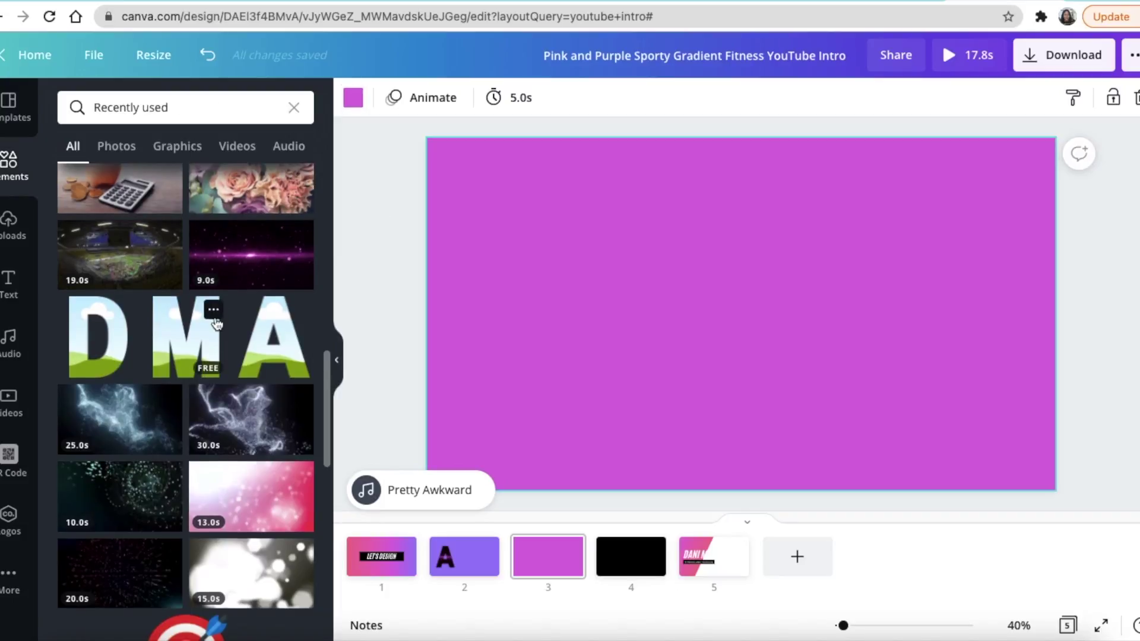
{"action": "left_click_drag", "start_coordinate": [187, 348], "coordinate": [696, 267]}
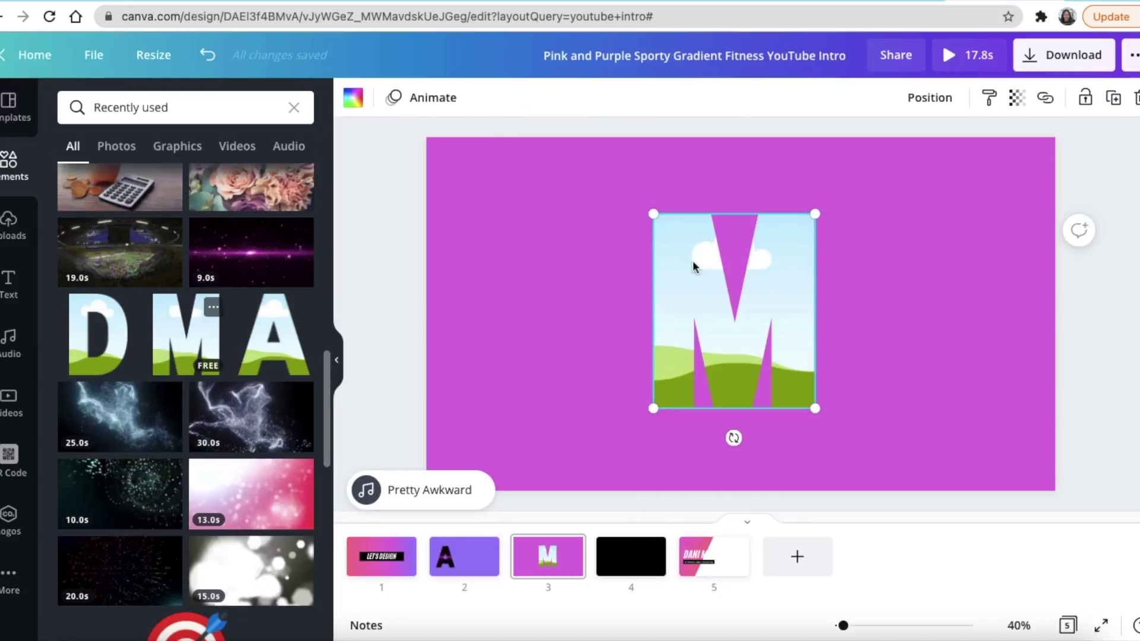
{"action": "left_click", "coordinate": [390, 280]}
{"action": "mouse_move", "coordinate": [252, 252]}
{"action": "left_mouse_down"}
{"action": "mouse_move", "coordinate": [731, 280]}
{"action": "mouse_move", "coordinate": [693, 255]}
{"action": "mouse_move", "coordinate": [687, 265]}
{"action": "left_mouse_up"}
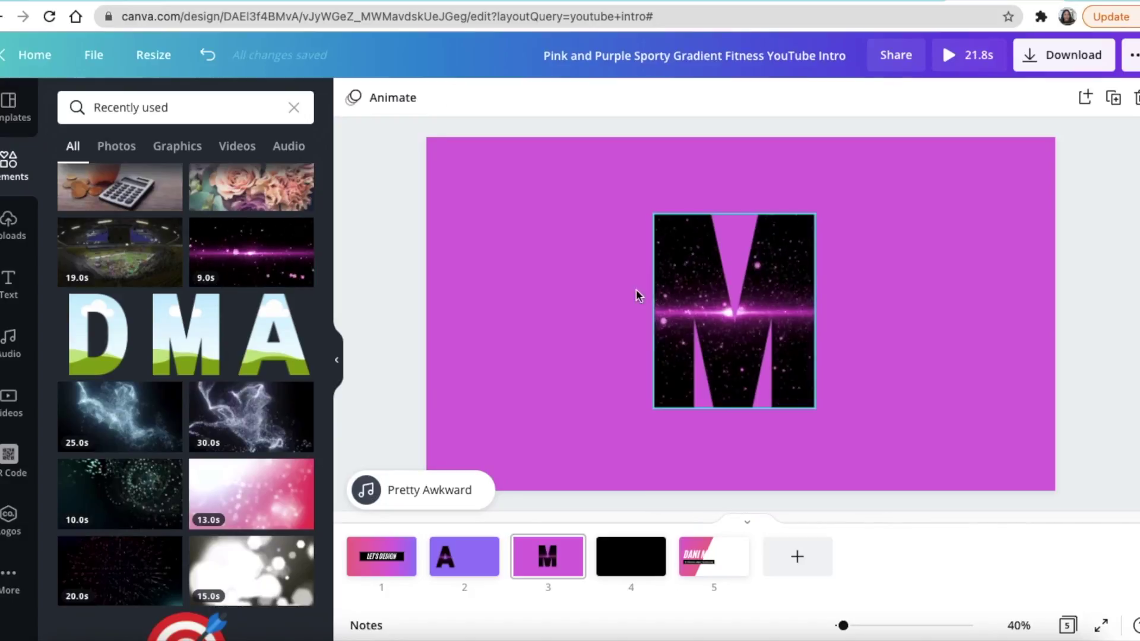
Trim the video inside the letter M frame to 1.5 seconds, cutting from its end
{"action": "left_click", "coordinate": [700, 288]}
{"action": "left_click", "coordinate": [418, 98]}
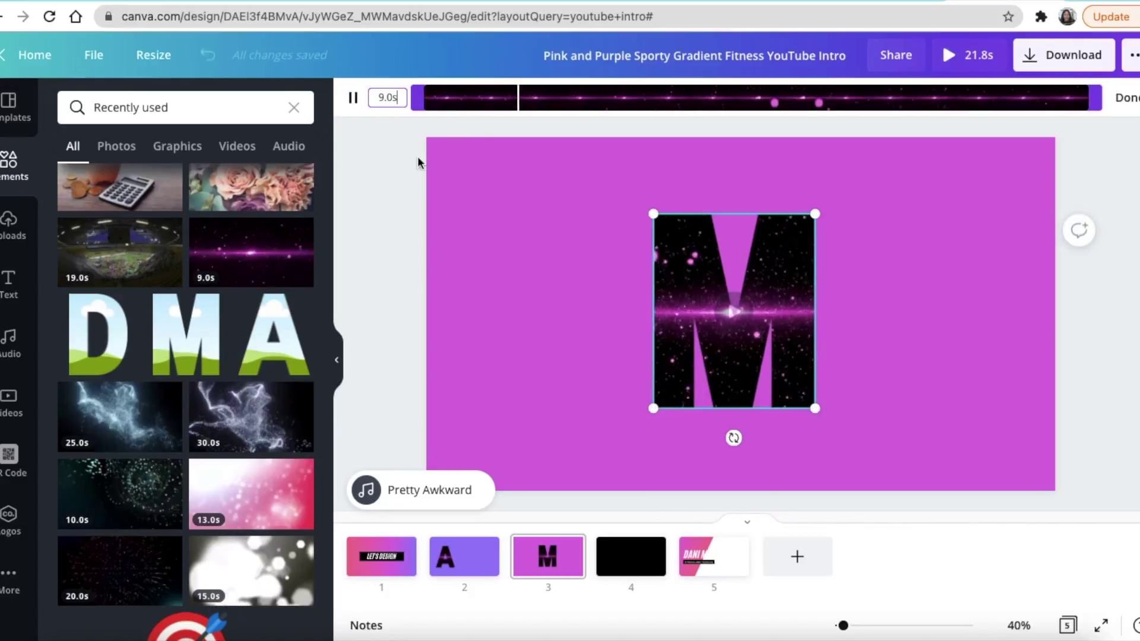
{"action": "left_click_drag", "start_coordinate": [1082, 98], "coordinate": [543, 113]}
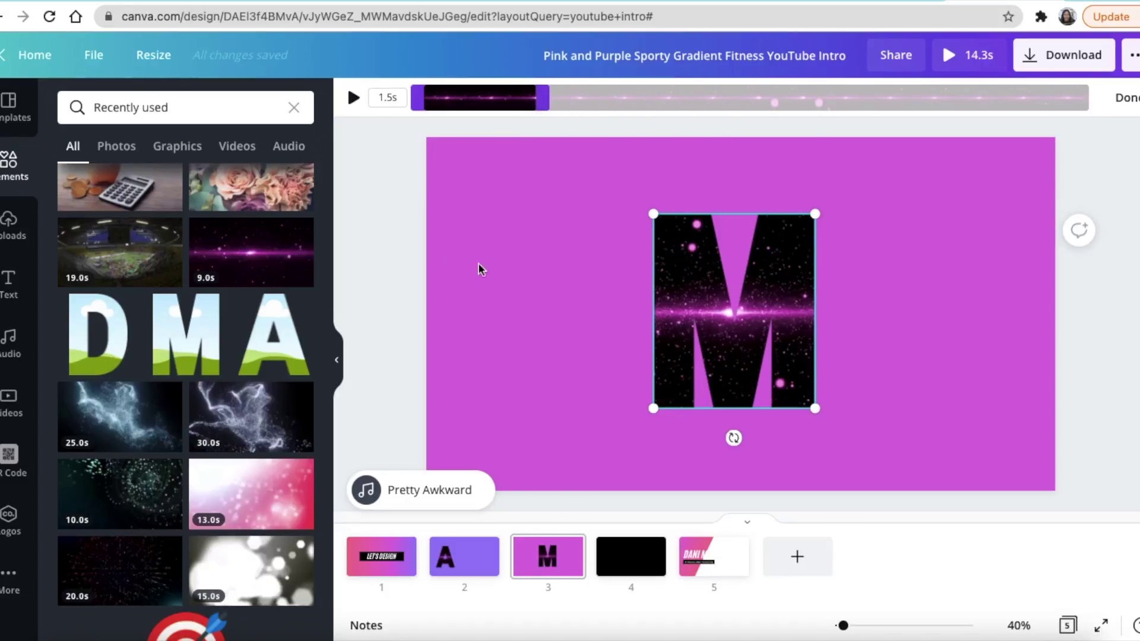
{"action": "left_click", "coordinate": [376, 220]}
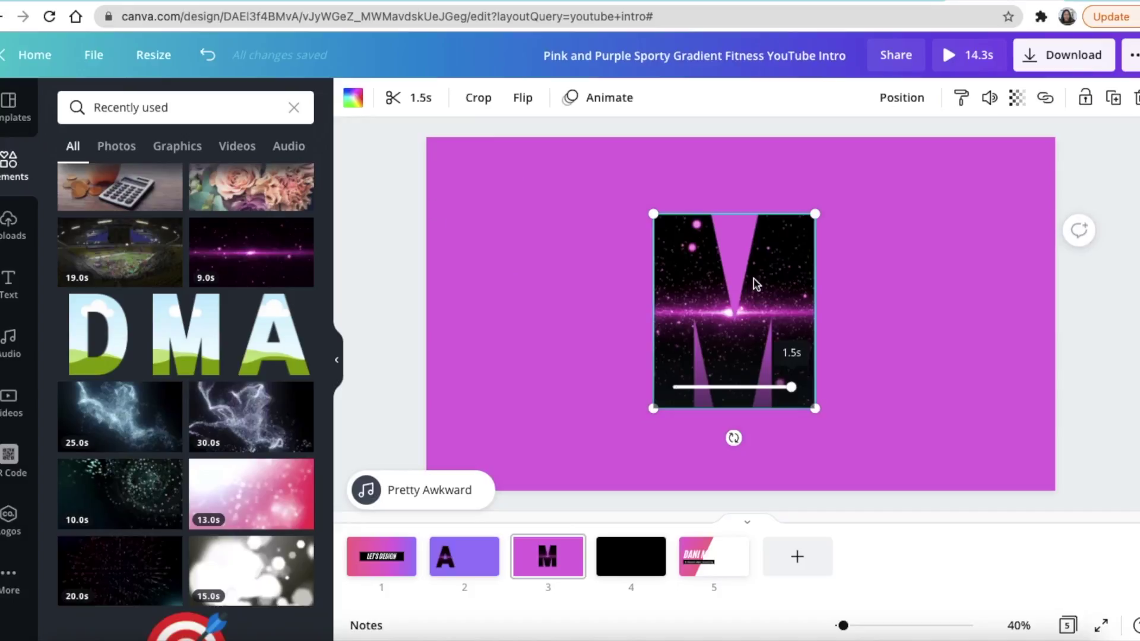
On page 3, animate the letter M with Rise and set the element animation of the copied letter A to None
{"action": "left_click", "coordinate": [599, 97]}
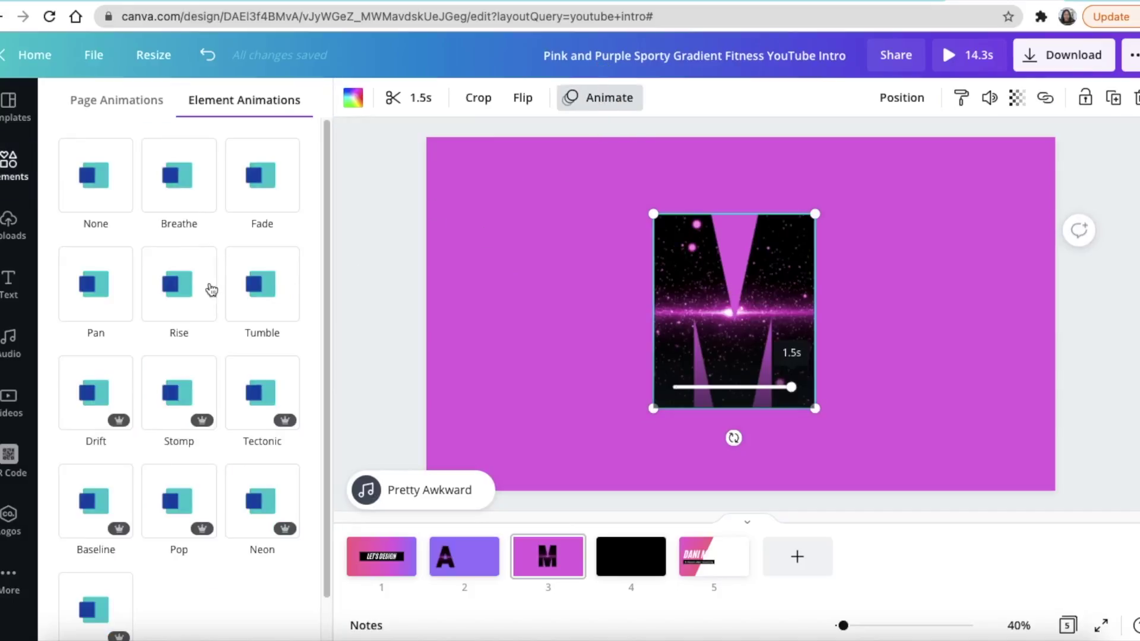
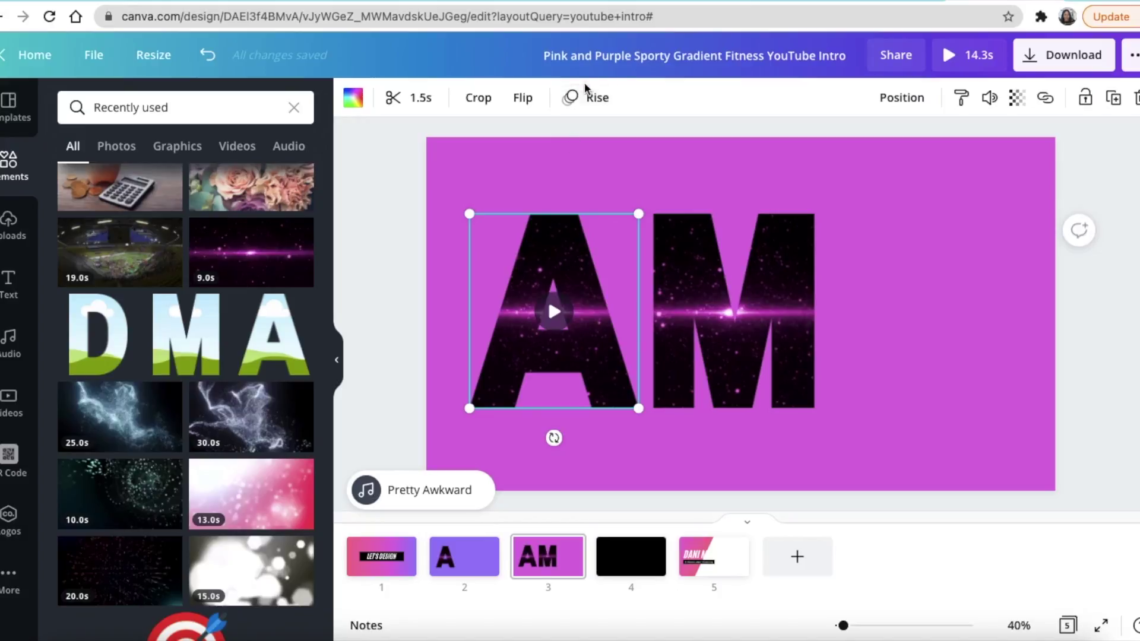
{"action": "left_click", "coordinate": [111, 203]}
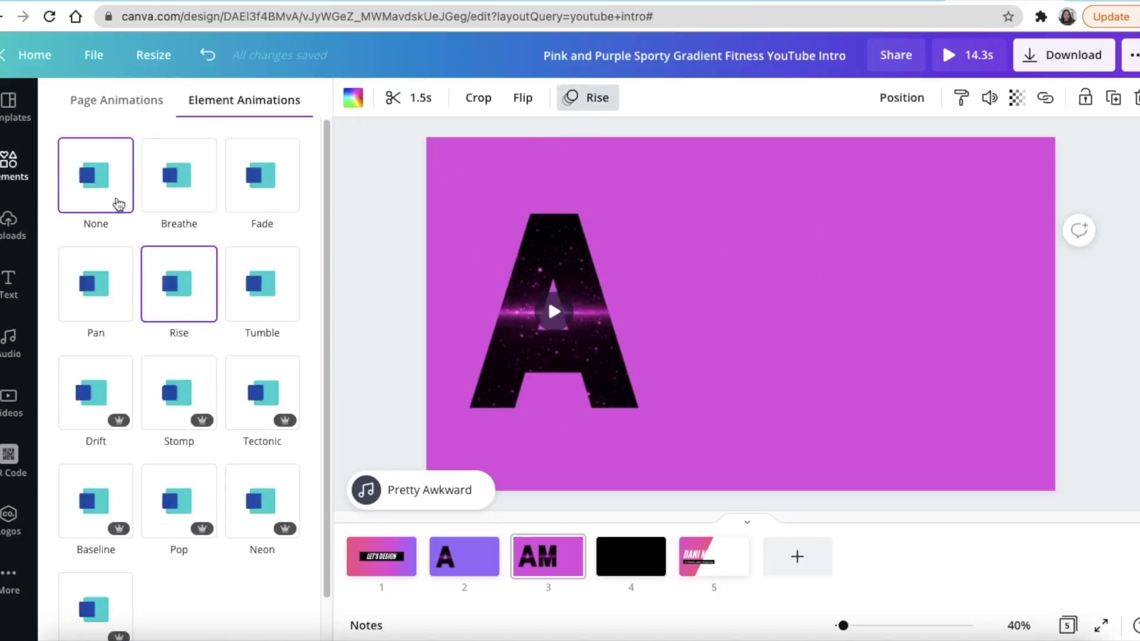
{"action": "left_click", "coordinate": [591, 289]}
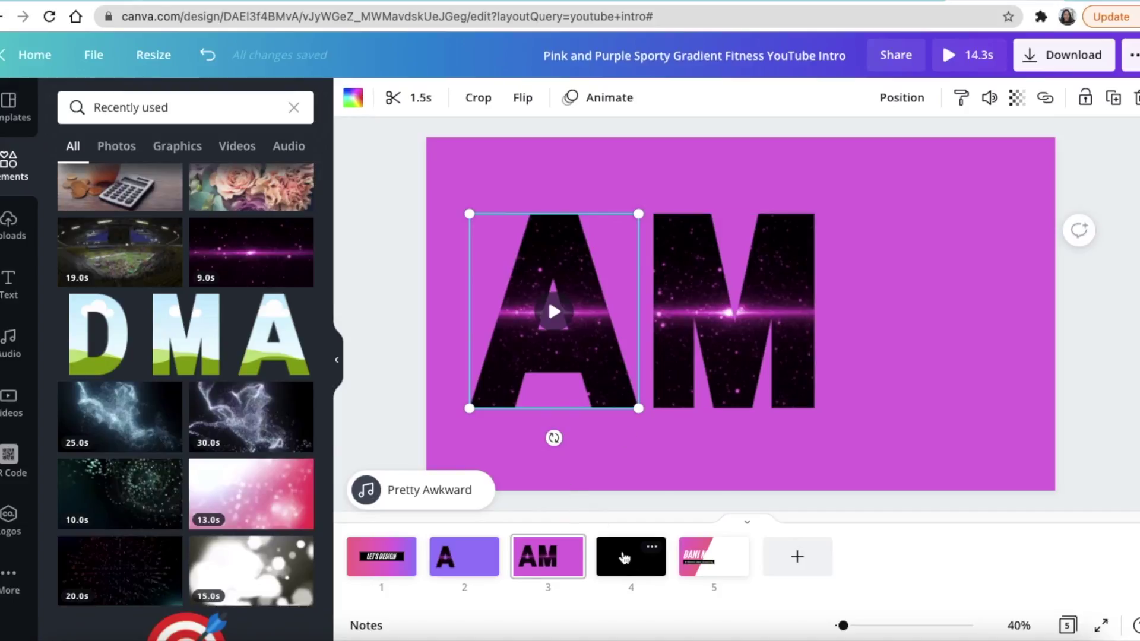
{"action": "left_click", "coordinate": [404, 306]}
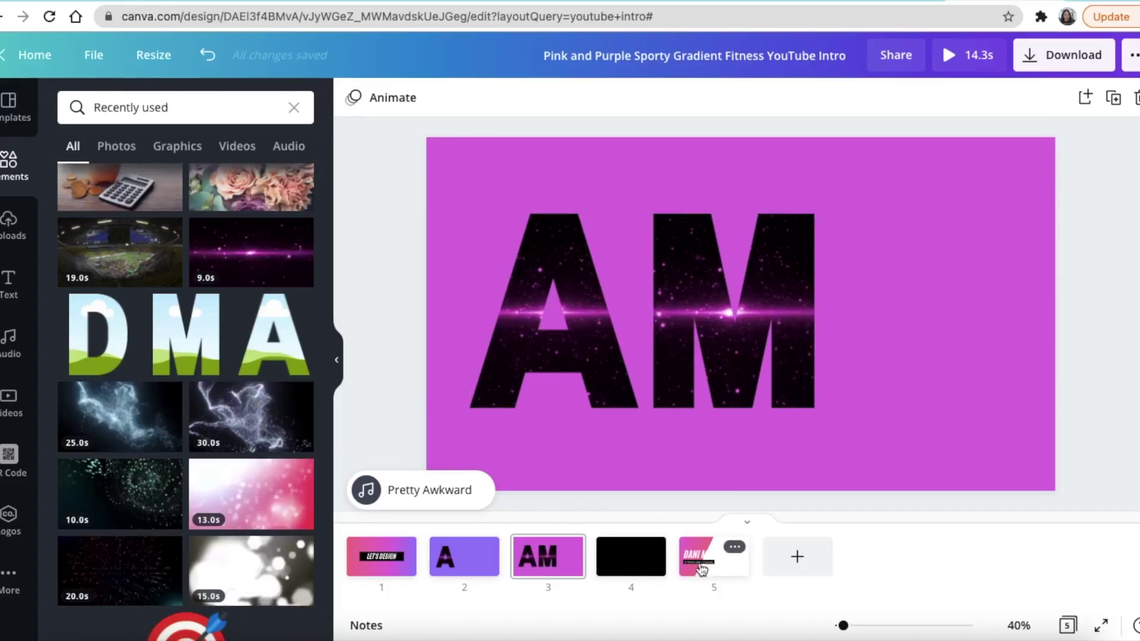
Change the background of page 4 to the pink-red from the document colors
{"action": "left_click", "coordinate": [626, 563]}
{"action": "left_click", "coordinate": [547, 270]}
{"action": "left_click", "coordinate": [353, 98]}
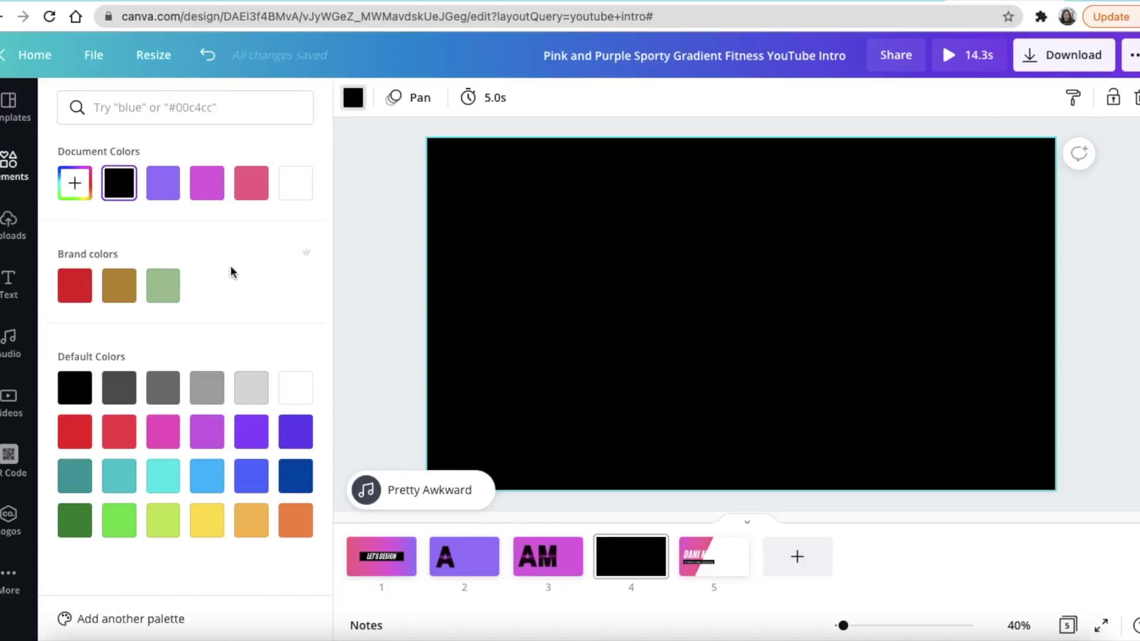
{"action": "left_click", "coordinate": [267, 188]}
{"action": "left_click", "coordinate": [382, 224]}
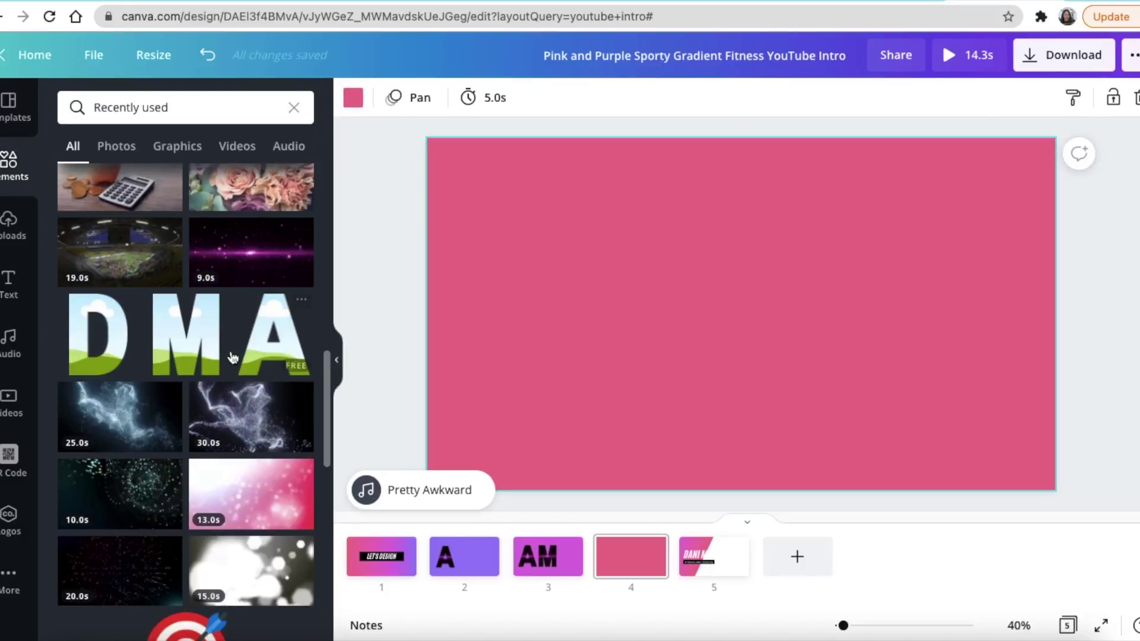
Place the letter D frame on the right side of page 4 and fill it with the 9.0s purple light-beam video
{"action": "left_click_drag", "start_coordinate": [109, 343], "coordinate": [901, 262]}
{"action": "left_click_drag", "start_coordinate": [280, 255], "coordinate": [885, 258]}
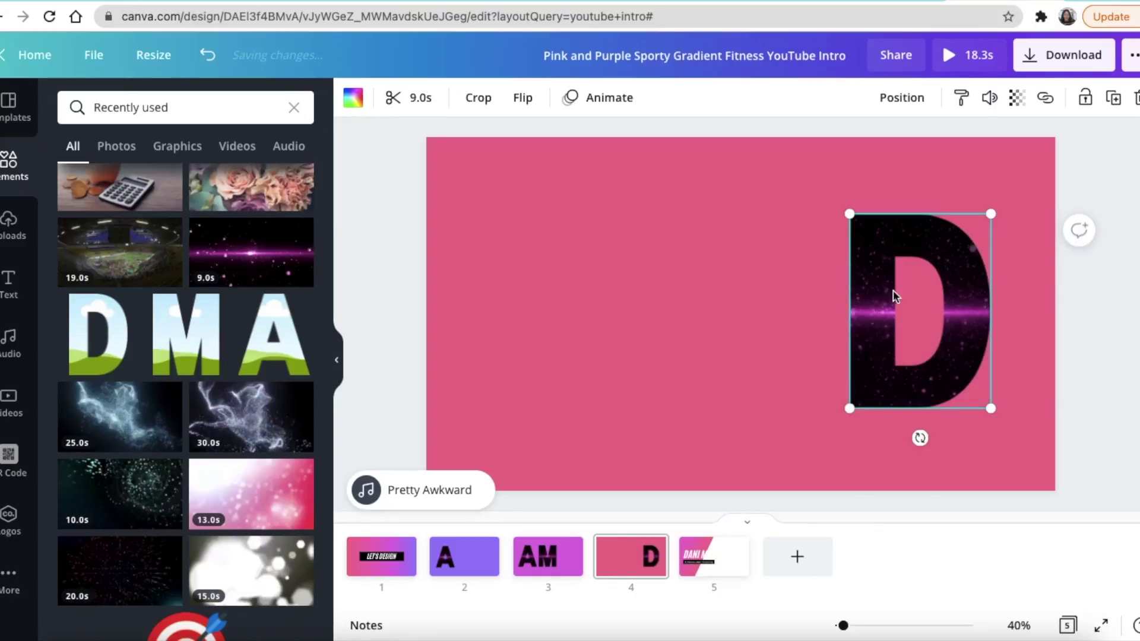
Trim the video inside the letter D frame to 1.5 seconds, cutting from its end
{"action": "left_click", "coordinate": [419, 98]}
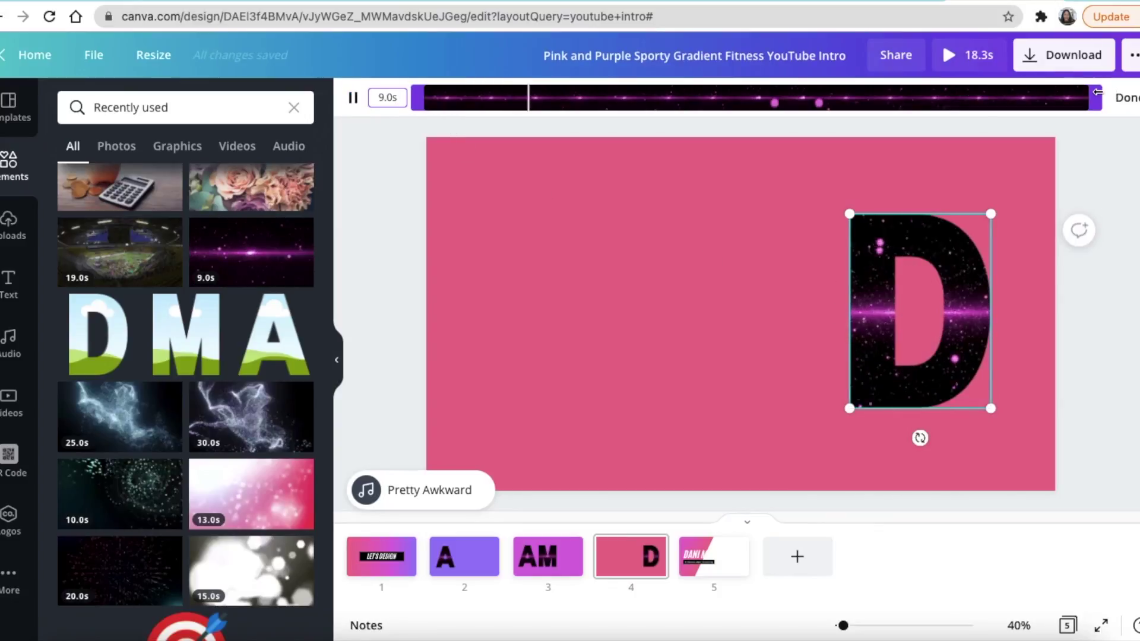
{"action": "left_click_drag", "start_coordinate": [1065, 98], "coordinate": [539, 112]}
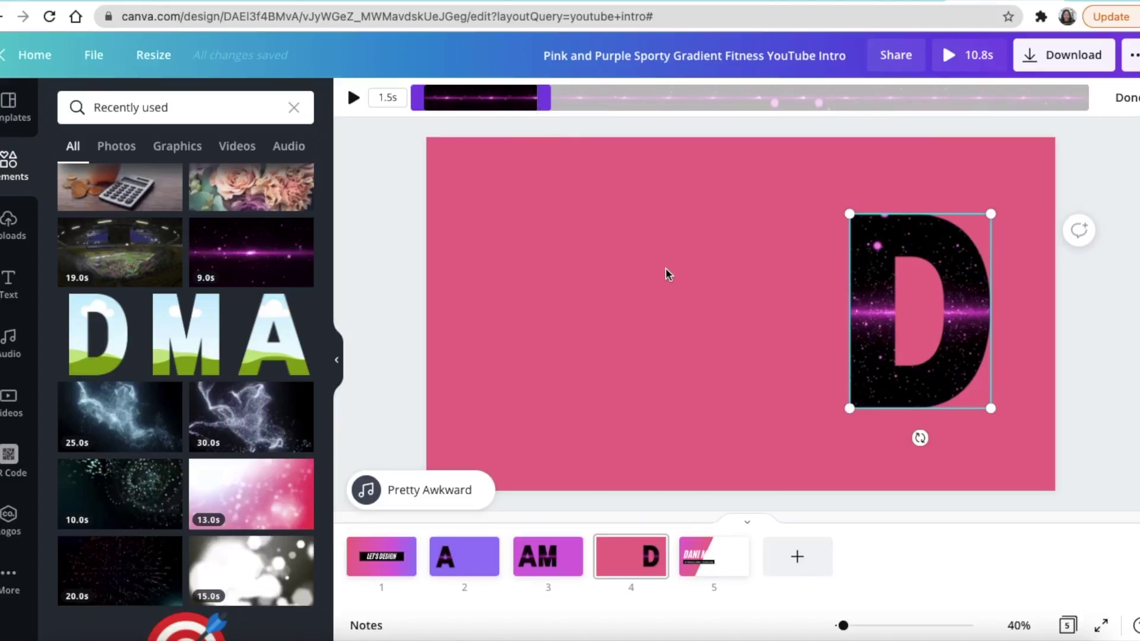
{"action": "left_click", "coordinate": [1119, 98]}
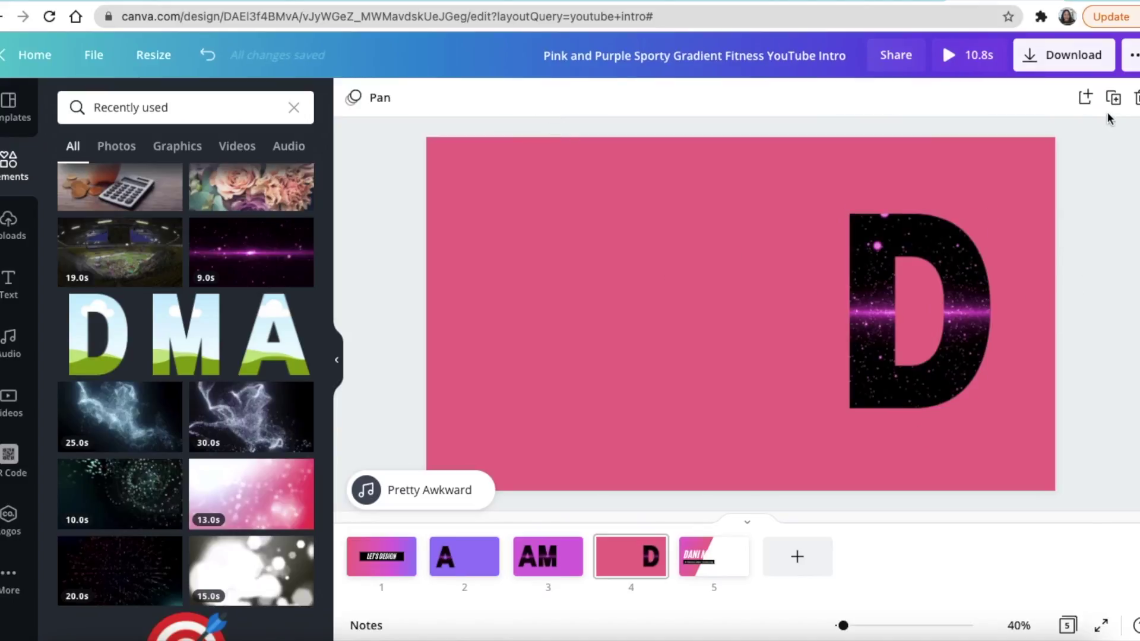
Apply the Rise element animation to the video-filled letter D on page 4
{"action": "left_click", "coordinate": [954, 287]}
{"action": "left_click", "coordinate": [602, 106]}
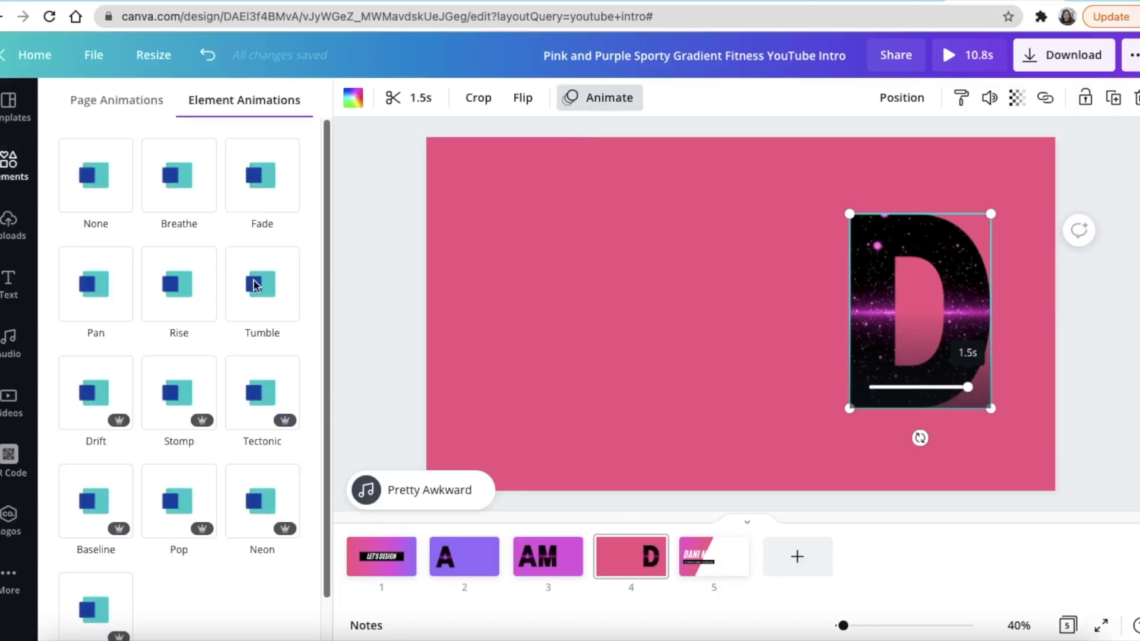
{"action": "left_click", "coordinate": [183, 284]}
{"action": "left_click", "coordinate": [367, 251]}
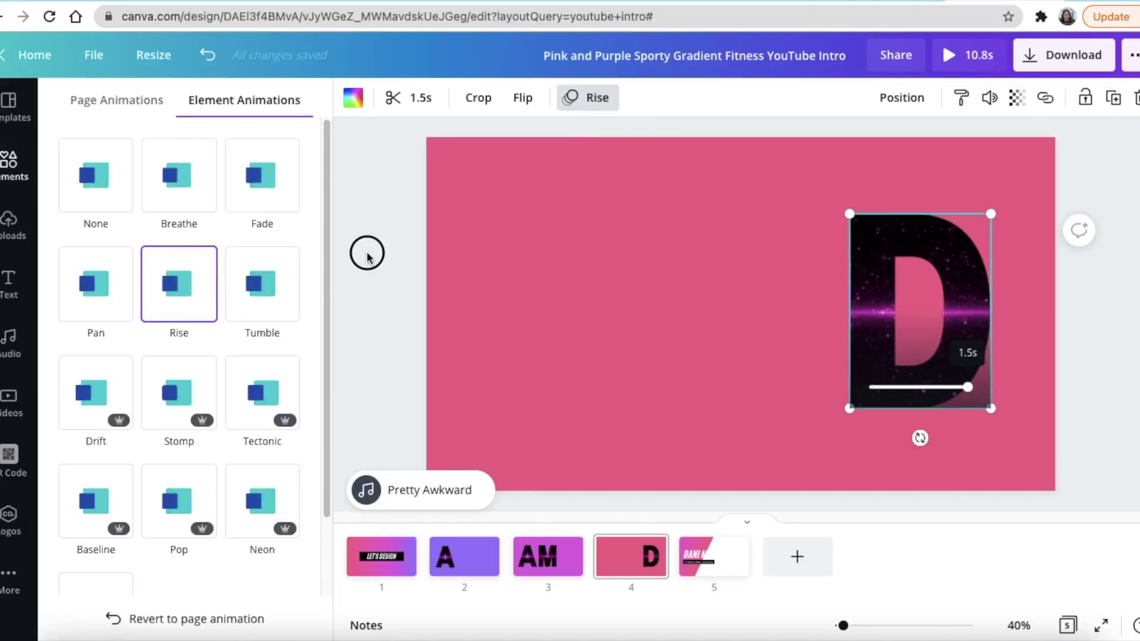
Copy the letters A and M together from page 3 onto page 4 beside the D
{"action": "left_click", "coordinate": [539, 563]}
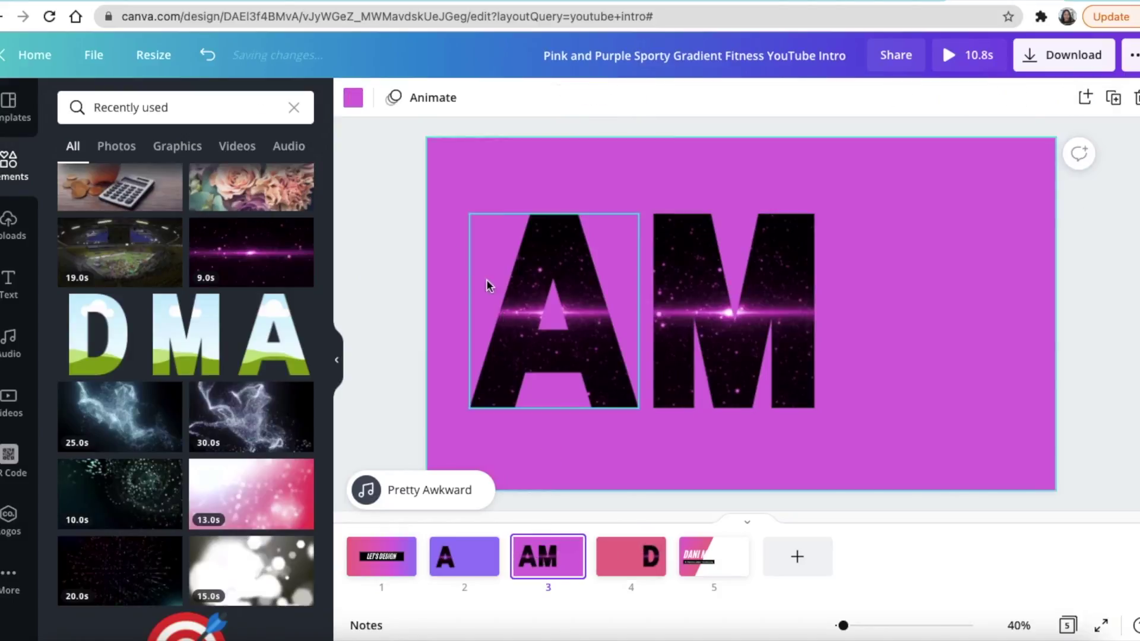
{"action": "left_click_drag", "start_coordinate": [399, 215], "coordinate": [812, 419]}
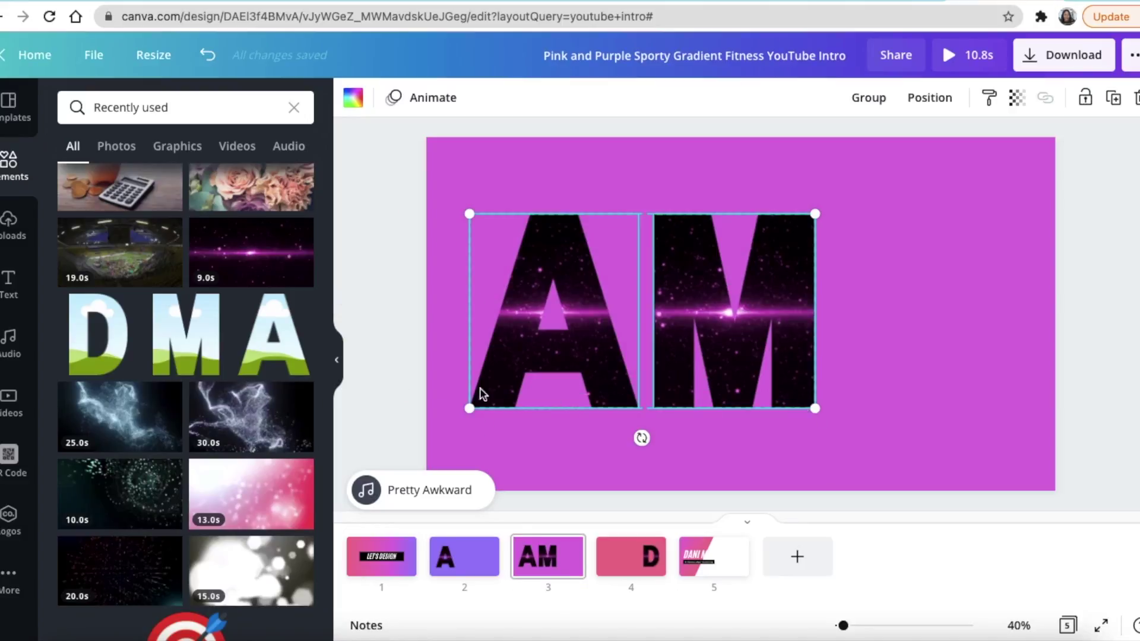
{"action": "left_click", "coordinate": [617, 573]}
{"action": "key", "text": "ctrl+v"}
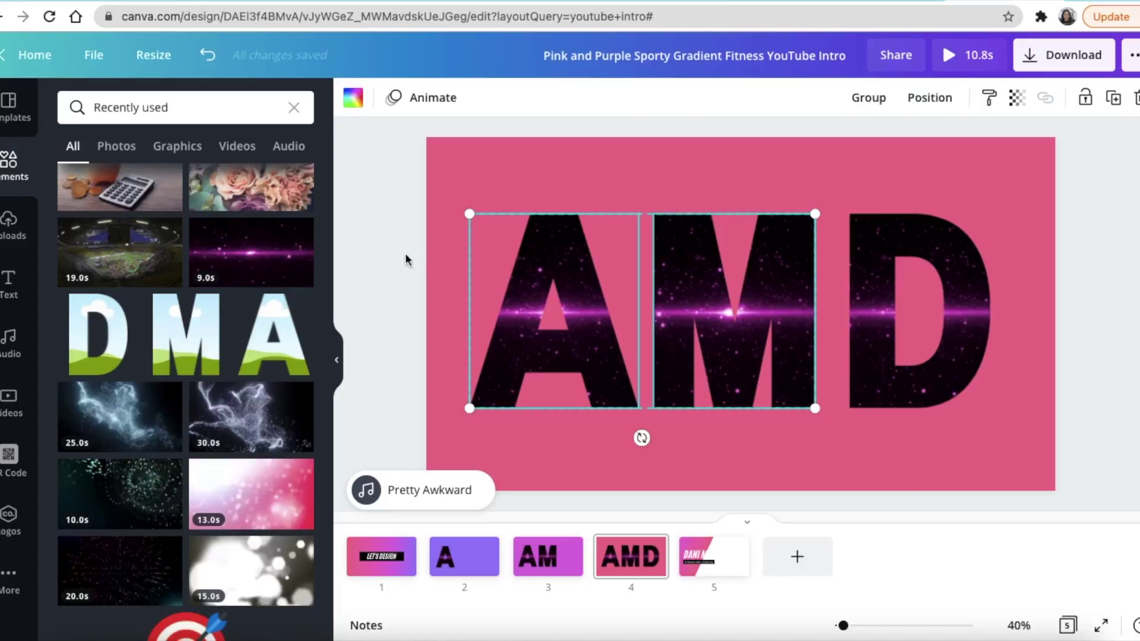
Shift the letter M on page 4 slightly to the right to even out the letter spacing
{"action": "left_click", "coordinate": [738, 273]}
{"action": "left_click_drag", "start_coordinate": [738, 273], "coordinate": [746, 273]}
{"action": "left_click", "coordinate": [758, 200]}
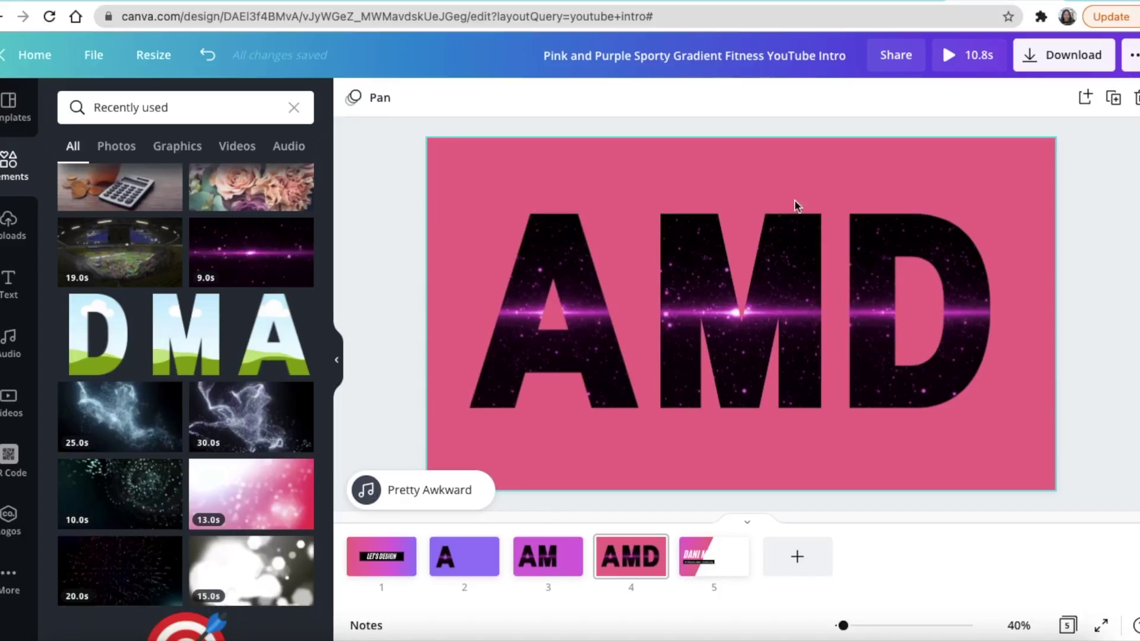
Set the element animation of the letters M and A on page 4 to None, leaving Rise on the D
{"action": "left_click", "coordinate": [754, 323]}
{"action": "left_click", "coordinate": [588, 97]}
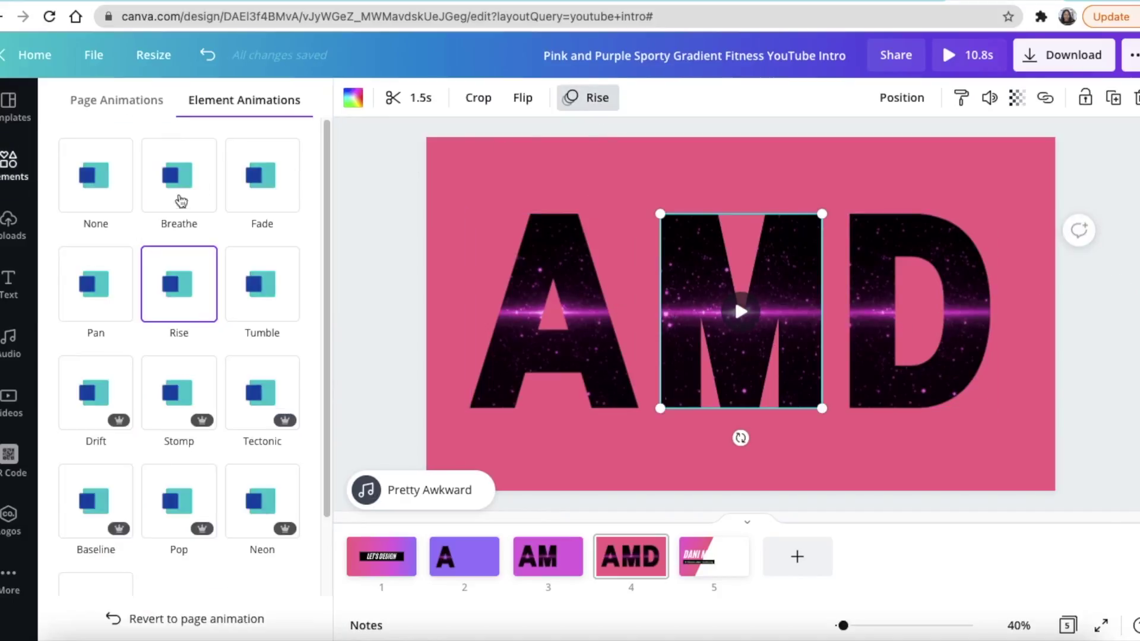
{"action": "left_click", "coordinate": [113, 192]}
{"action": "left_click", "coordinate": [532, 311]}
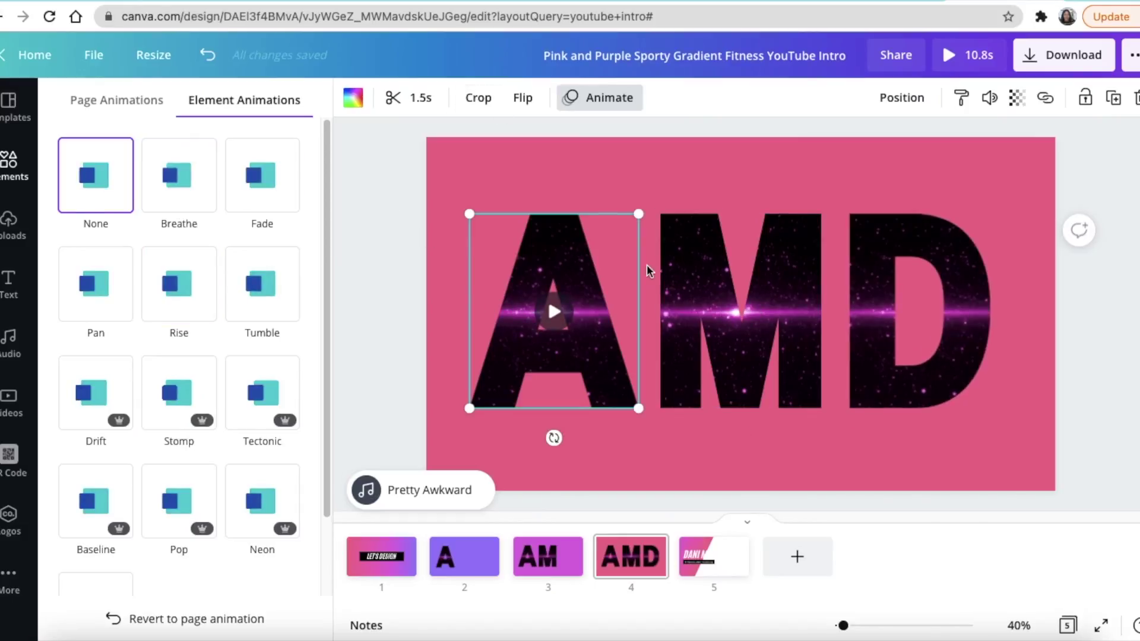
{"action": "left_click", "coordinate": [752, 287]}
{"action": "left_click", "coordinate": [865, 294]}
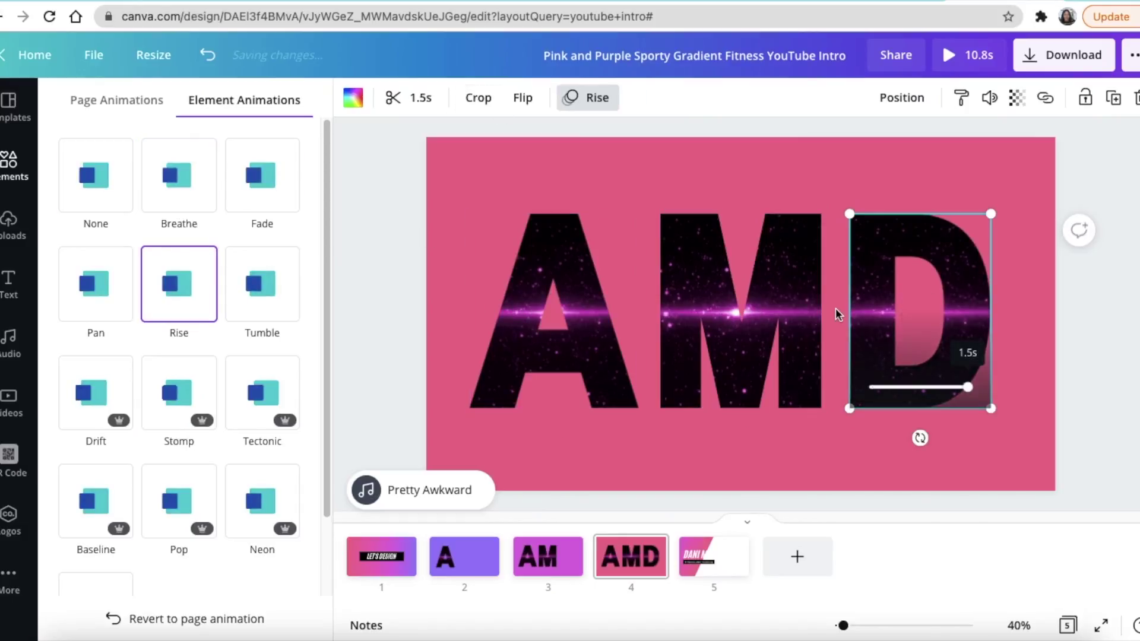
{"action": "left_click", "coordinate": [1073, 378]}
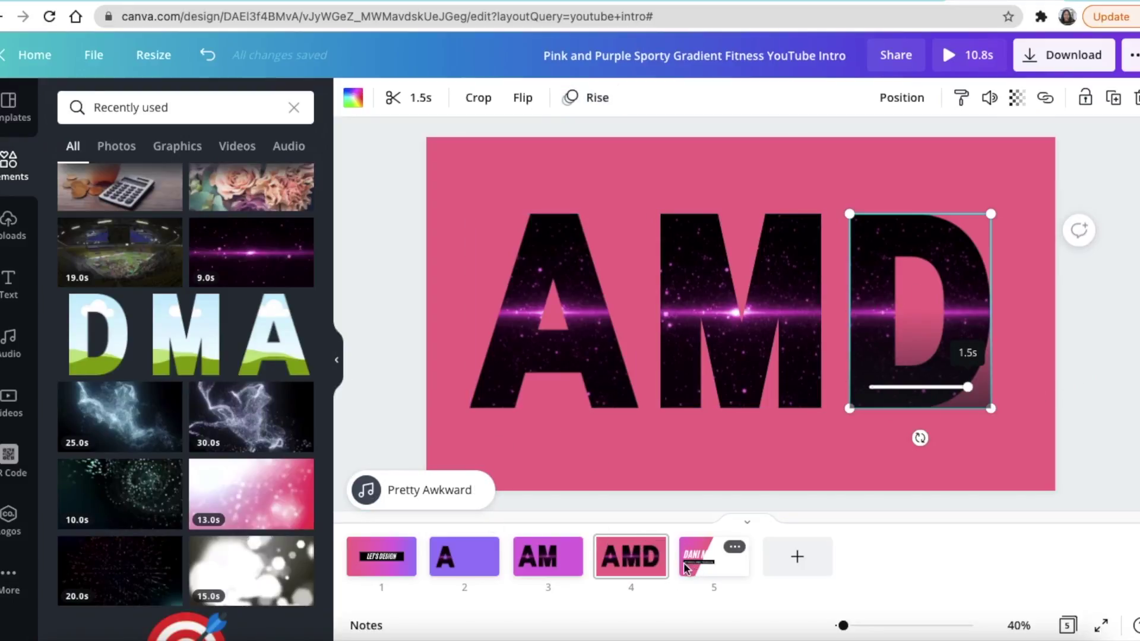
Rotate and resize the gradient shape on page 5 until it stands upright and covers the whole page
{"action": "left_click", "coordinate": [702, 561]}
{"action": "left_click", "coordinate": [550, 191]}
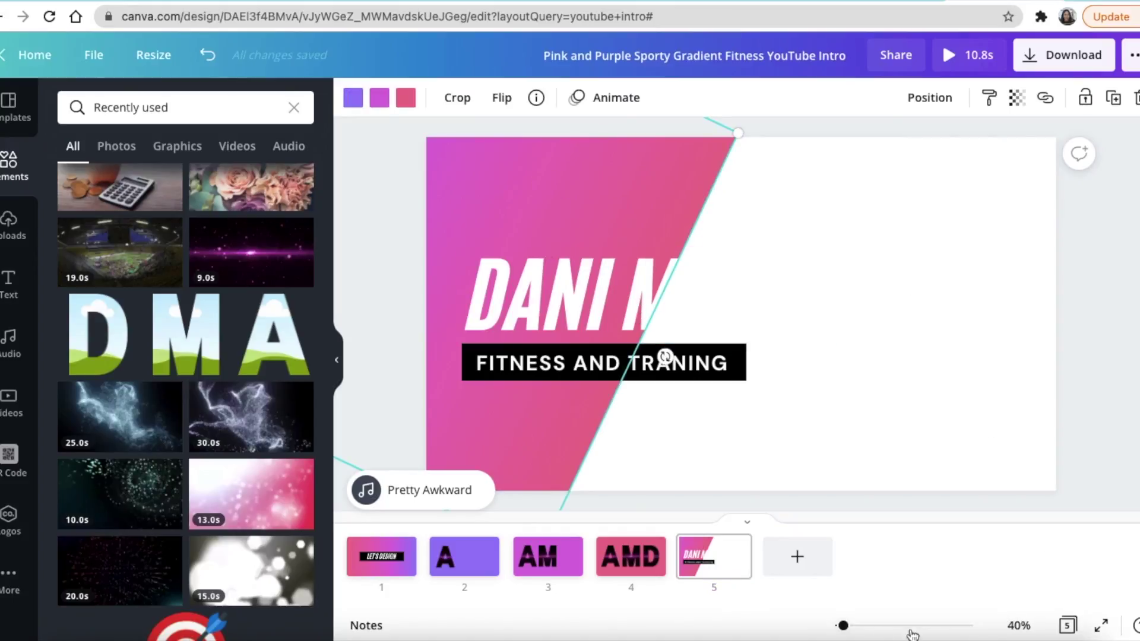
{"action": "left_click_drag", "start_coordinate": [843, 627], "coordinate": [839, 626]}
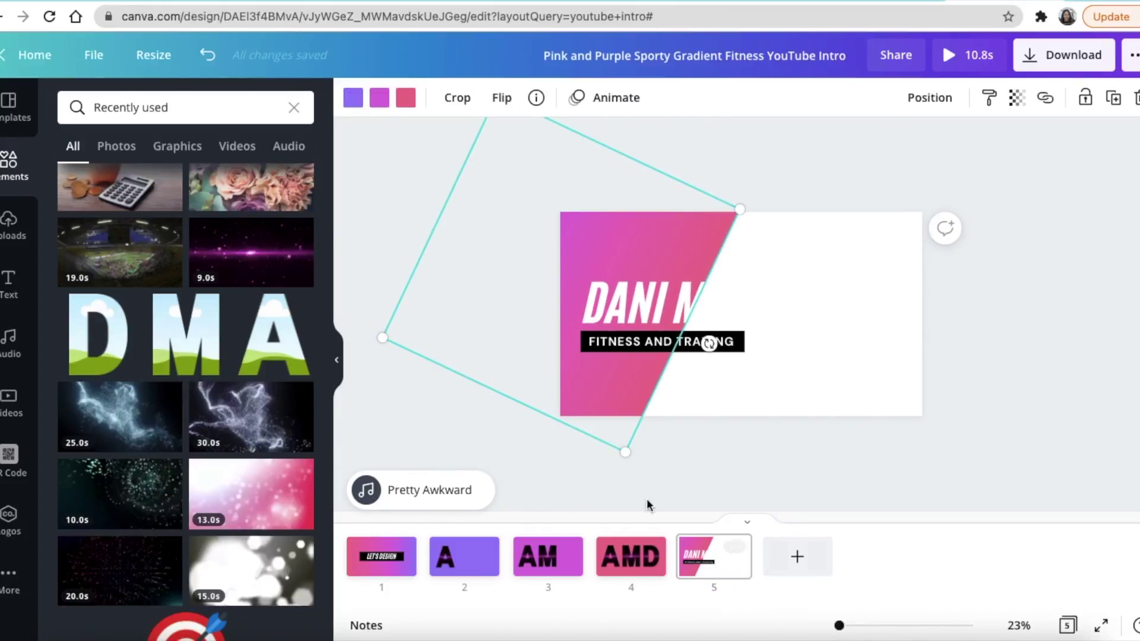
{"action": "left_click_drag", "start_coordinate": [472, 339], "coordinate": [542, 365]}
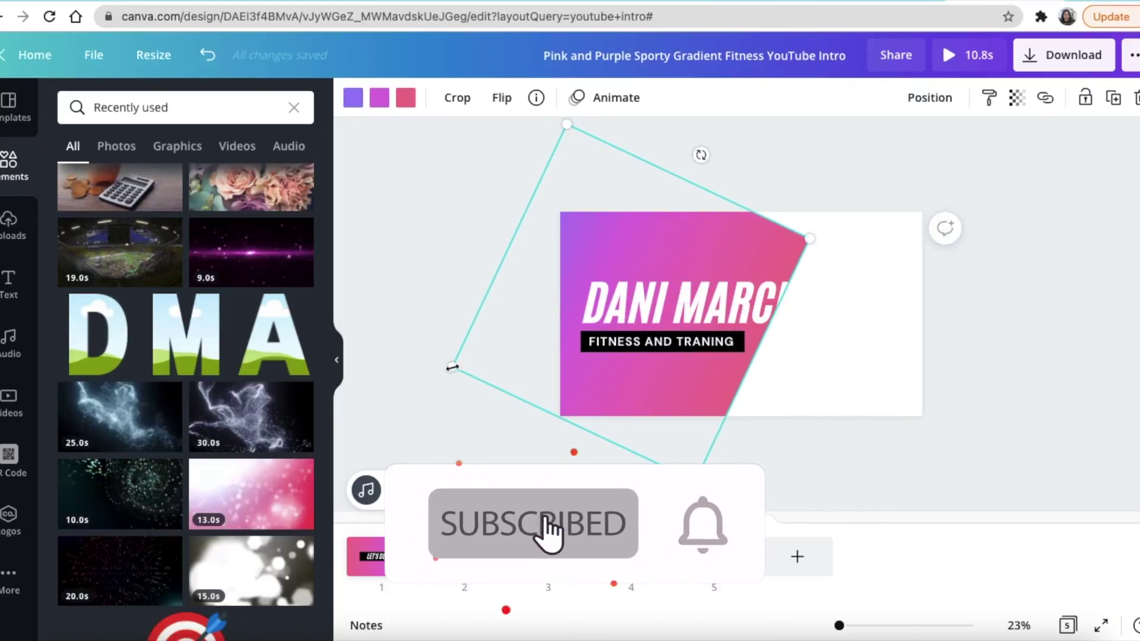
{"action": "left_click_drag", "start_coordinate": [452, 367], "coordinate": [491, 408]}
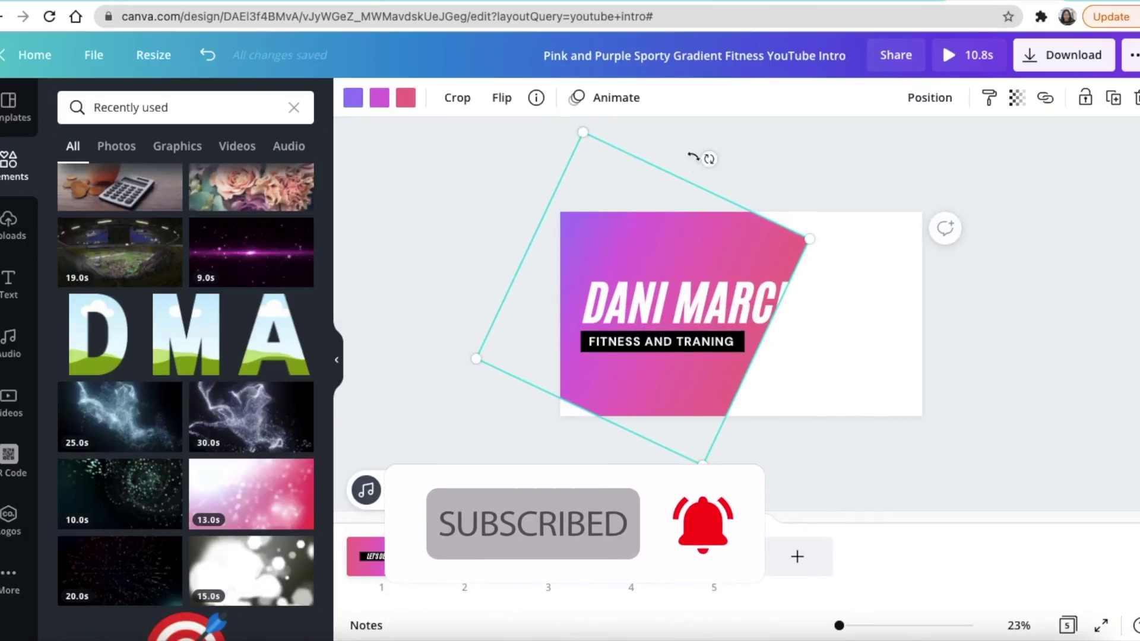
{"action": "left_click_drag", "start_coordinate": [706, 157], "coordinate": [636, 150]}
{"action": "mouse_move", "coordinate": [856, 172]}
{"action": "left_mouse_down"}
{"action": "mouse_move", "coordinate": [911, 206]}
{"action": "mouse_move", "coordinate": [879, 219]}
{"action": "mouse_move", "coordinate": [840, 184]}
{"action": "left_mouse_up"}
{"action": "left_click_drag", "start_coordinate": [921, 126], "coordinate": [936, 115]}
{"action": "left_click_drag", "start_coordinate": [812, 173], "coordinate": [810, 175]}
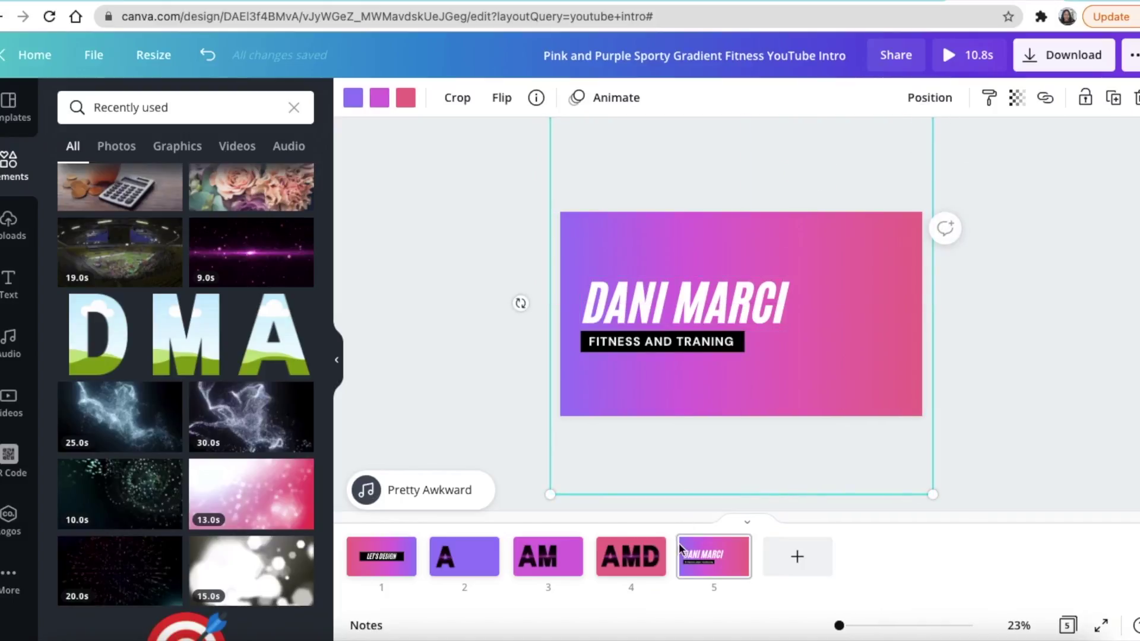
Move the FITNESS AND TRANING label to the lower centre of page 5 and delete the large name heading
{"action": "left_click_drag", "start_coordinate": [657, 340], "coordinate": [740, 382]}
{"action": "left_click", "coordinate": [699, 323]}
{"action": "key", "text": "Delete"}
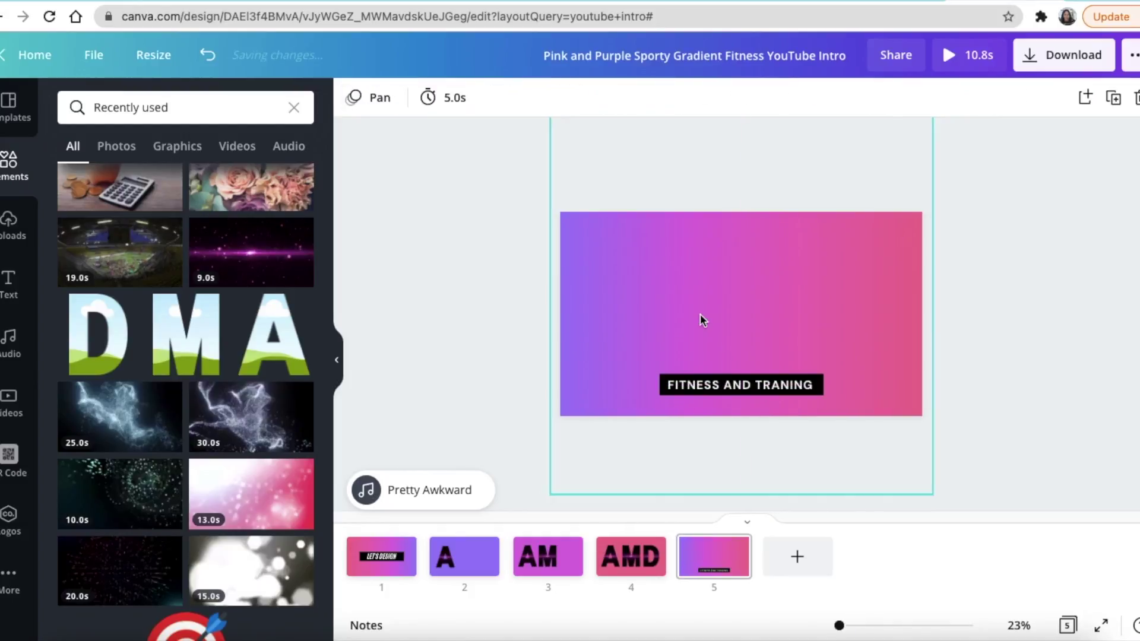
Copy the letters A, M and D from page 4 onto page 5 and scale them down, centred above the label
{"action": "left_click", "coordinate": [606, 567]}
{"action": "left_click_drag", "start_coordinate": [514, 235], "coordinate": [912, 397]}
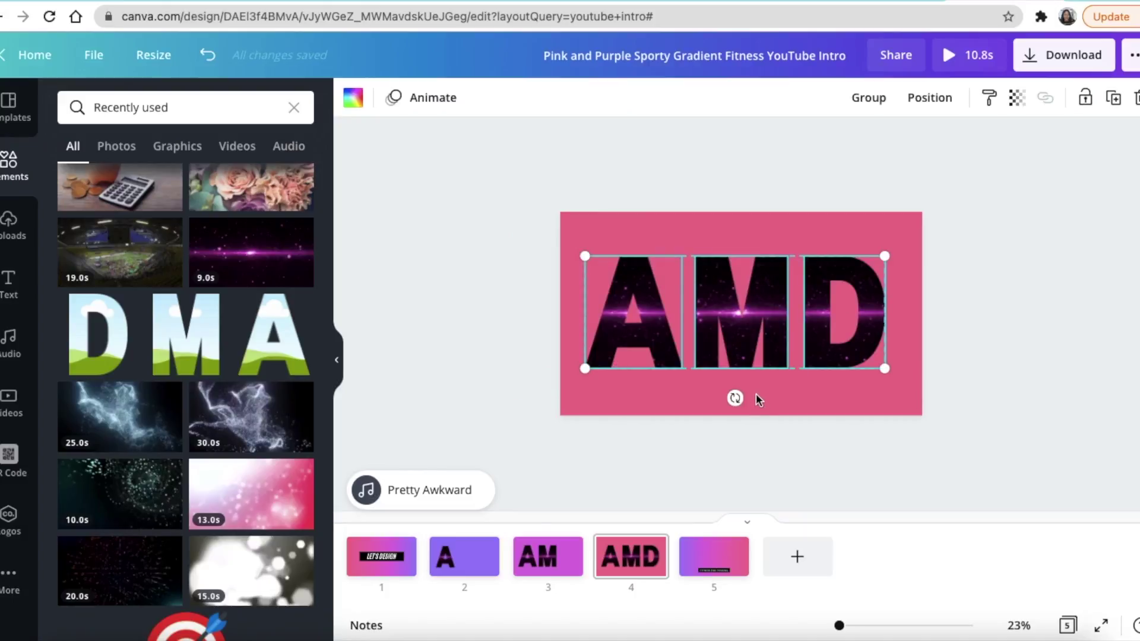
{"action": "left_click", "coordinate": [706, 555]}
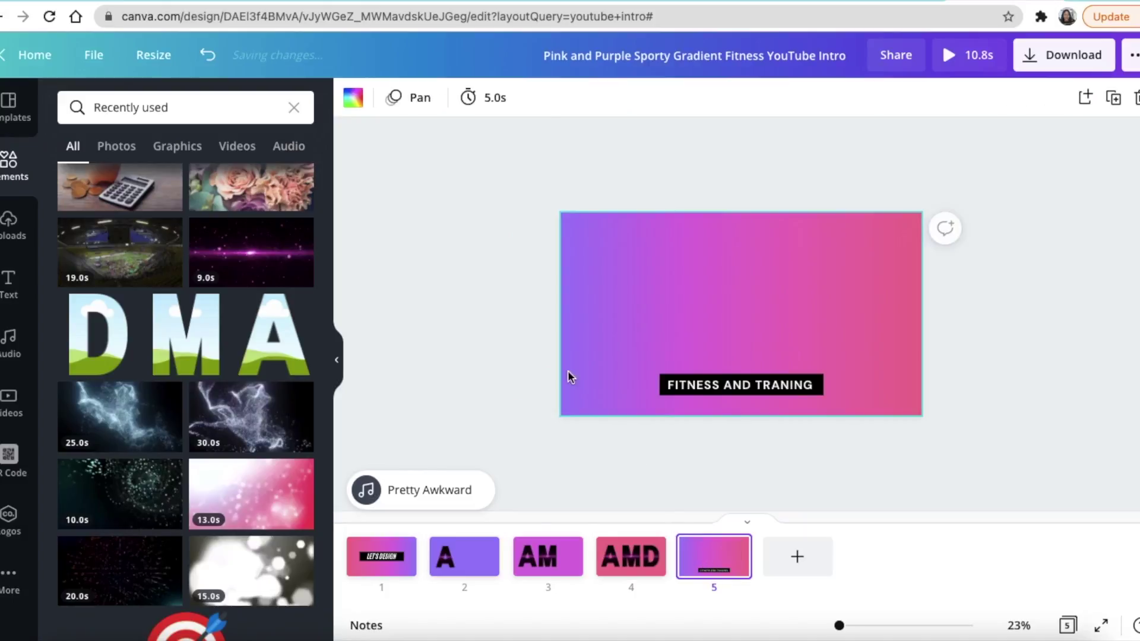
{"action": "key", "text": "ctrl+v"}
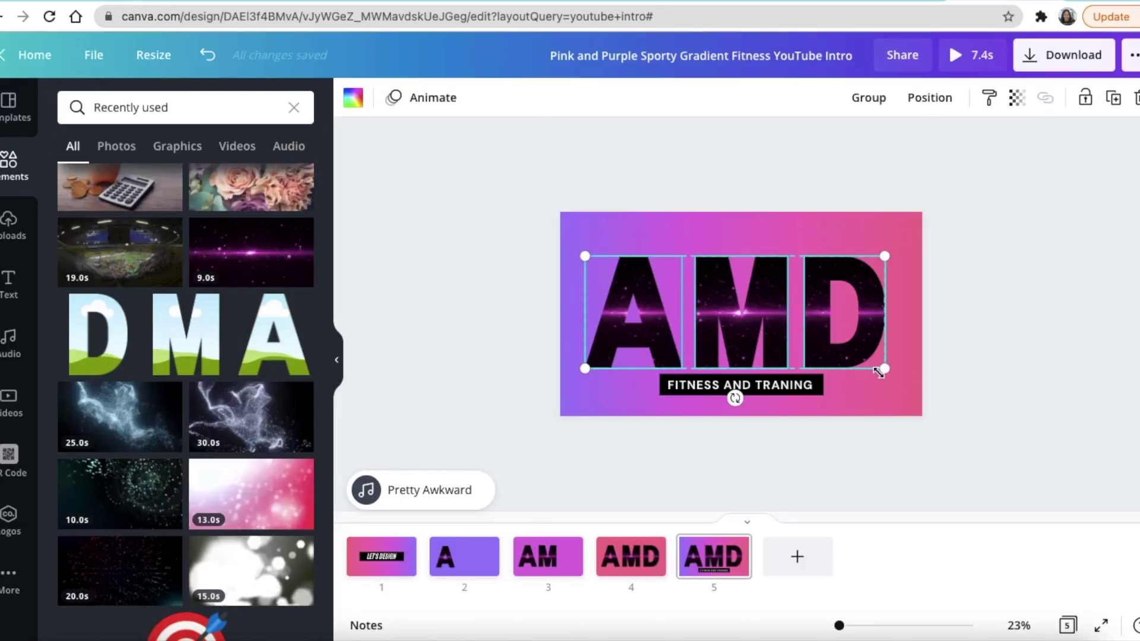
{"action": "left_click_drag", "start_coordinate": [884, 369], "coordinate": [790, 304]}
{"action": "left_click_drag", "start_coordinate": [769, 387], "coordinate": [775, 387]}
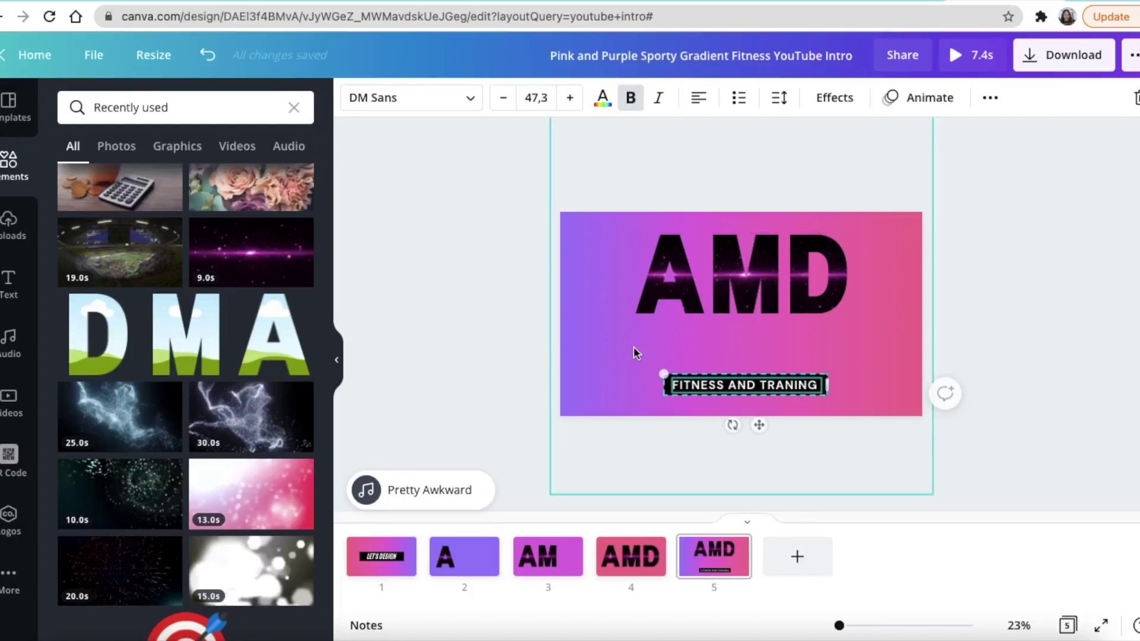
{"action": "left_click", "coordinate": [521, 320]}
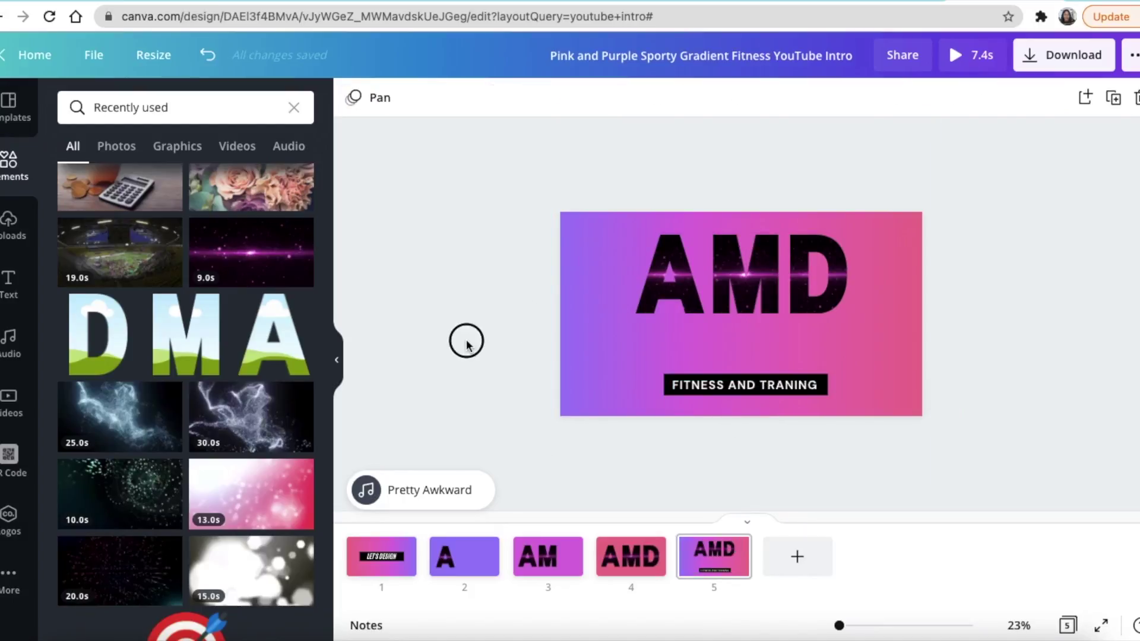
Add a heading between the AMD letters and the black label on page 5, enlarged to font size 80,4
{"action": "left_click", "coordinate": [7, 303]}
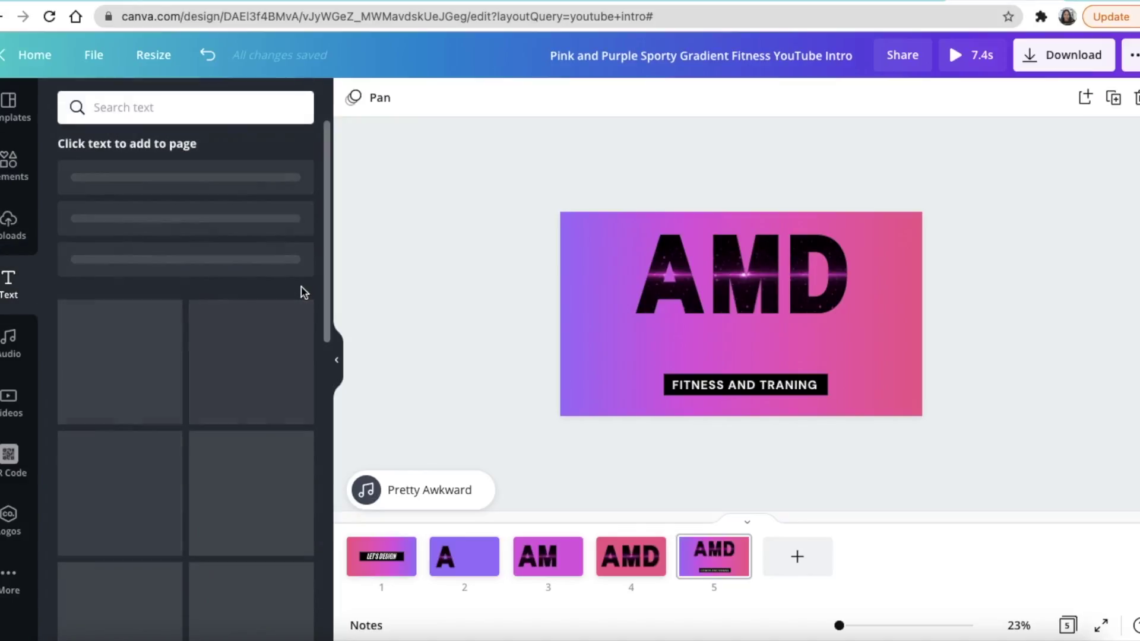
{"action": "left_click", "coordinate": [151, 202]}
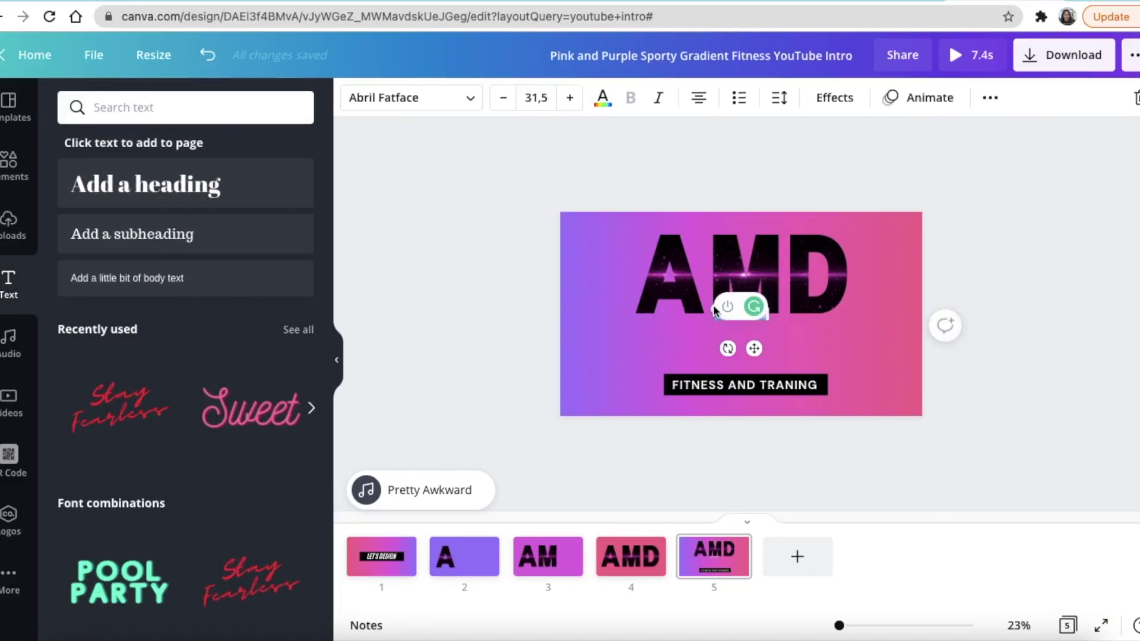
{"action": "left_click_drag", "start_coordinate": [691, 295], "coordinate": [650, 273]}
{"action": "left_click_drag", "start_coordinate": [736, 359], "coordinate": [762, 379]}
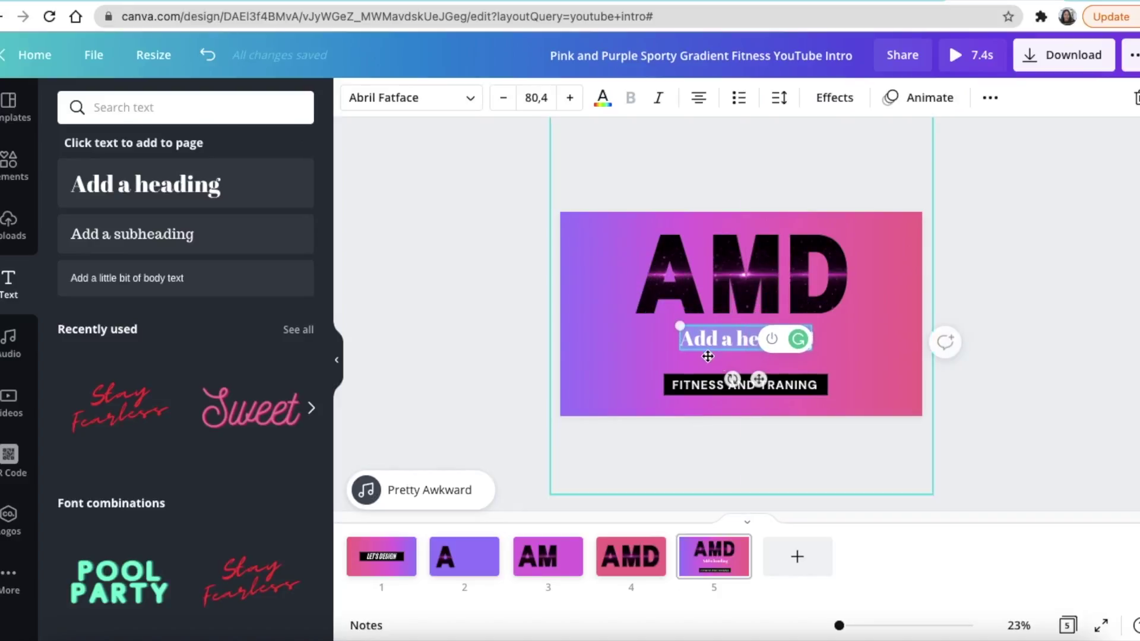
Set the new heading's font on page 5 to Gagalin
{"action": "left_click", "coordinate": [464, 107]}
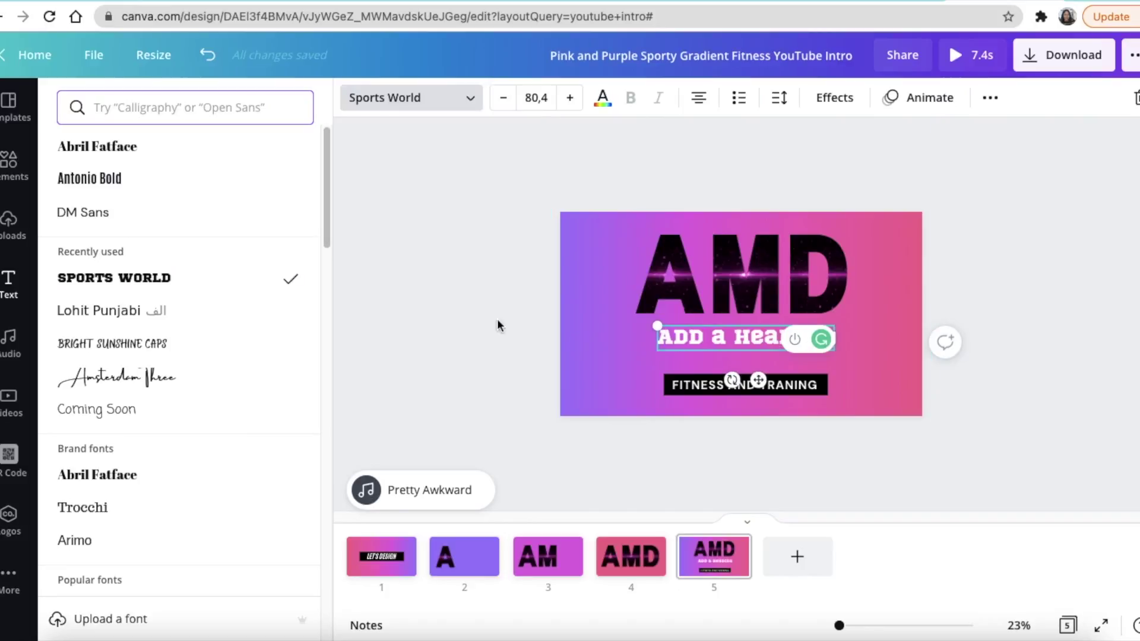
{"action": "scroll", "coordinate": [175, 291], "scroll_direction": "down", "scroll_amount": 2}
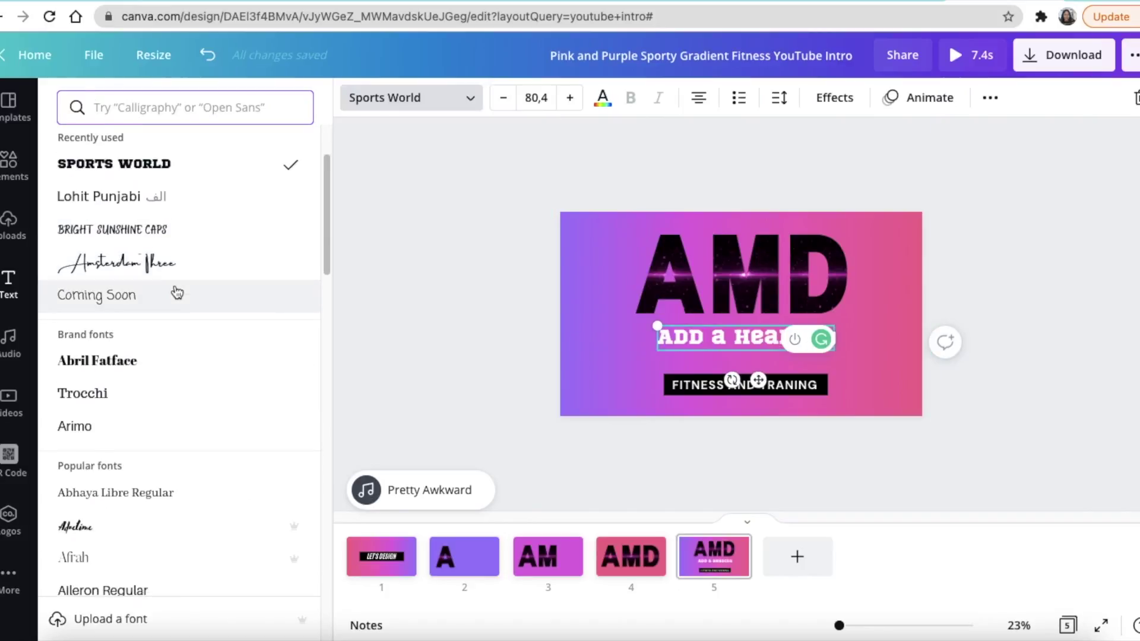
{"action": "scroll", "coordinate": [177, 293], "scroll_direction": "down", "scroll_amount": 1}
{"action": "scroll", "coordinate": [177, 293], "scroll_direction": "up", "scroll_amount": 3}
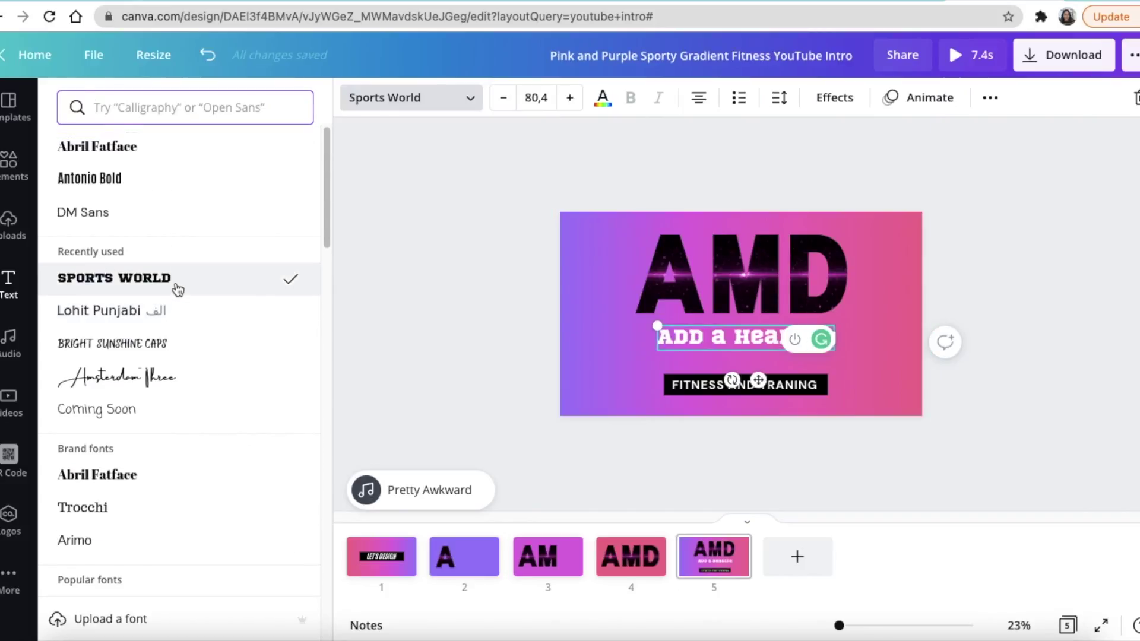
{"action": "scroll", "coordinate": [176, 290], "scroll_direction": "down", "scroll_amount": 8}
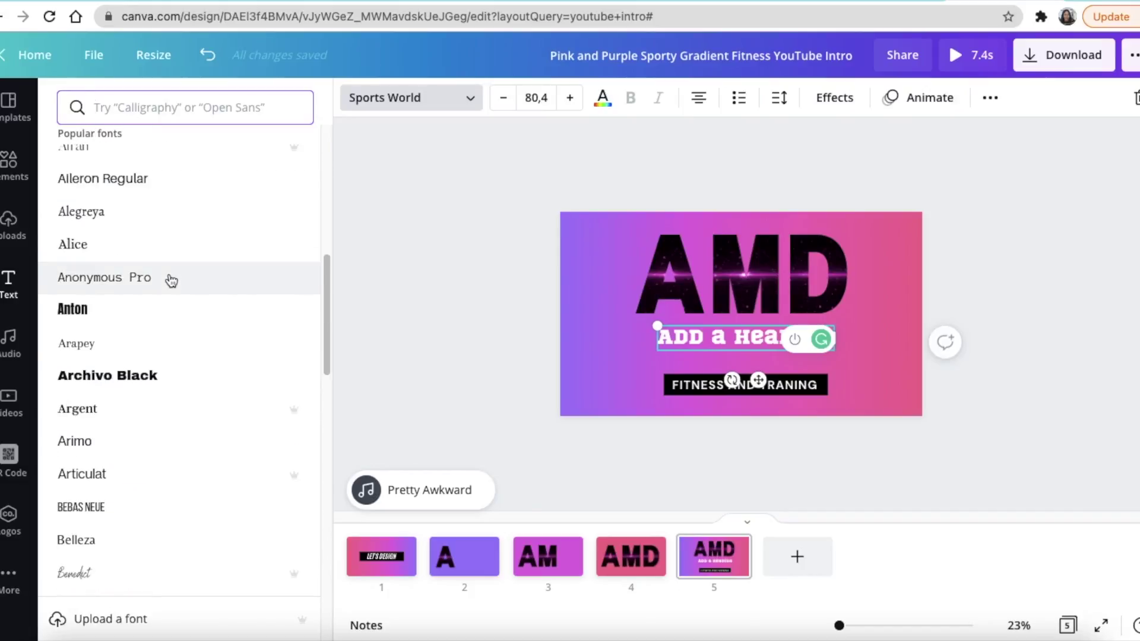
{"action": "scroll", "coordinate": [171, 284], "scroll_direction": "down", "scroll_amount": 10}
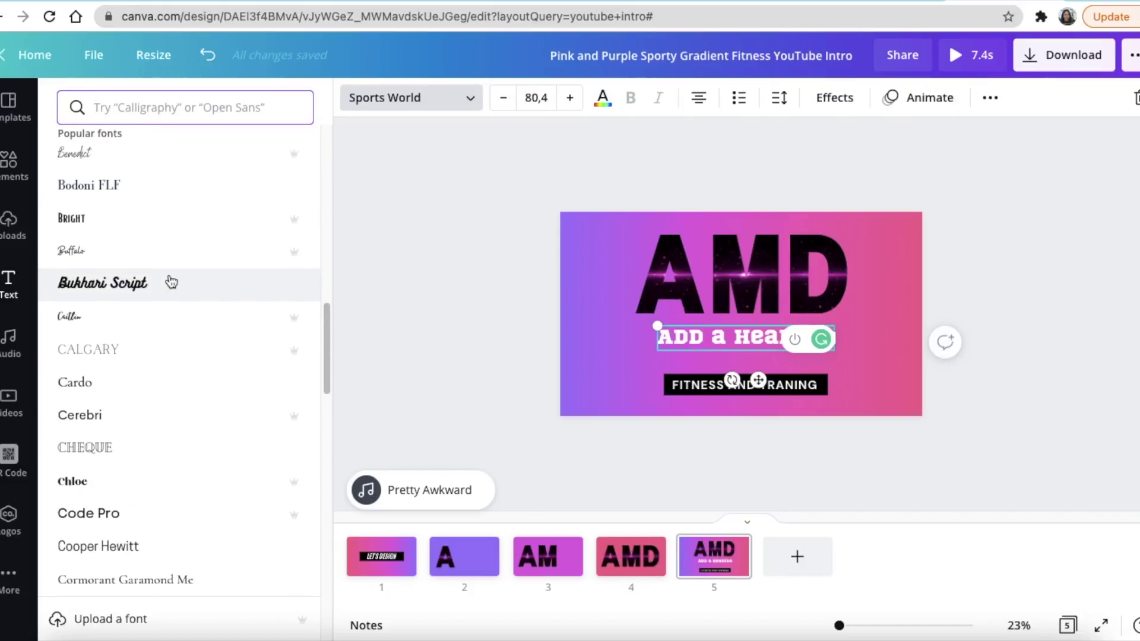
{"action": "scroll", "coordinate": [171, 282], "scroll_direction": "down", "scroll_amount": 3}
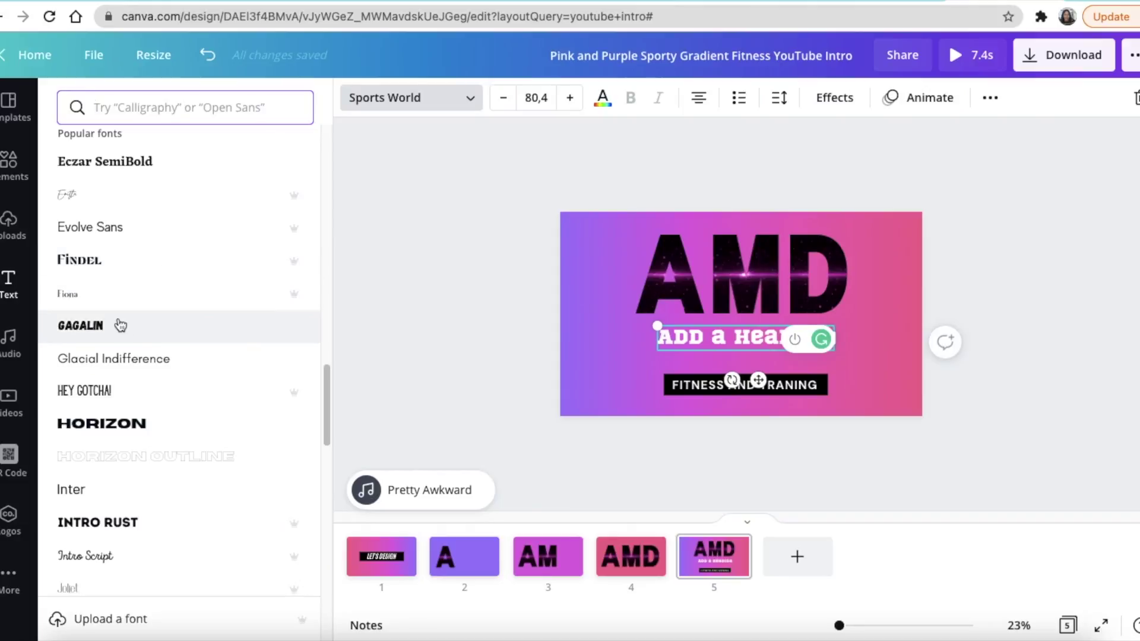
{"action": "left_click", "coordinate": [119, 325]}
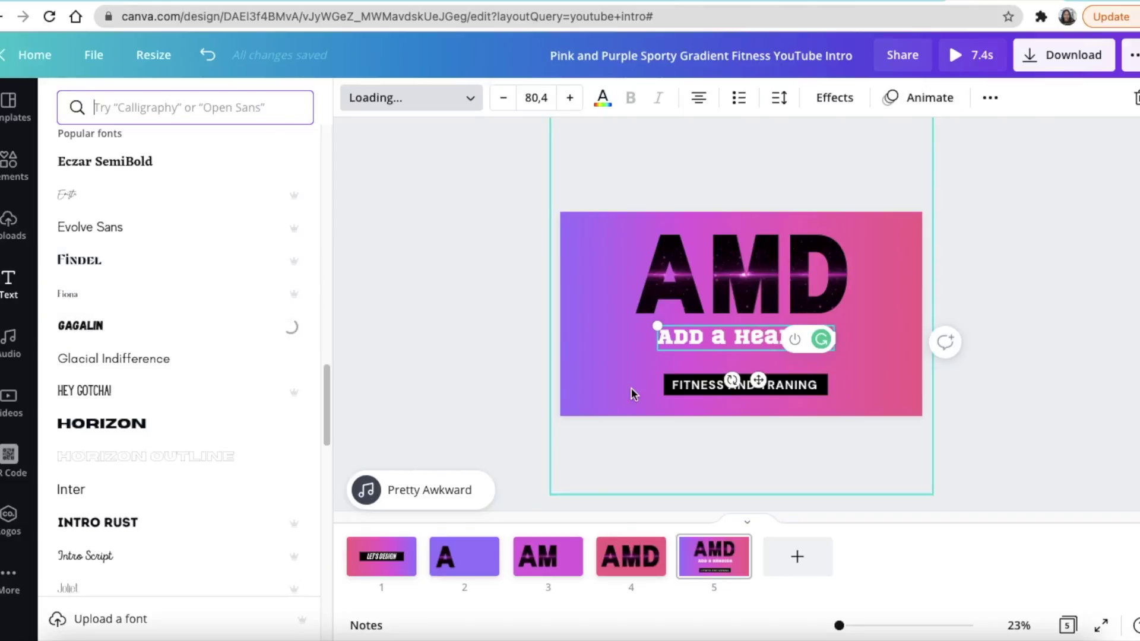
{"action": "double_click", "coordinate": [726, 339]}
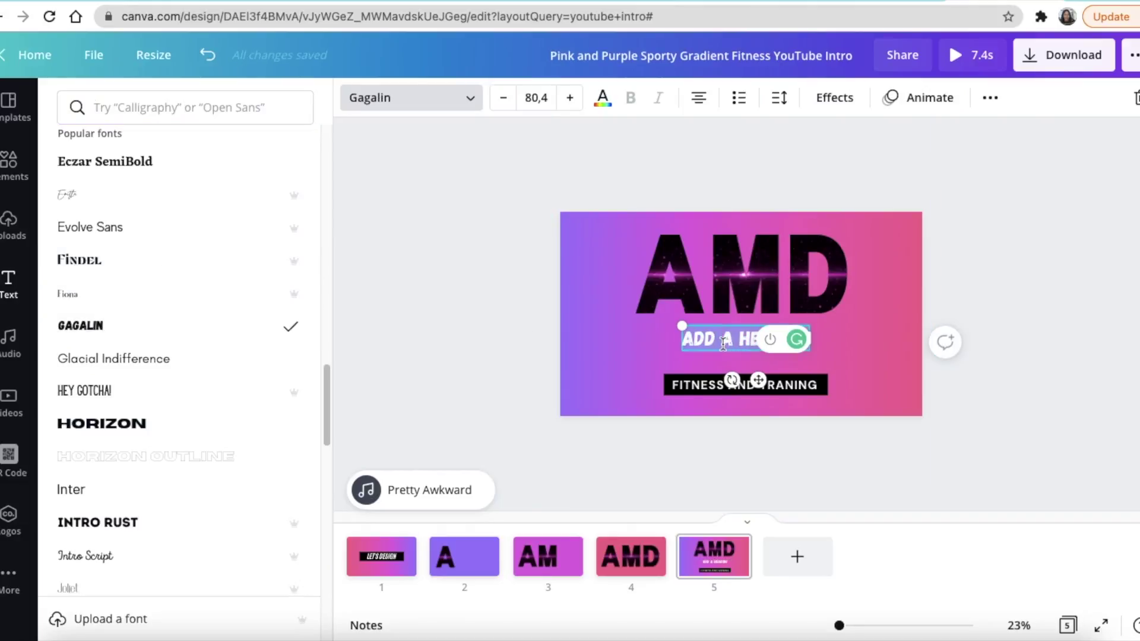
{"action": "type", "text": "@AF"}
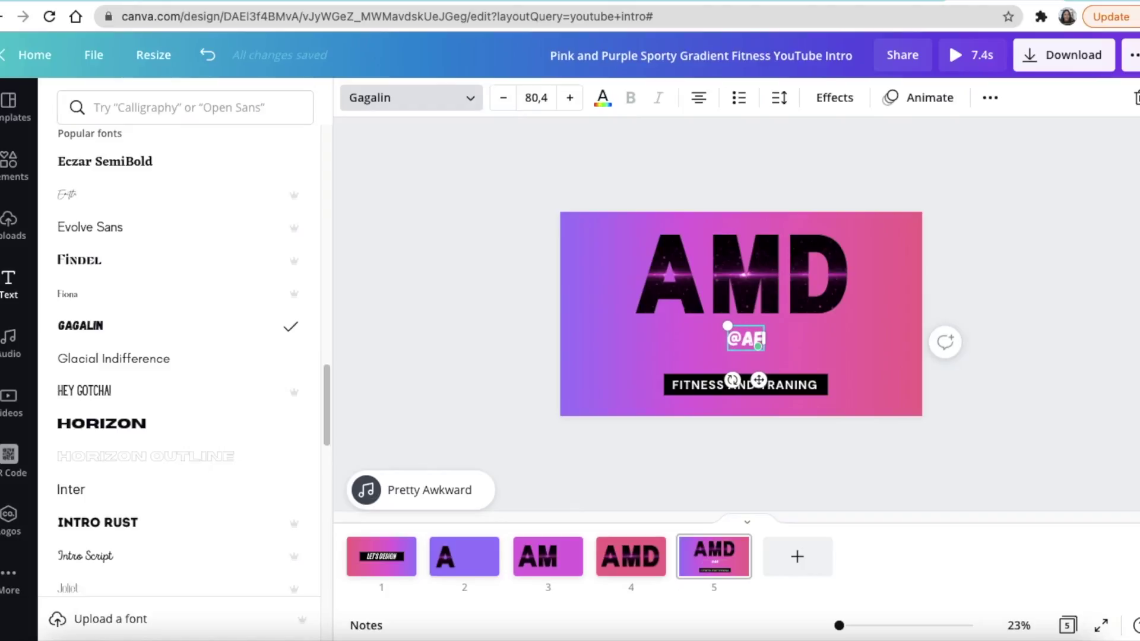
{"action": "type", "text": "RICAN"}
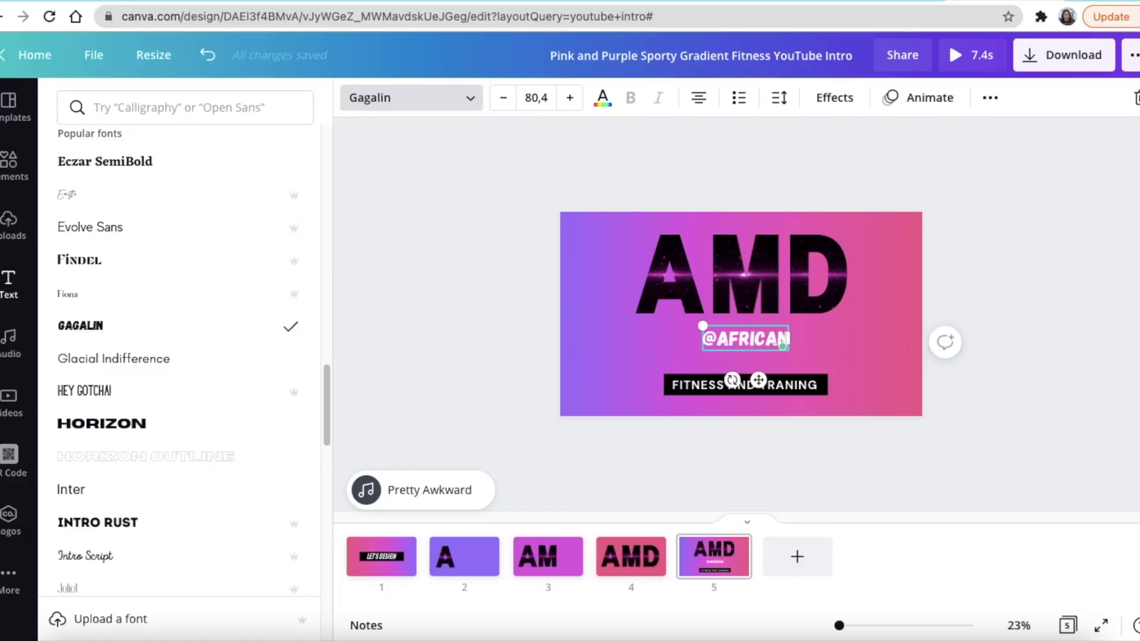
{"action": "type", "text": "MDESIGN"}
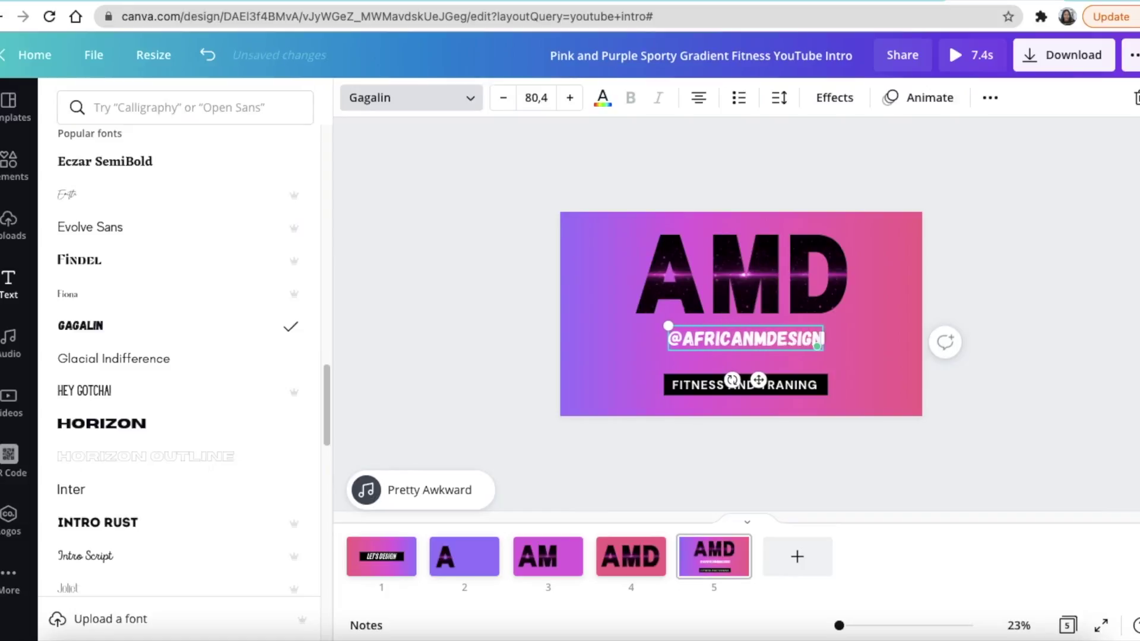
{"action": "key", "text": "Escape"}
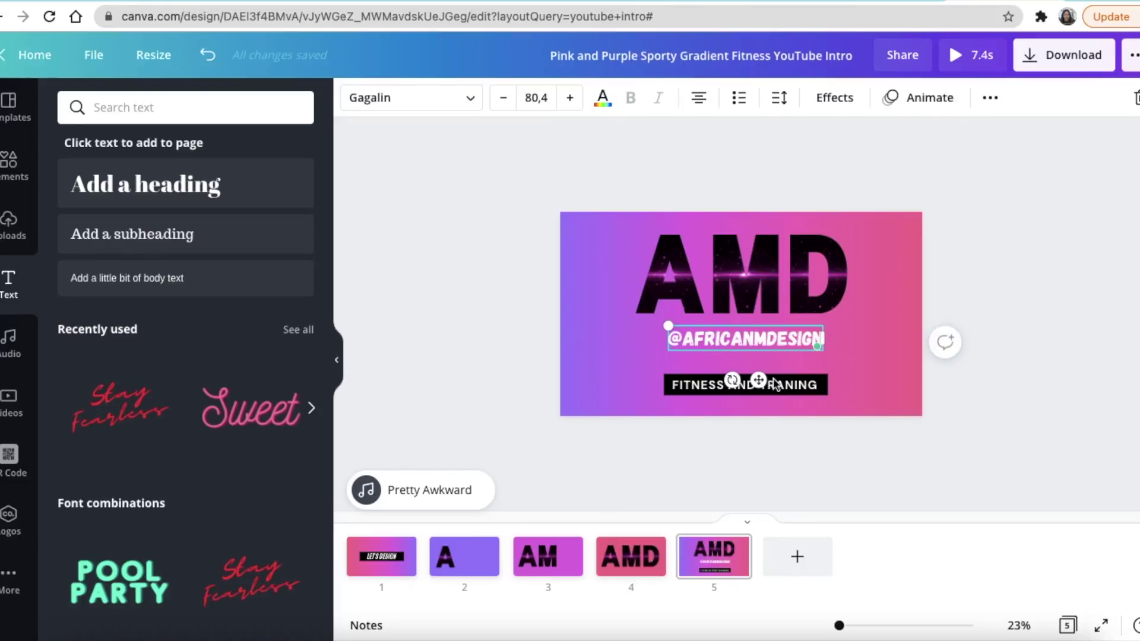
{"action": "left_click", "coordinate": [725, 341]}
{"action": "left_click", "coordinate": [921, 98]}
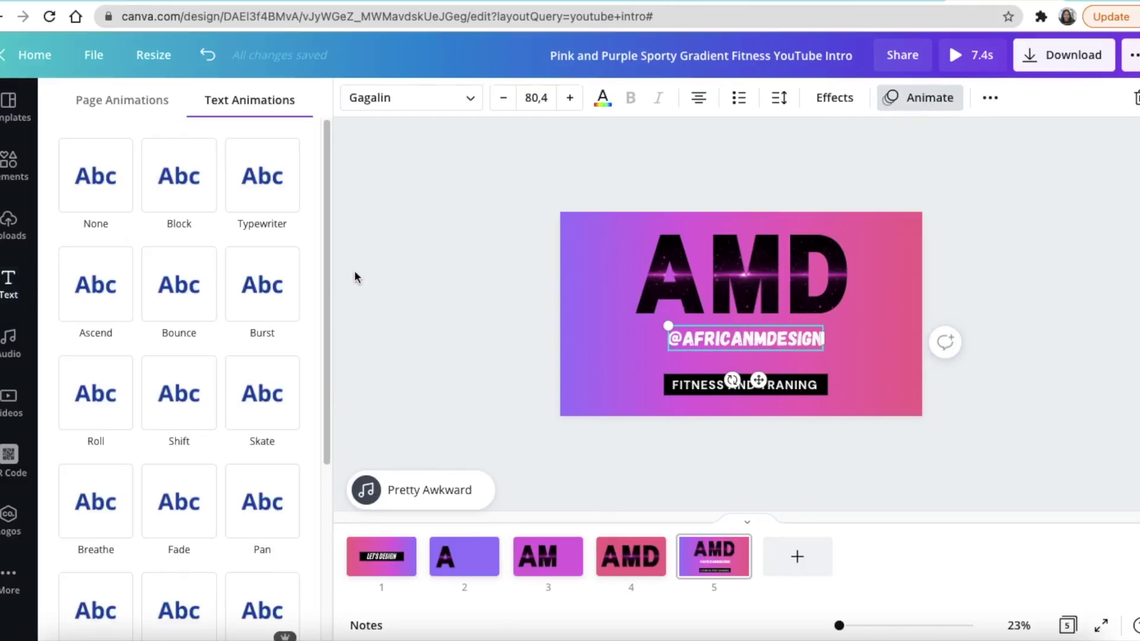
{"action": "left_click", "coordinate": [276, 300]}
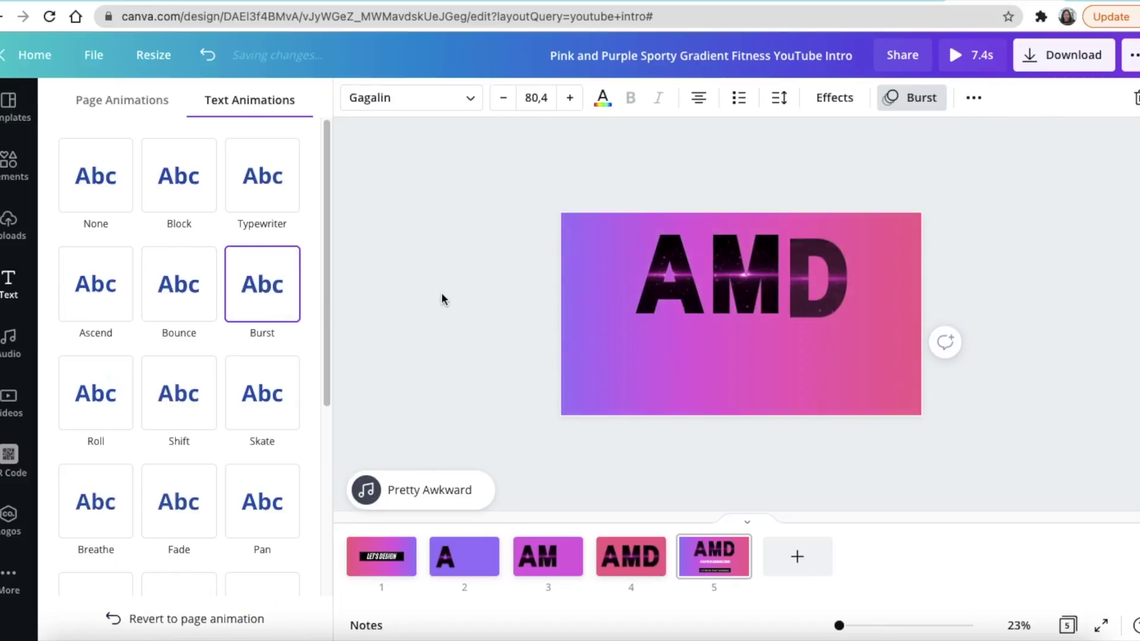
{"action": "left_click", "coordinate": [441, 294]}
{"action": "left_click", "coordinate": [693, 291]}
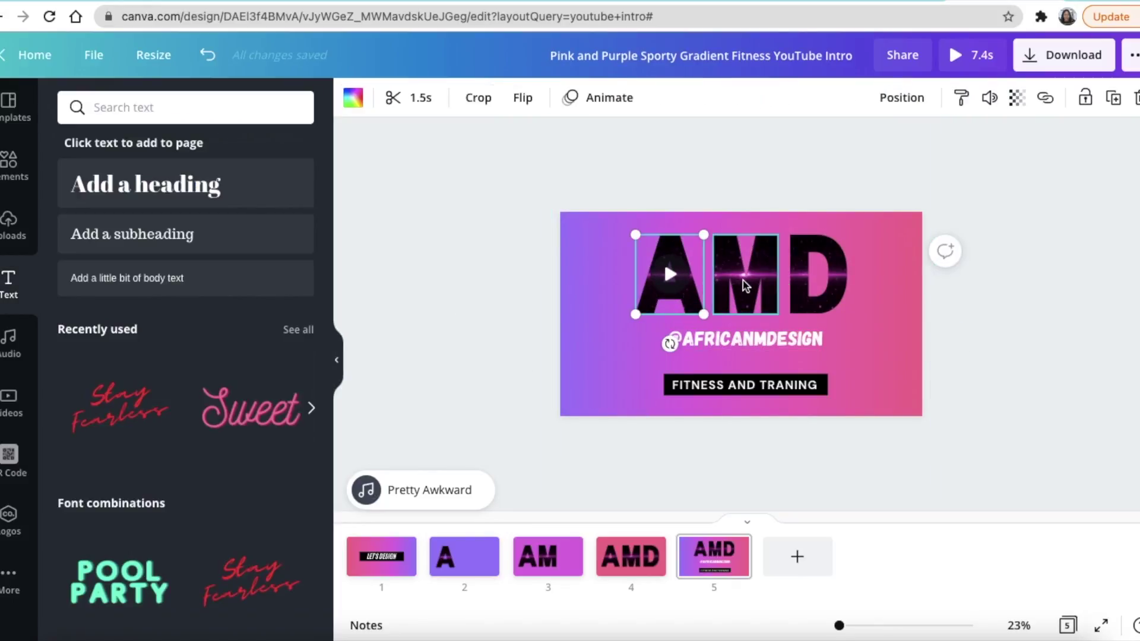
{"action": "left_click", "coordinate": [745, 289]}
{"action": "left_click", "coordinate": [795, 283]}
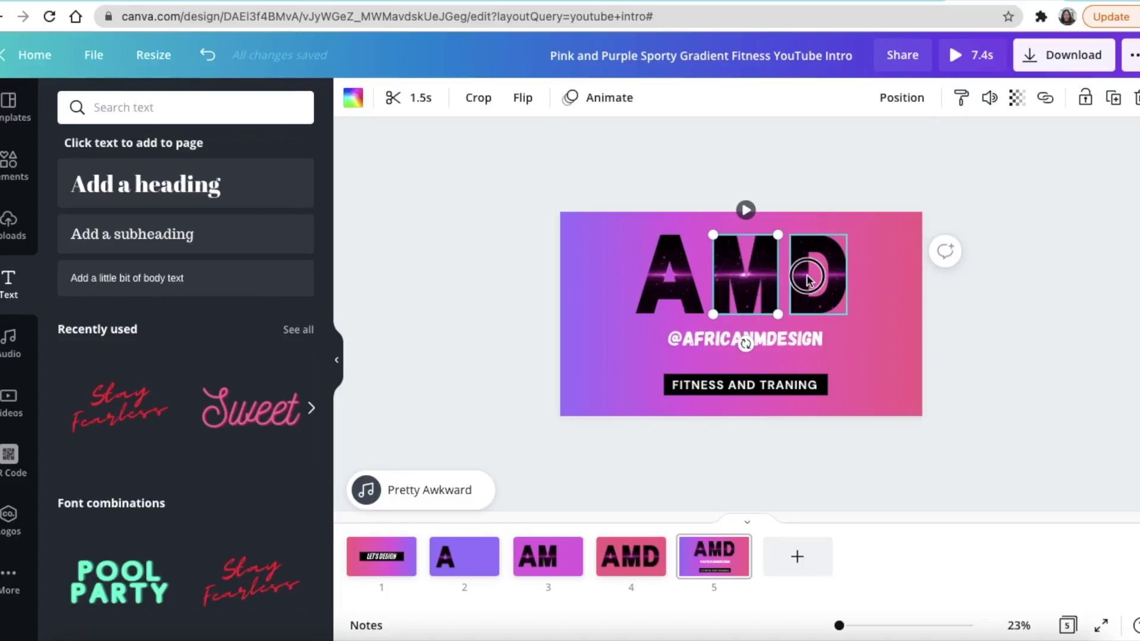
{"action": "left_click", "coordinate": [505, 269]}
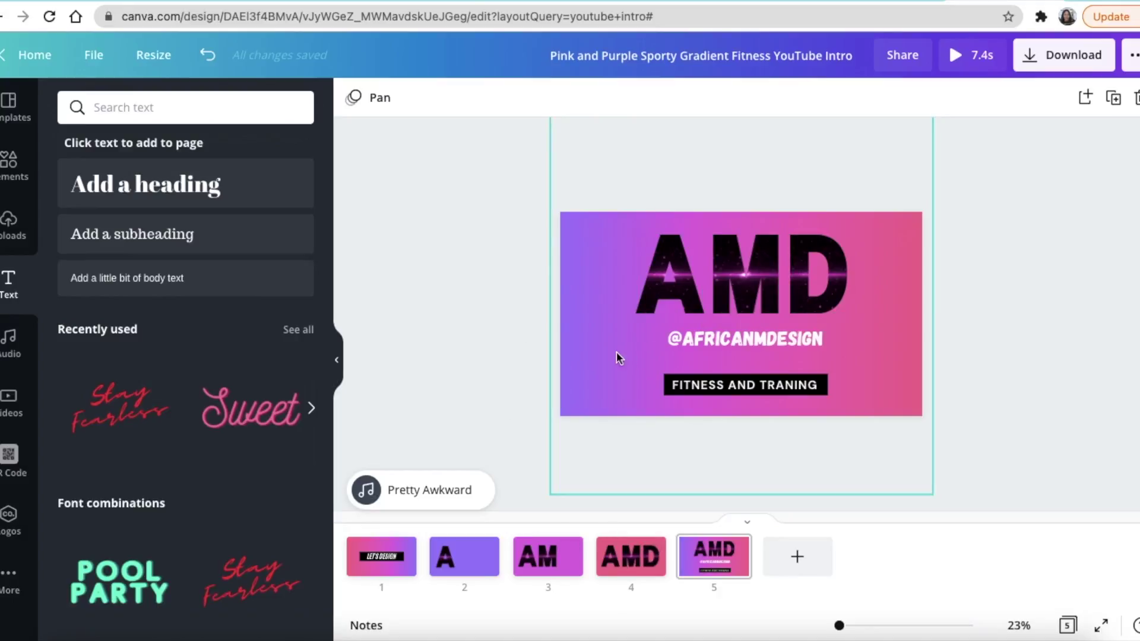
Move the black label on page 5 slightly up and change its text to DESIGN WITH CANVA
{"action": "left_click_drag", "start_coordinate": [726, 386], "coordinate": [730, 380]}
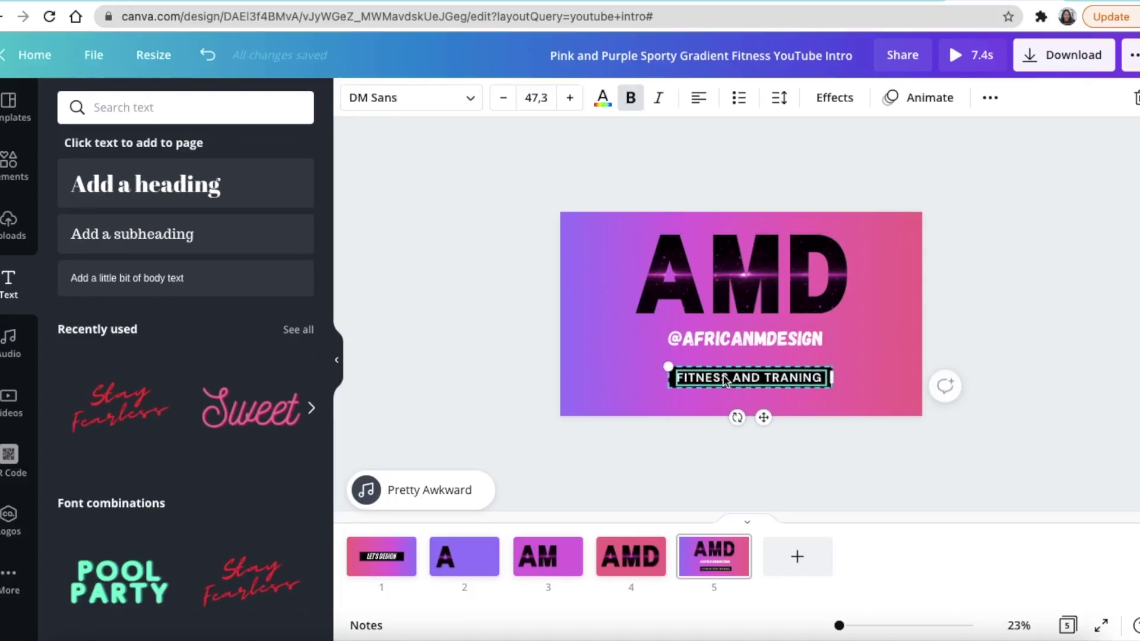
{"action": "left_click", "coordinate": [510, 265]}
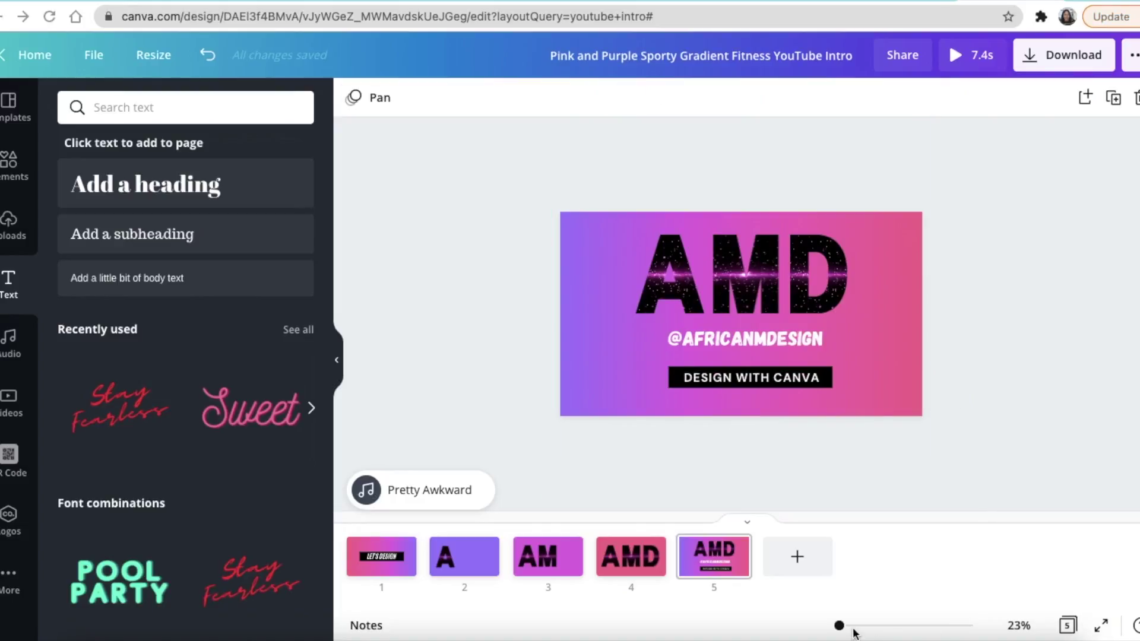
Play the full preview of the intro video through to the closing page, and return to the editor
{"action": "mouse_move", "coordinate": [845, 628]}
{"action": "left_mouse_down"}
{"action": "mouse_move", "coordinate": [856, 622]}
{"action": "mouse_move", "coordinate": [845, 622]}
{"action": "left_mouse_up"}
{"action": "left_click", "coordinate": [957, 56]}
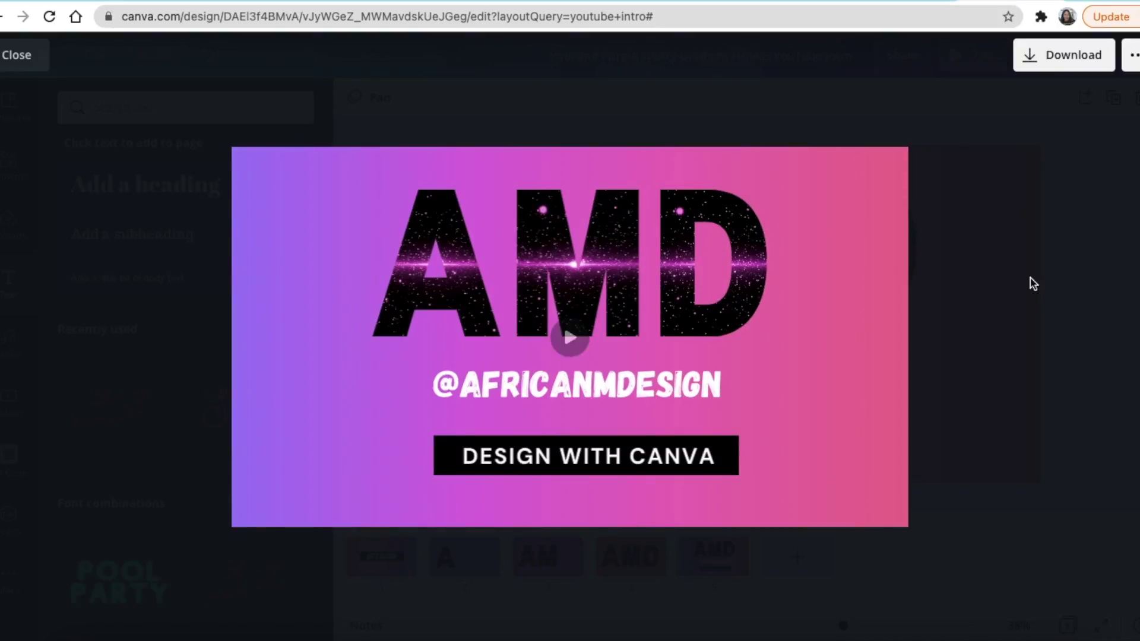
{"action": "left_click", "coordinate": [34, 70]}
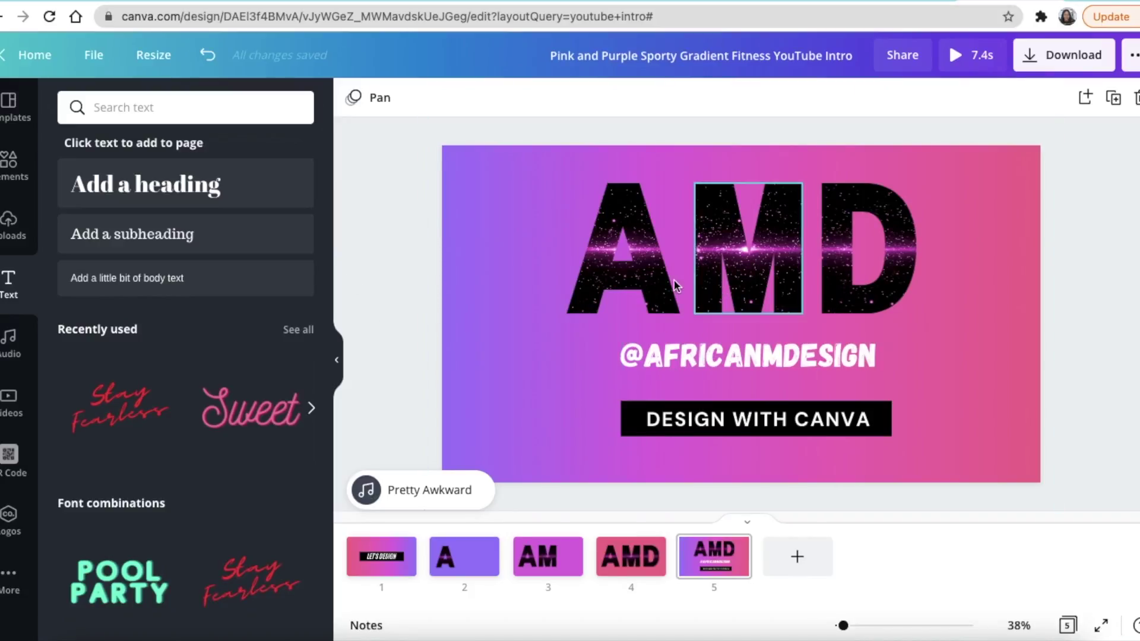
Extend the video clips inside the letters A, M and D on page 5 to 3.0 seconds each
{"action": "left_click", "coordinate": [640, 263]}
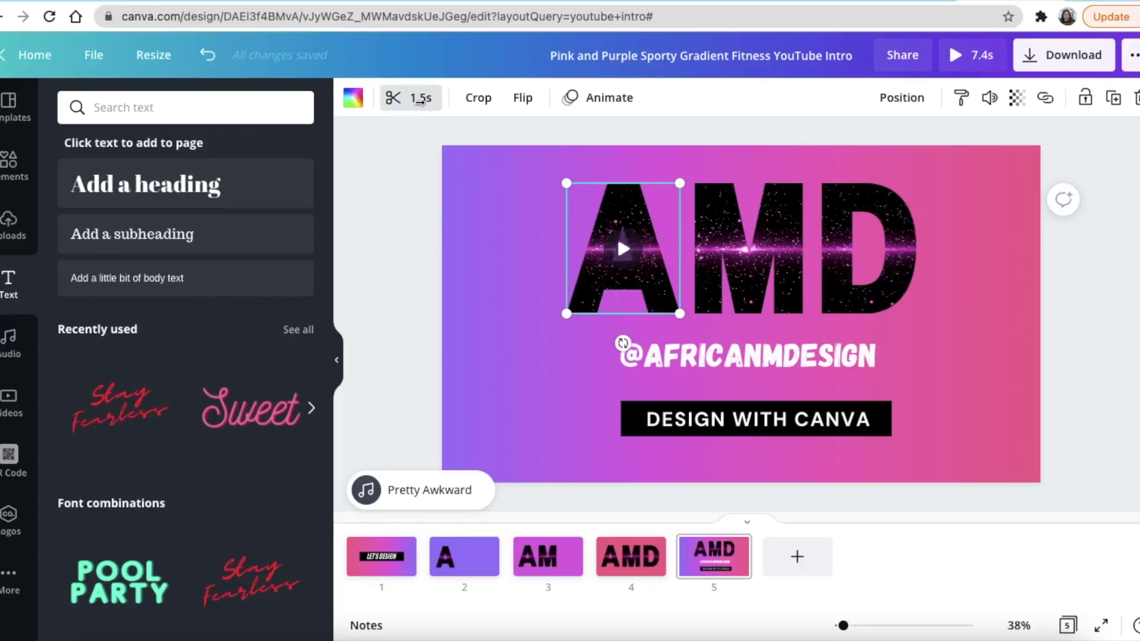
{"action": "left_click", "coordinate": [395, 97]}
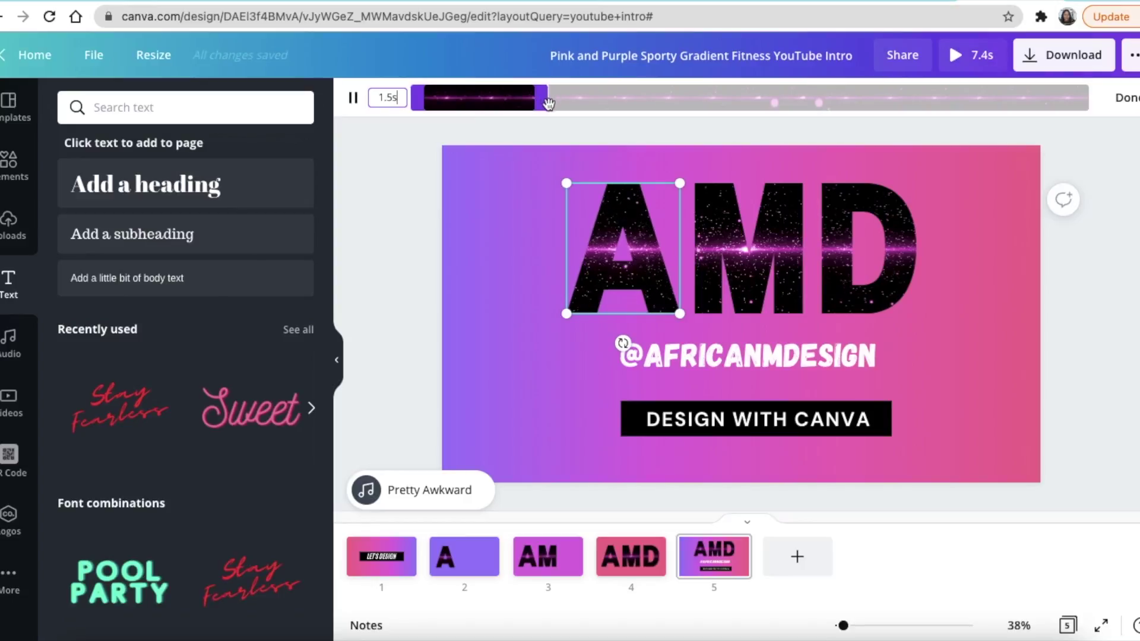
{"action": "left_click_drag", "start_coordinate": [544, 100], "coordinate": [645, 99]}
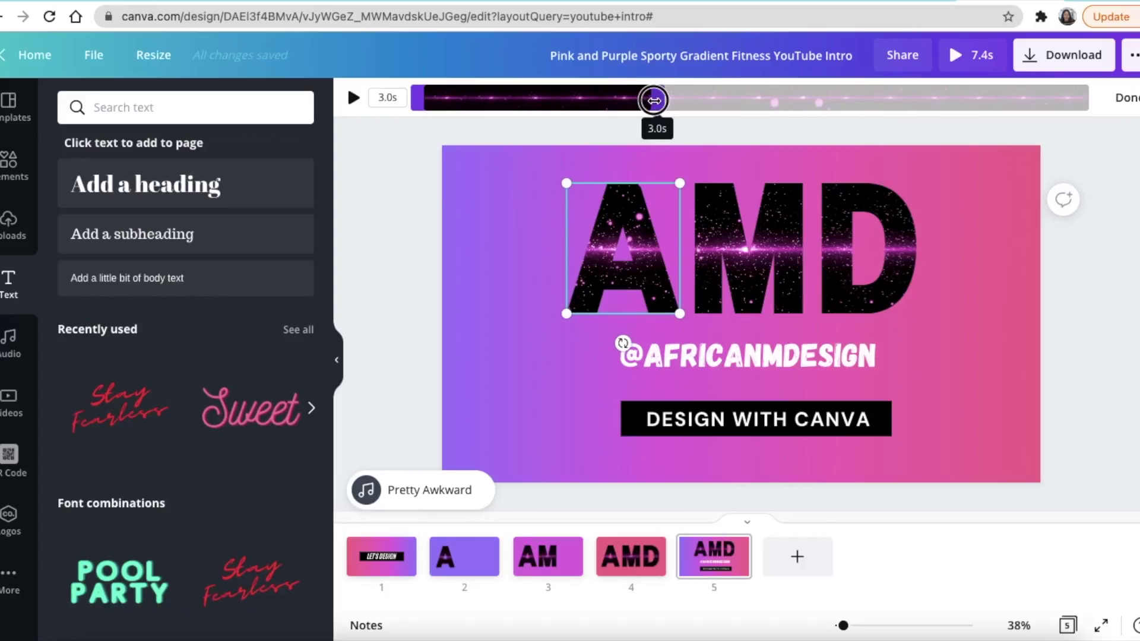
{"action": "left_click", "coordinate": [733, 241]}
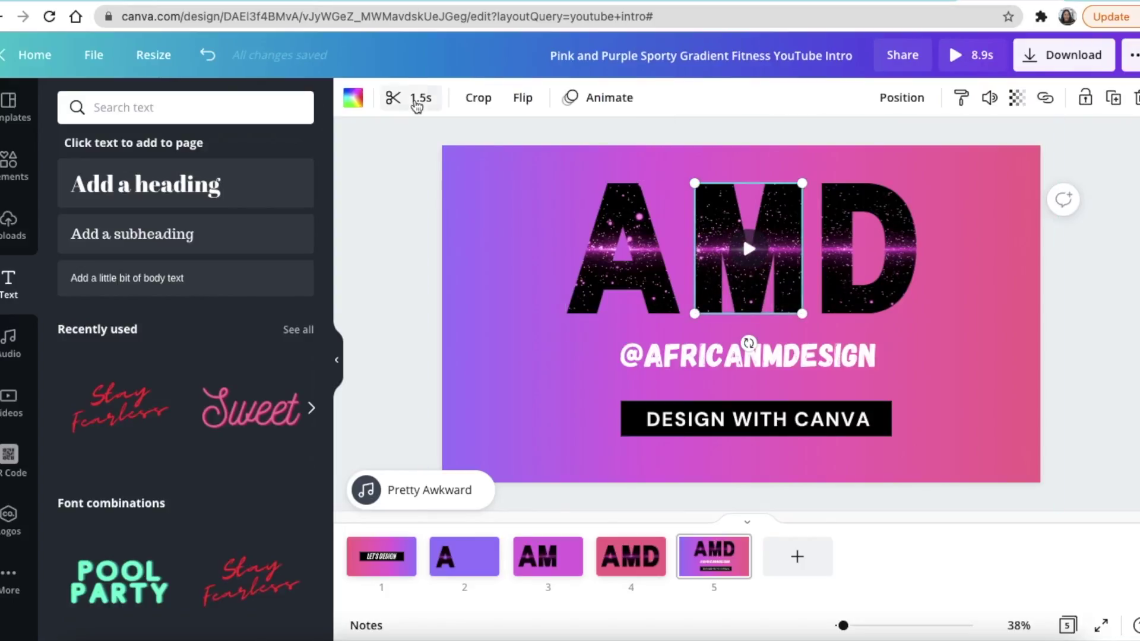
{"action": "left_click", "coordinate": [417, 98]}
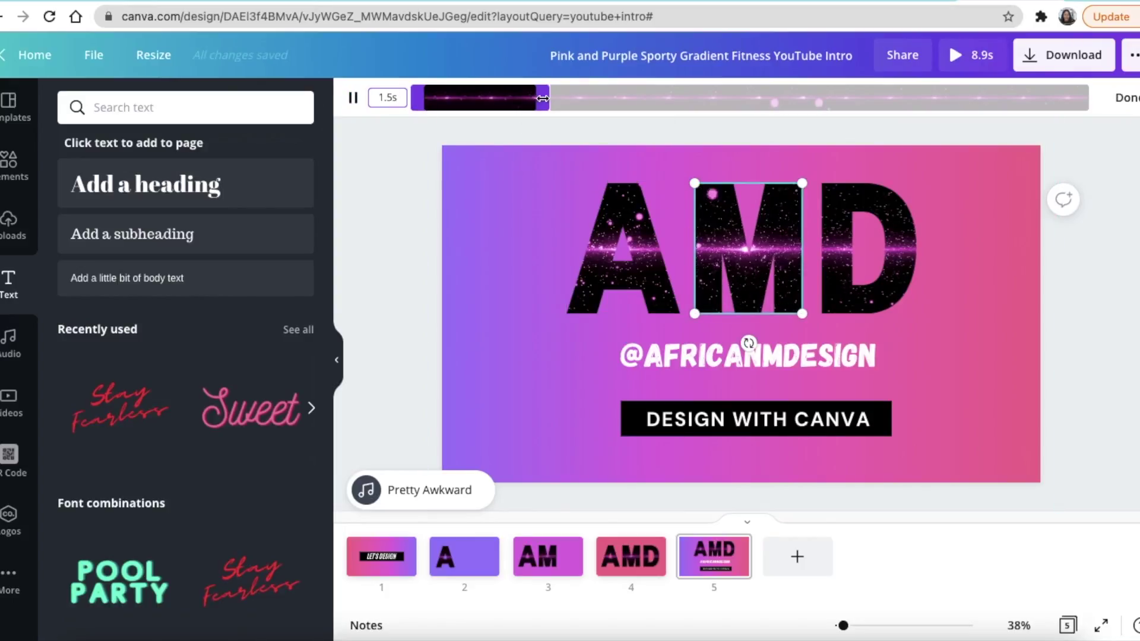
{"action": "left_click_drag", "start_coordinate": [549, 100], "coordinate": [653, 99]}
{"action": "left_click", "coordinate": [840, 224]}
{"action": "left_click", "coordinate": [527, 136]}
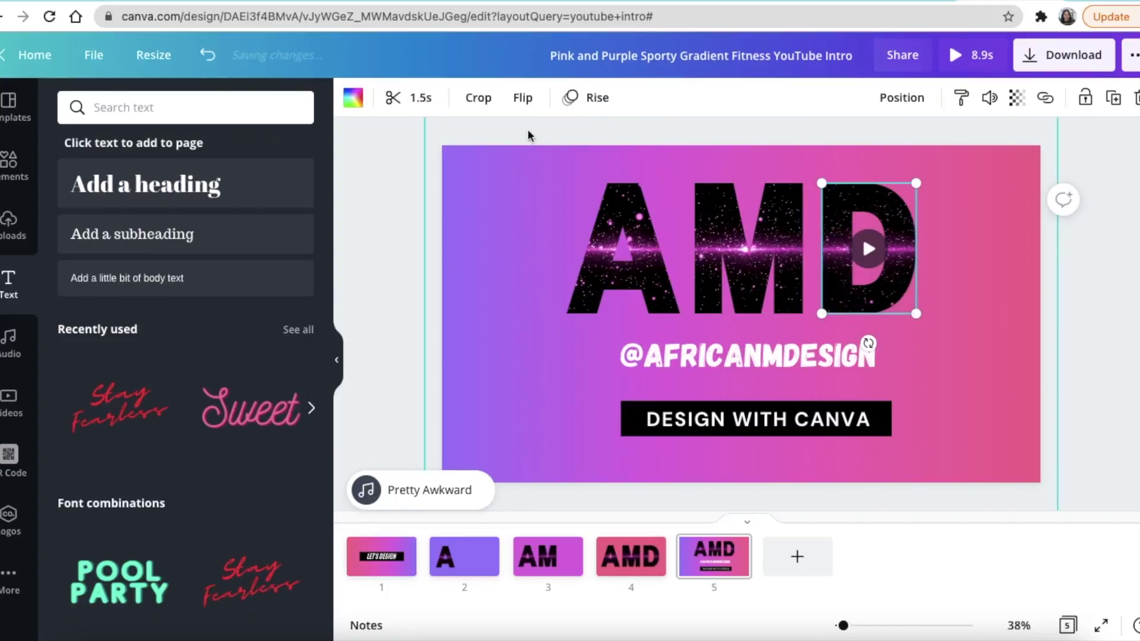
{"action": "left_click", "coordinate": [409, 97]}
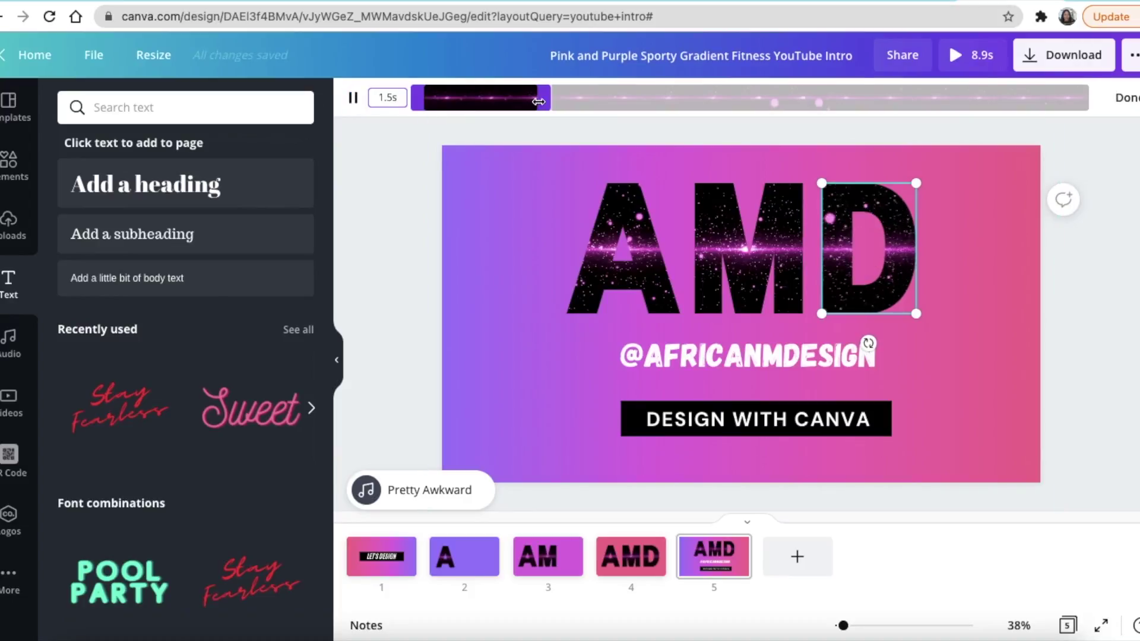
{"action": "left_click_drag", "start_coordinate": [549, 100], "coordinate": [635, 98]}
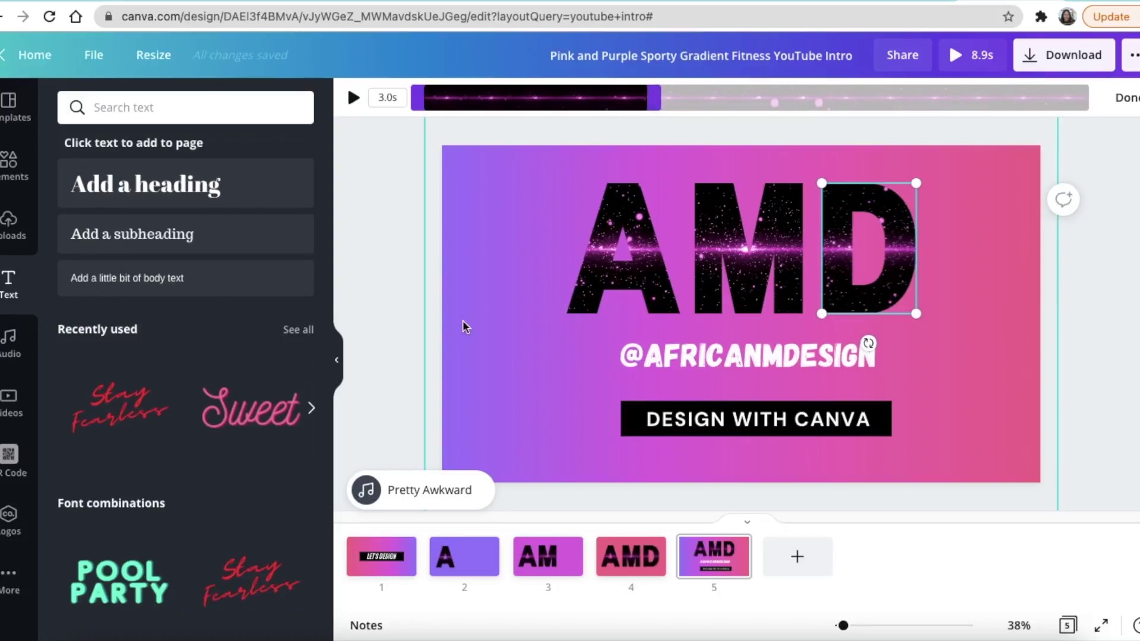
{"action": "left_click", "coordinate": [404, 274]}
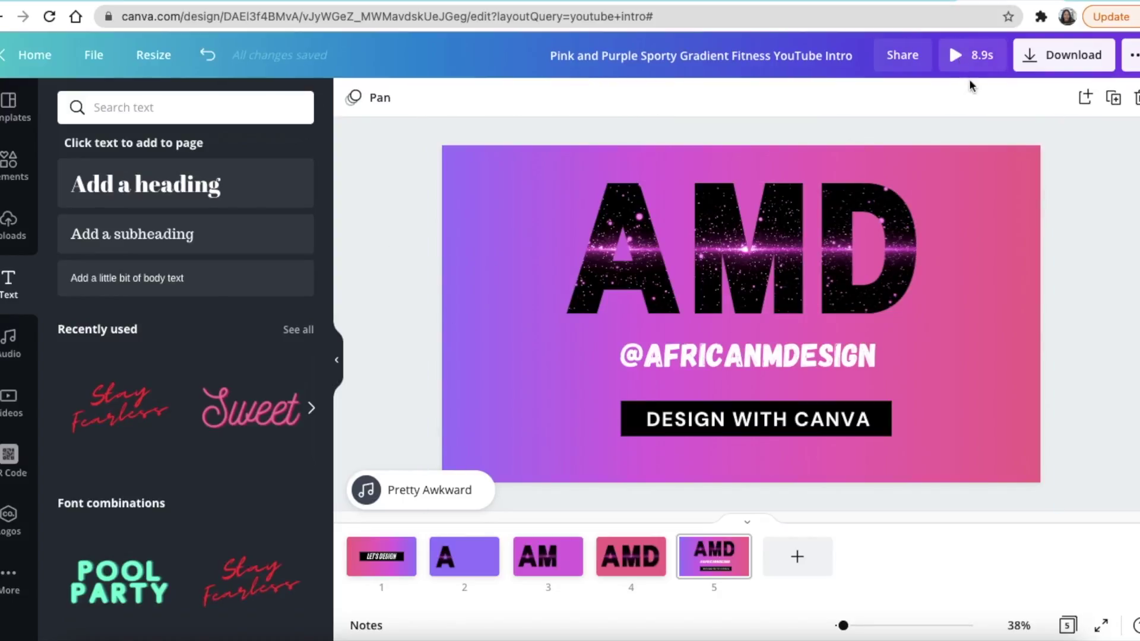
Play the intro preview to check the lengthened closing page, and return to the editor
{"action": "left_click", "coordinate": [965, 58]}
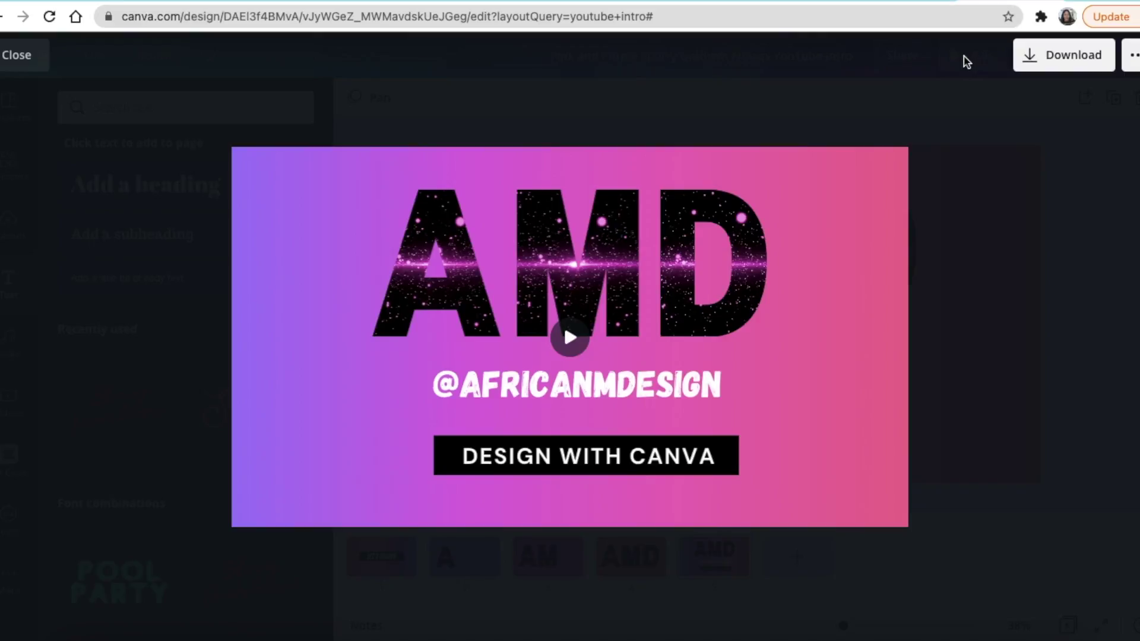
{"action": "left_click", "coordinate": [928, 165]}
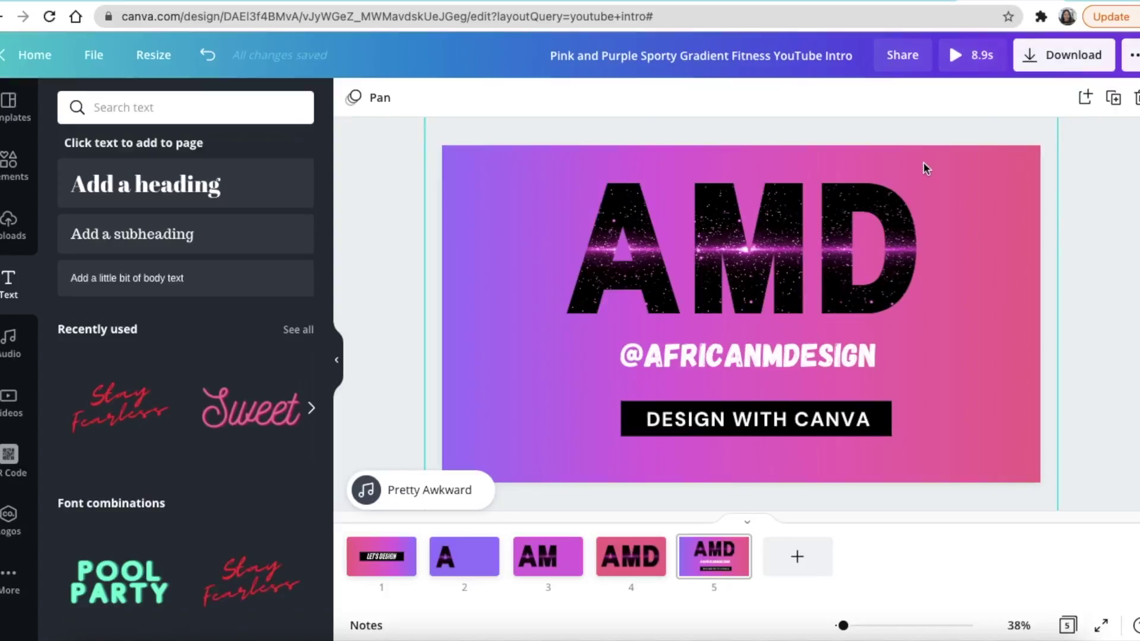
Inspect each letter on pages 4 and 3 to check its clip duration and animation setting
{"action": "left_click", "coordinate": [648, 566]}
{"action": "left_click", "coordinate": [732, 343]}
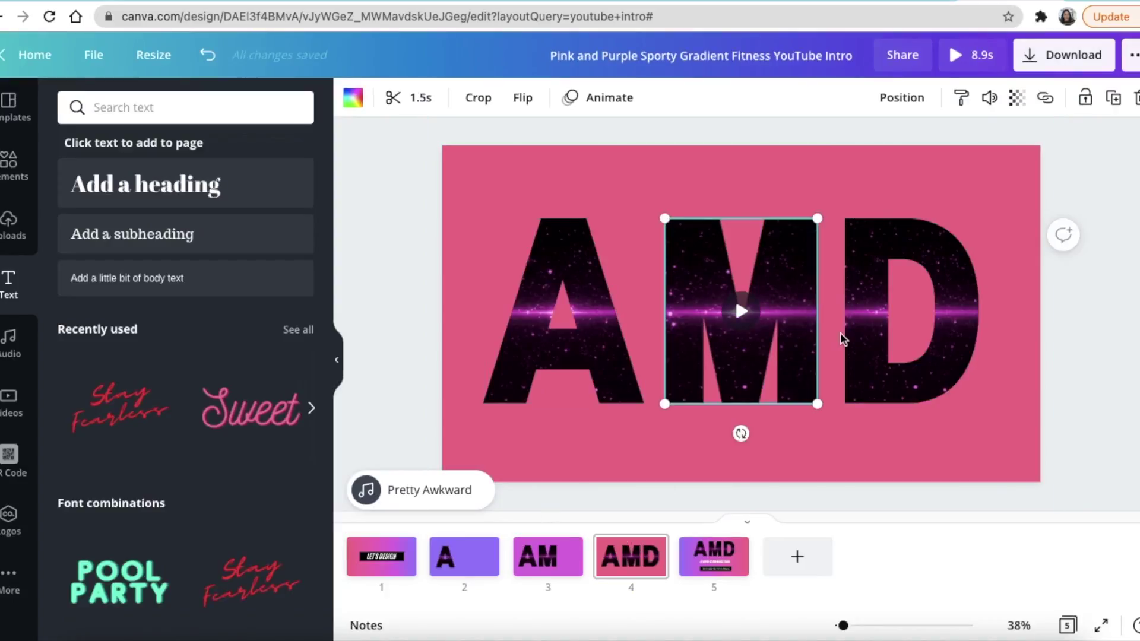
{"action": "left_click", "coordinate": [896, 332]}
{"action": "left_click", "coordinate": [581, 333]}
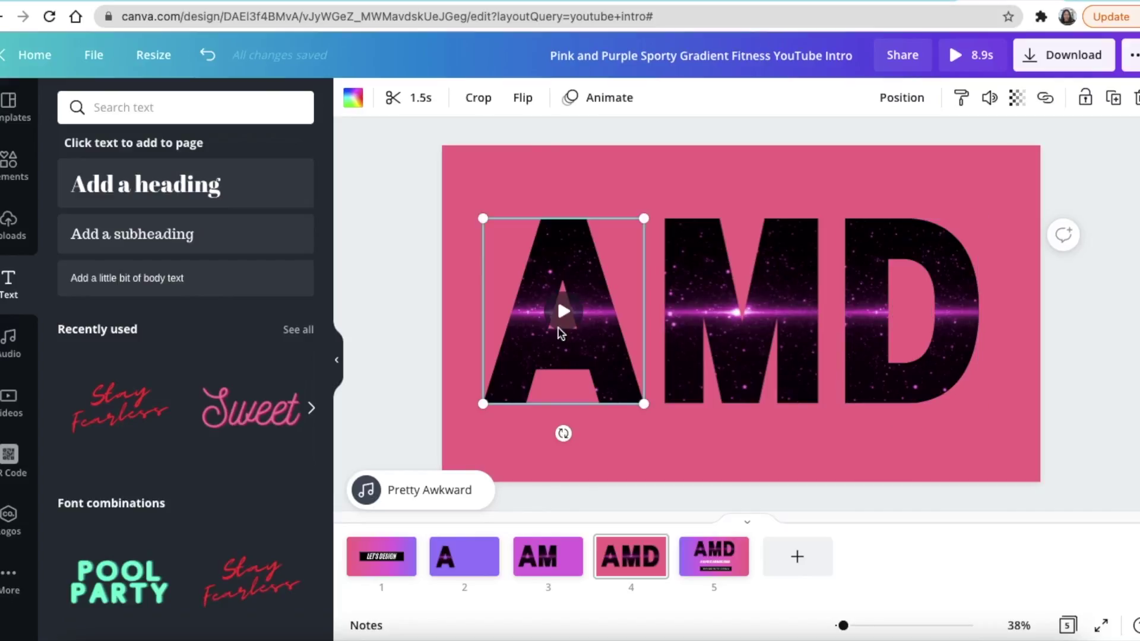
{"action": "left_click", "coordinate": [765, 318]}
{"action": "left_click", "coordinate": [906, 318]}
{"action": "left_click", "coordinate": [586, 327]}
{"action": "left_click", "coordinate": [687, 350]}
{"action": "left_click", "coordinate": [570, 332]}
{"action": "left_click", "coordinate": [914, 340]}
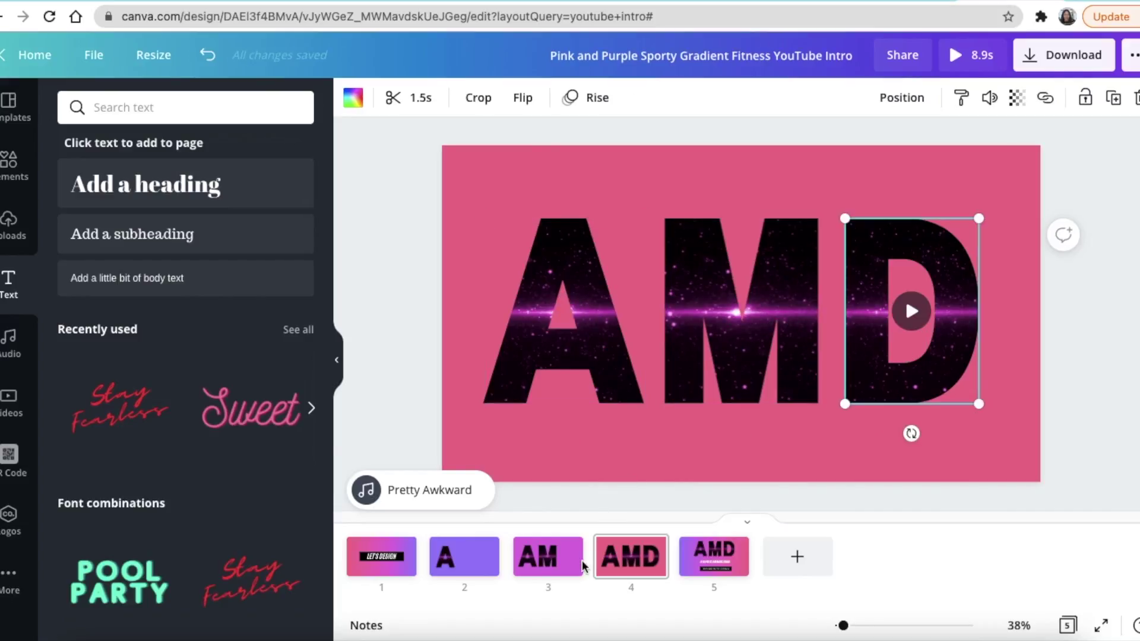
{"action": "left_click", "coordinate": [566, 550]}
{"action": "left_click", "coordinate": [579, 307]}
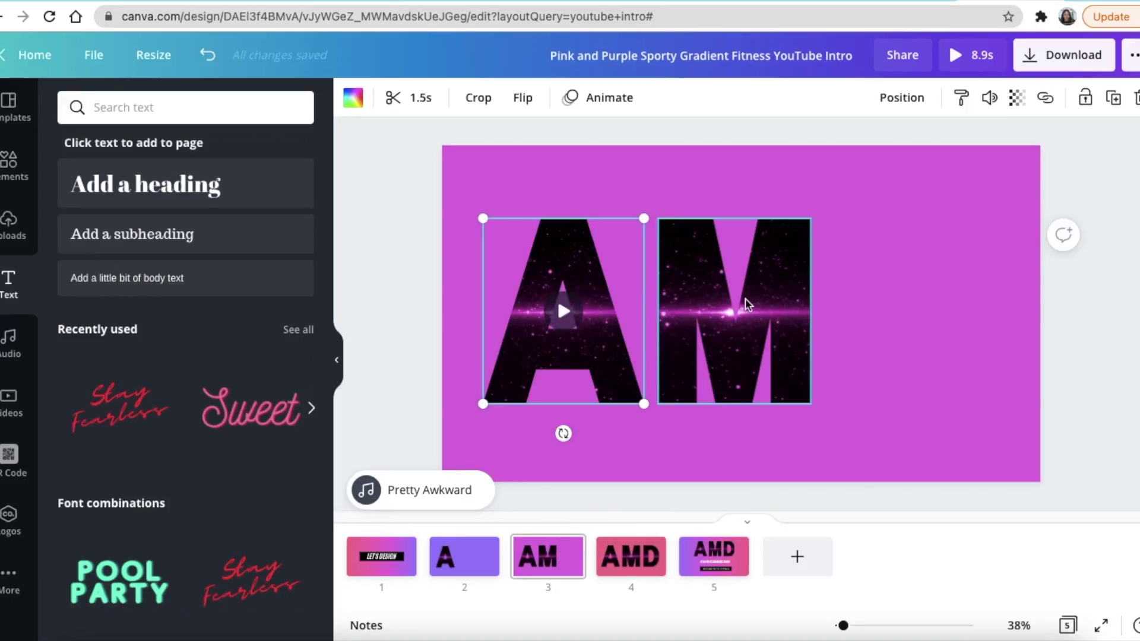
{"action": "left_click", "coordinate": [746, 298]}
{"action": "left_click", "coordinate": [546, 359]}
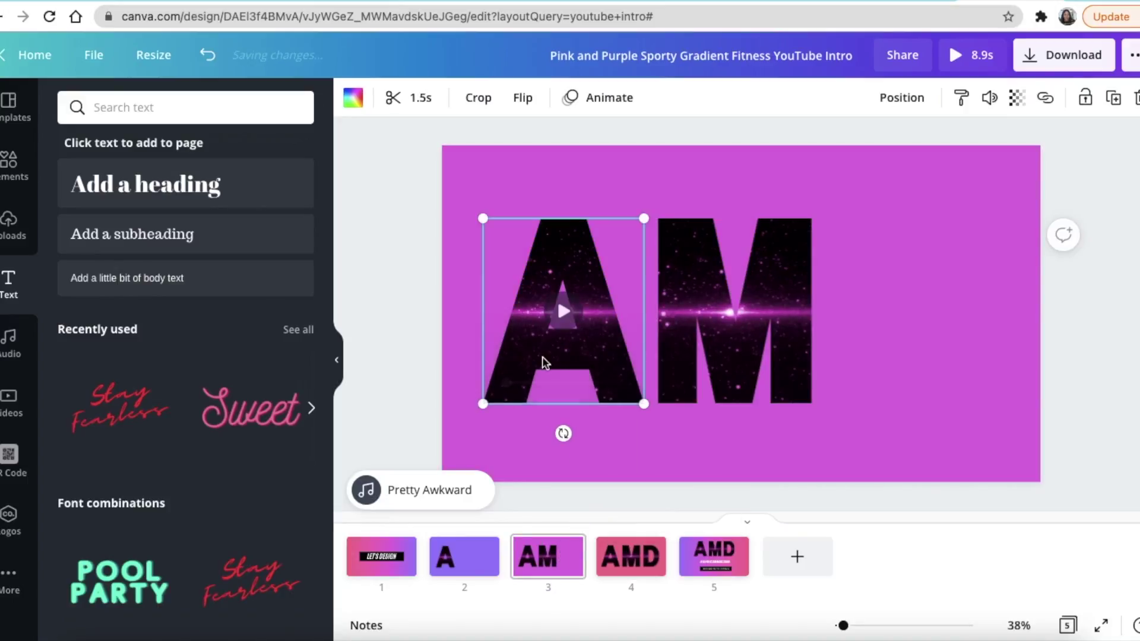
Apply the Pan page animation to page 2 with the single letter A
{"action": "left_click", "coordinate": [461, 561]}
{"action": "left_click", "coordinate": [499, 240]}
{"action": "left_click", "coordinate": [572, 200]}
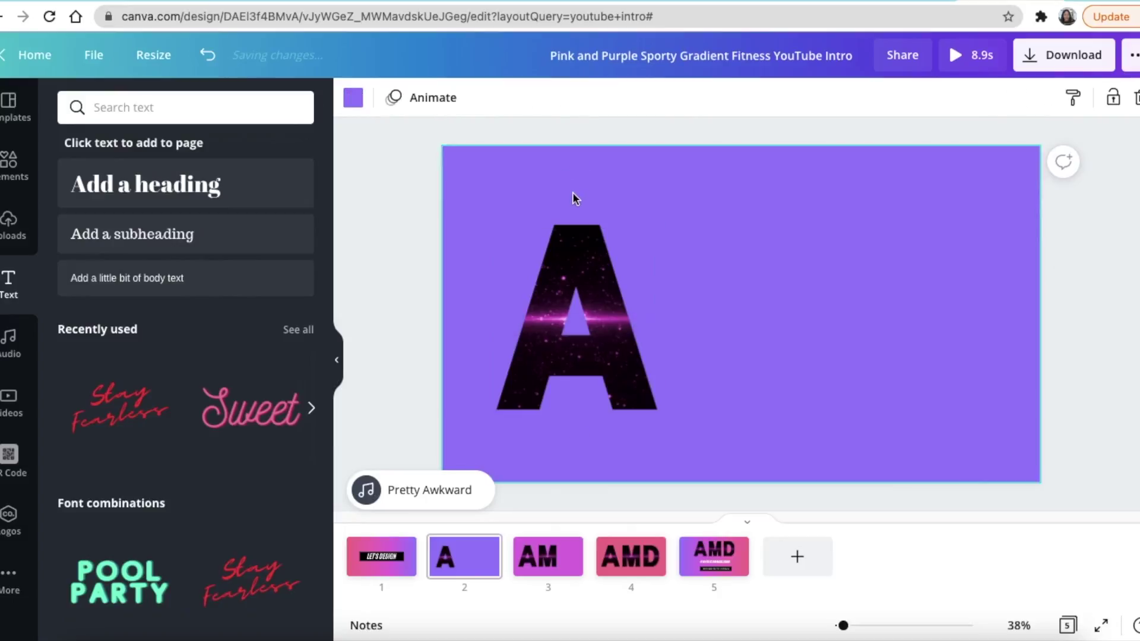
{"action": "left_click", "coordinate": [416, 101]}
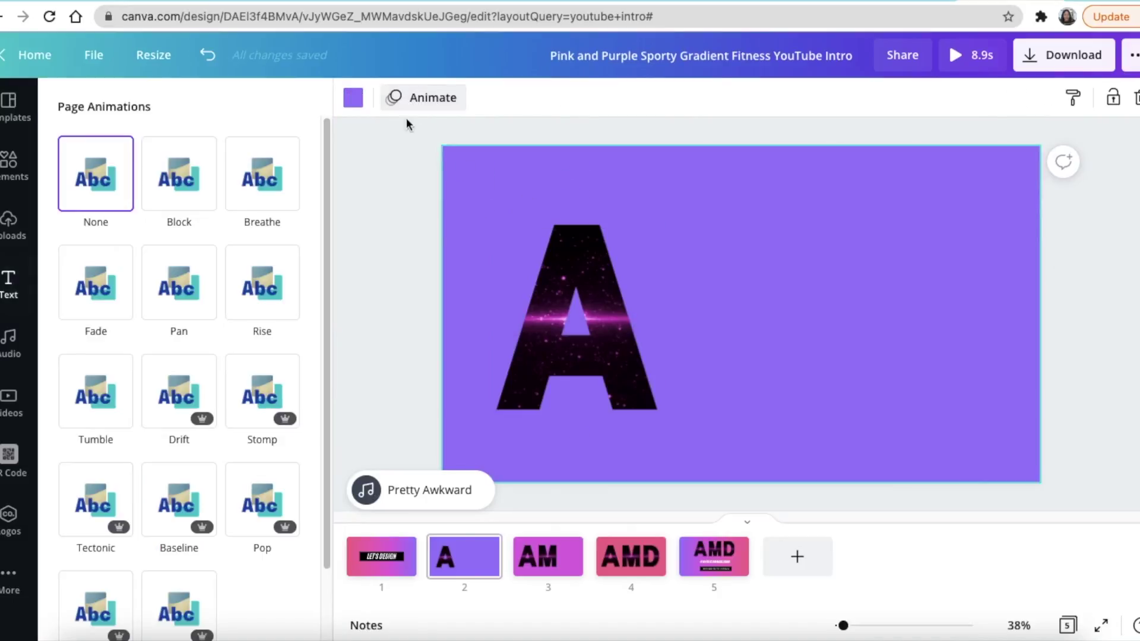
{"action": "left_click", "coordinate": [180, 293]}
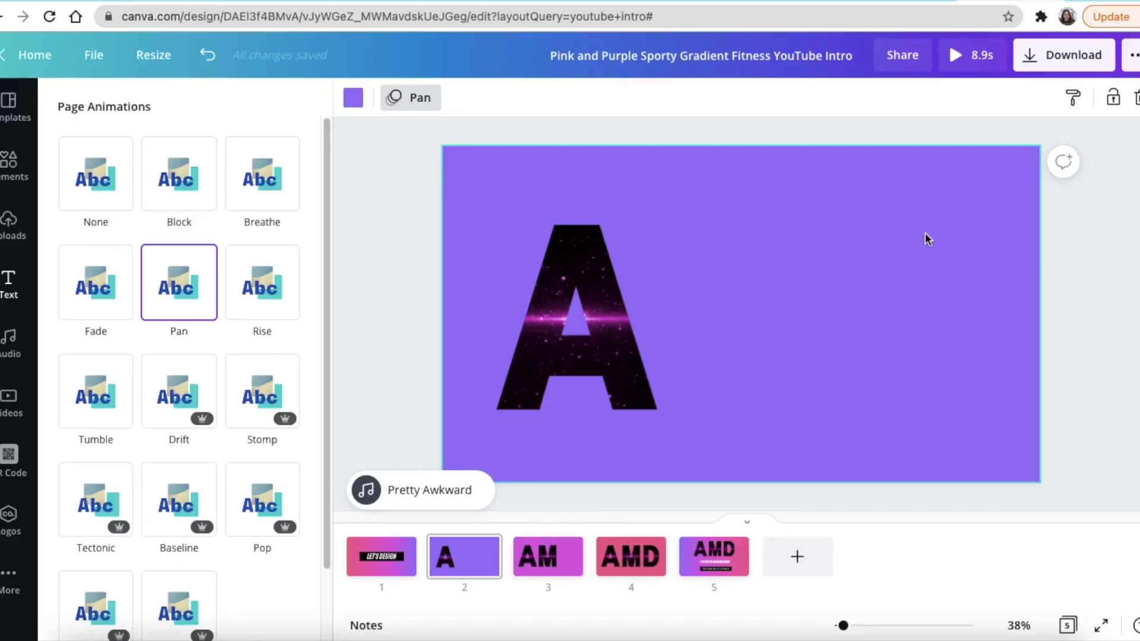
{"action": "left_click", "coordinate": [585, 551]}
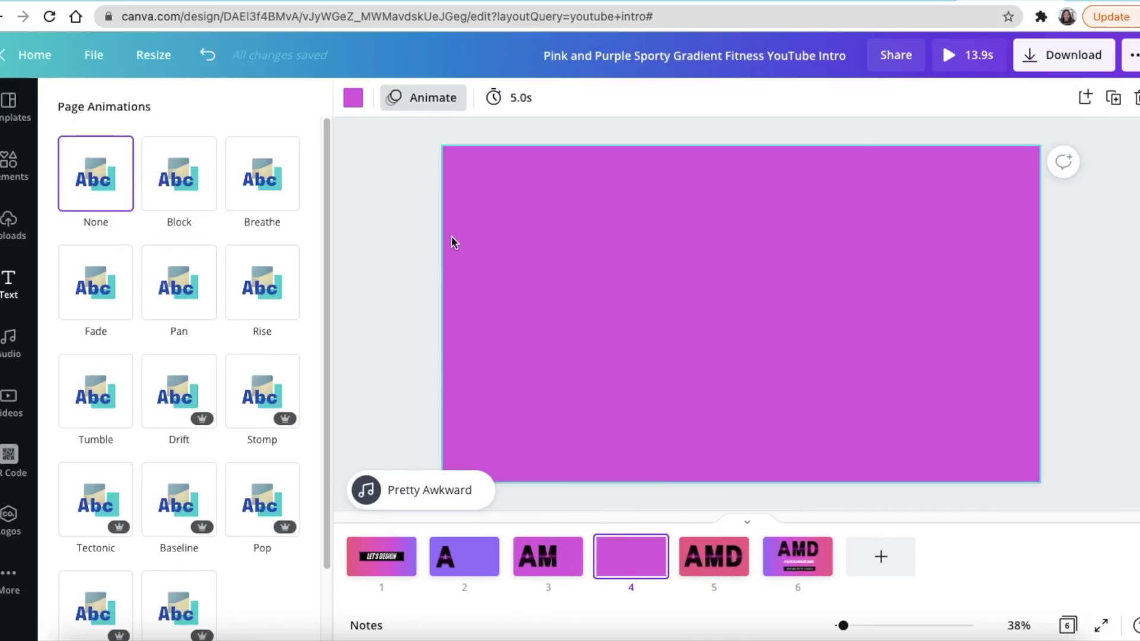
{"action": "left_click", "coordinate": [498, 212]}
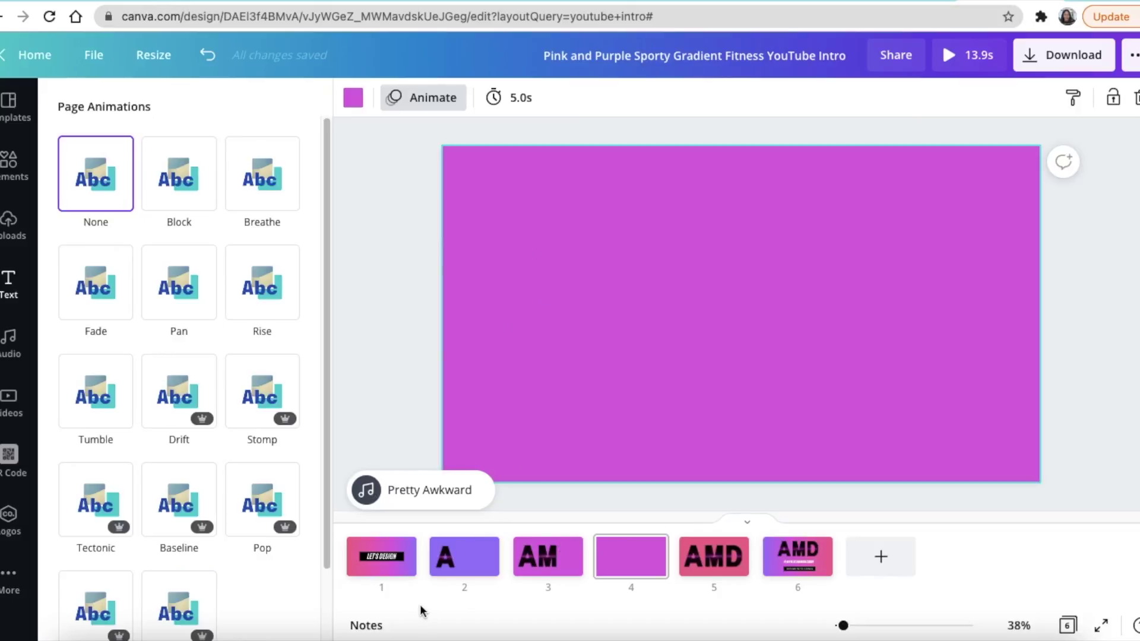
{"action": "left_click", "coordinate": [206, 55]}
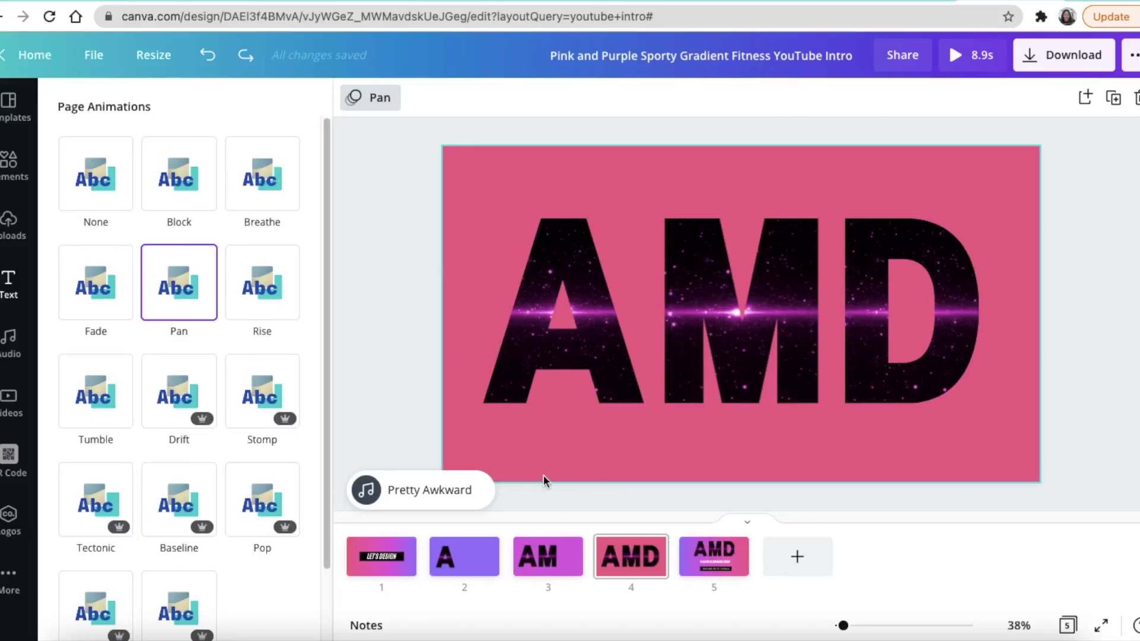
Apply the Pan page animation to page 3 with the letters AM
{"action": "right_click", "coordinate": [556, 556]}
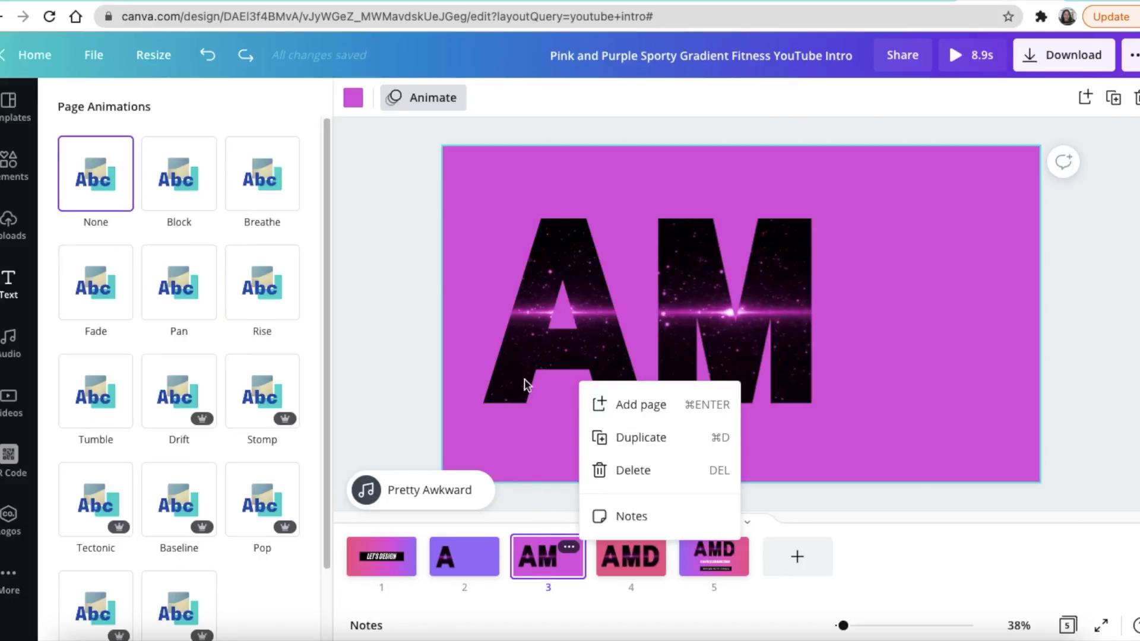
{"action": "left_click", "coordinate": [430, 266]}
{"action": "left_click", "coordinate": [469, 181]}
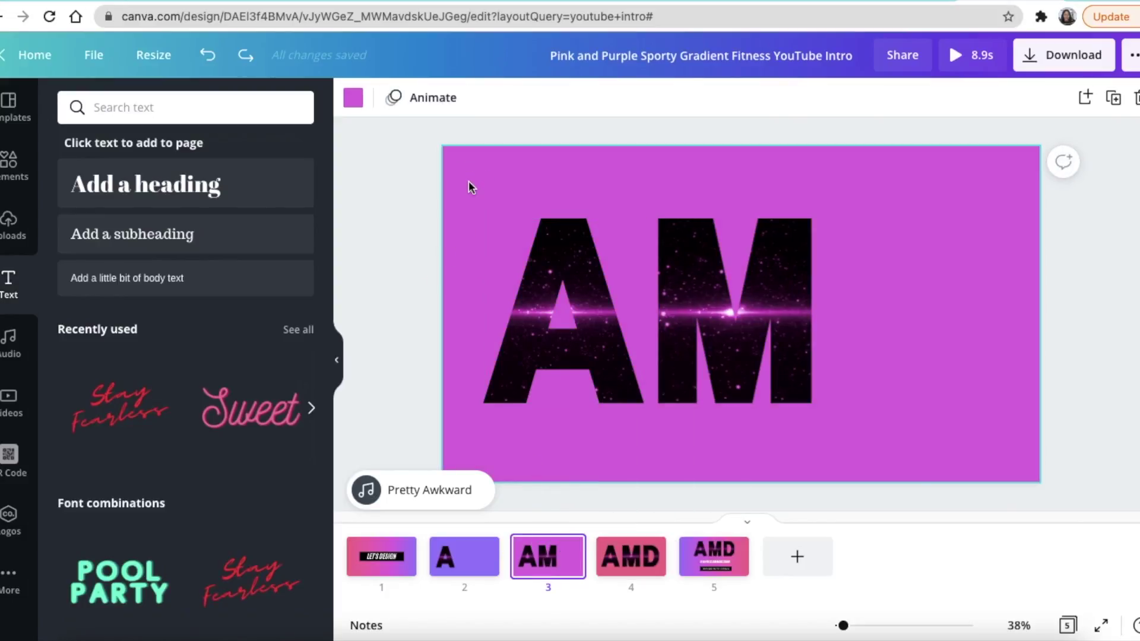
{"action": "left_click", "coordinate": [431, 108]}
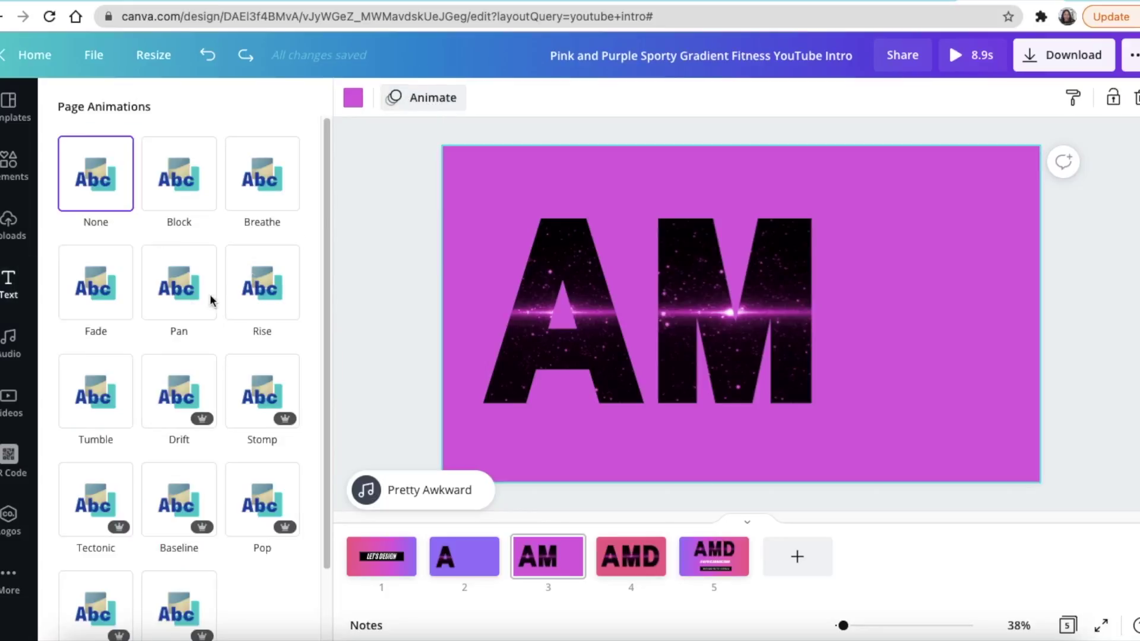
{"action": "left_click", "coordinate": [178, 285]}
{"action": "left_click", "coordinate": [449, 392]}
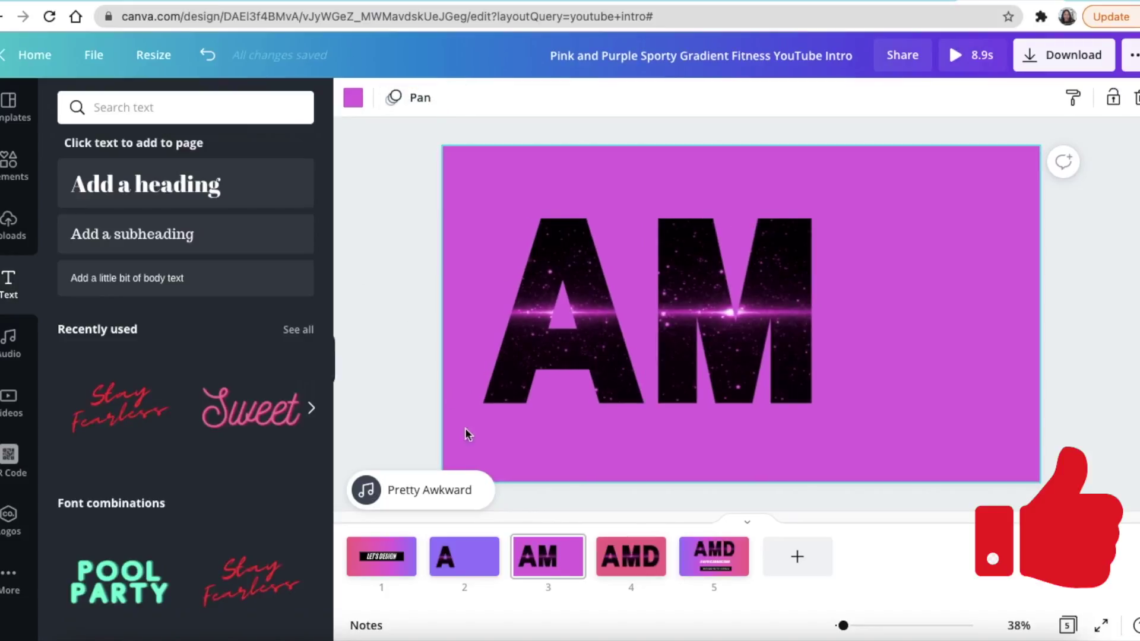
Check the page animations of pages 2 and 4, and play the full intro preview before returning to the editor
{"action": "left_click", "coordinate": [473, 564]}
{"action": "left_click", "coordinate": [409, 306]}
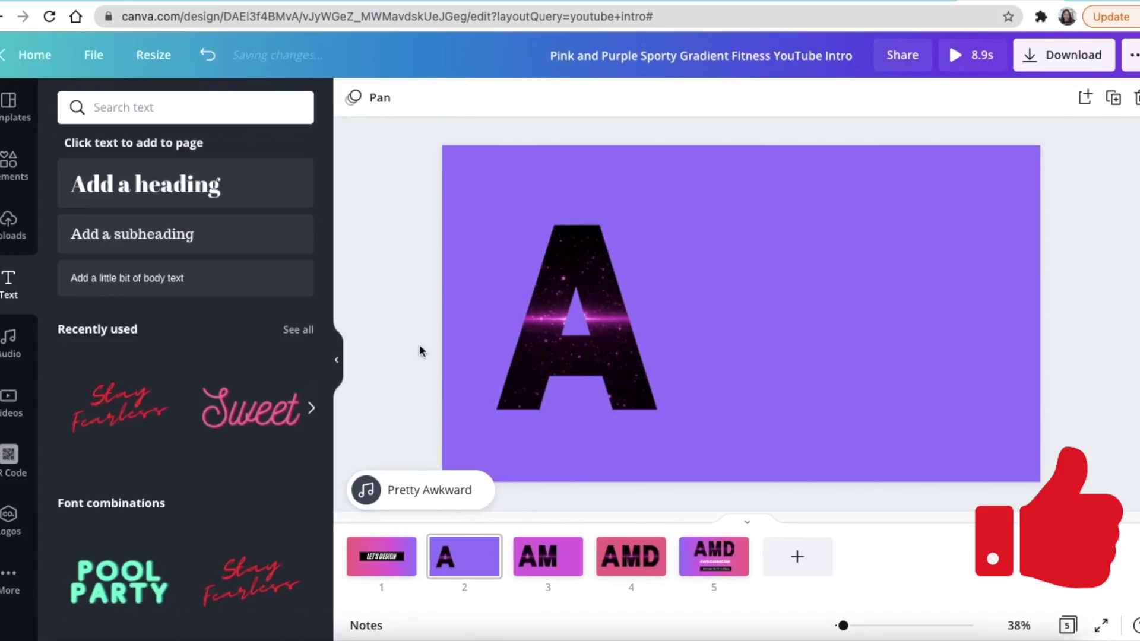
{"action": "left_click", "coordinate": [462, 556]}
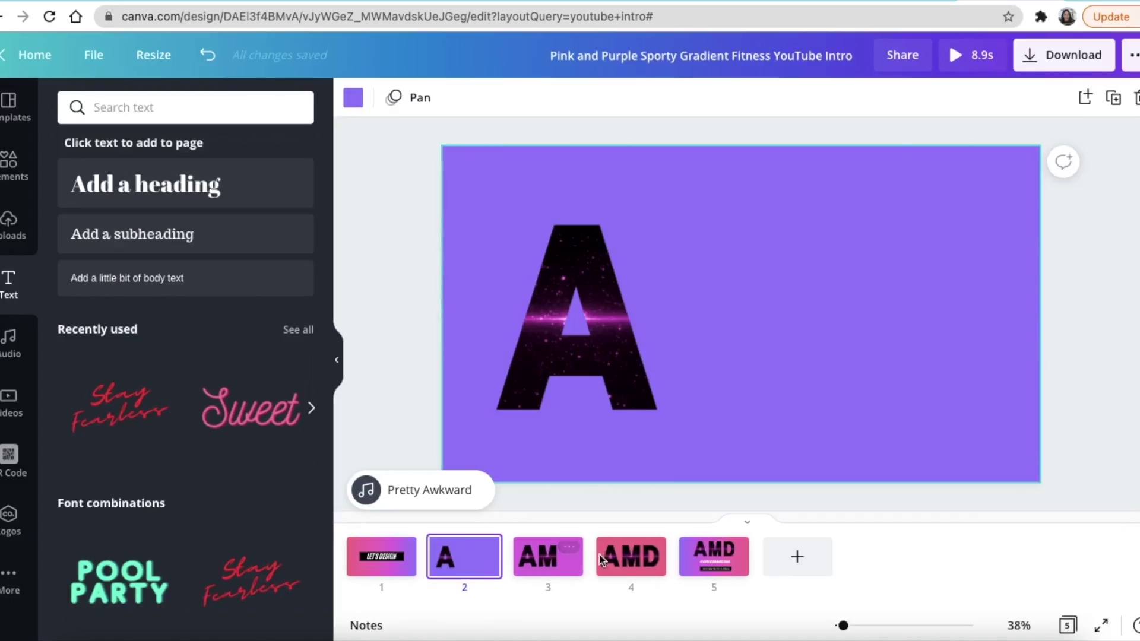
{"action": "left_click", "coordinate": [621, 562]}
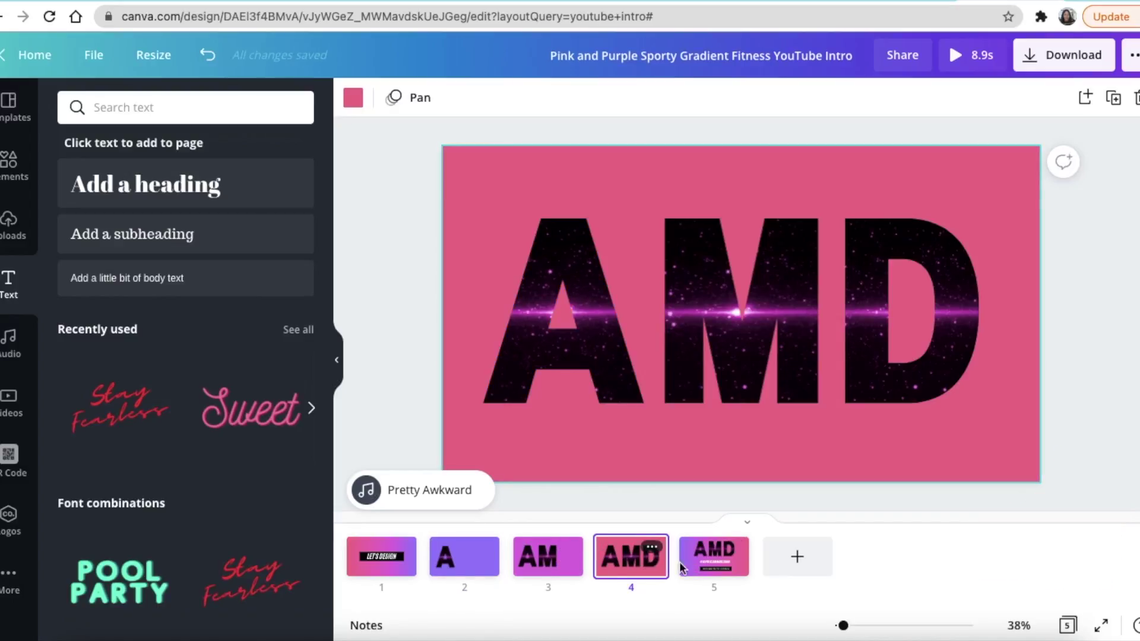
{"action": "left_click", "coordinate": [432, 316]}
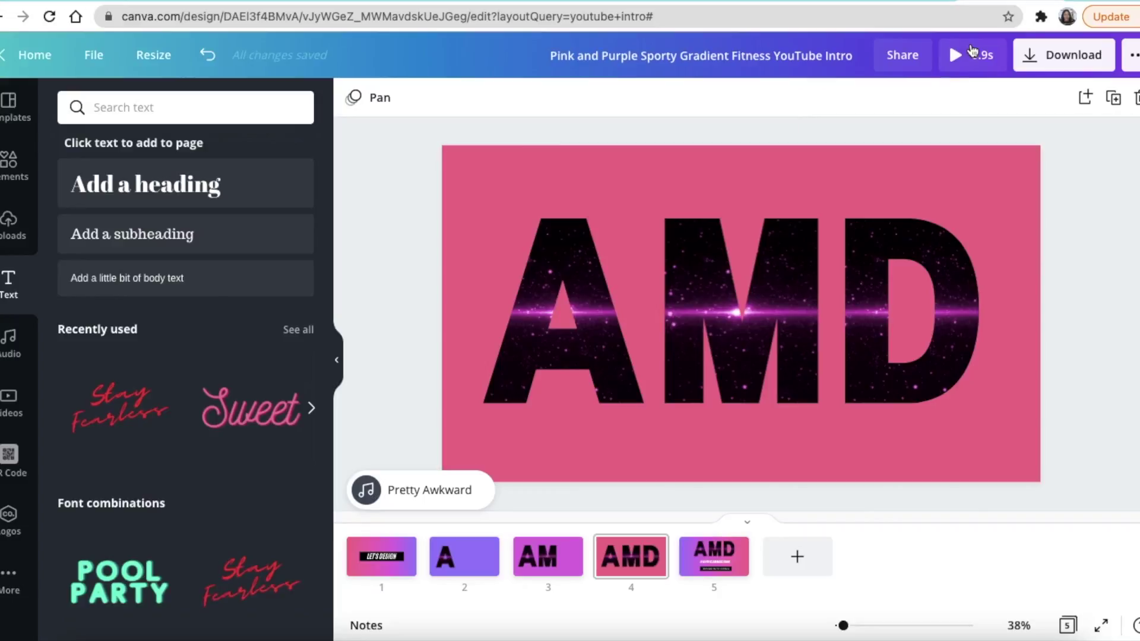
{"action": "left_click", "coordinate": [966, 57]}
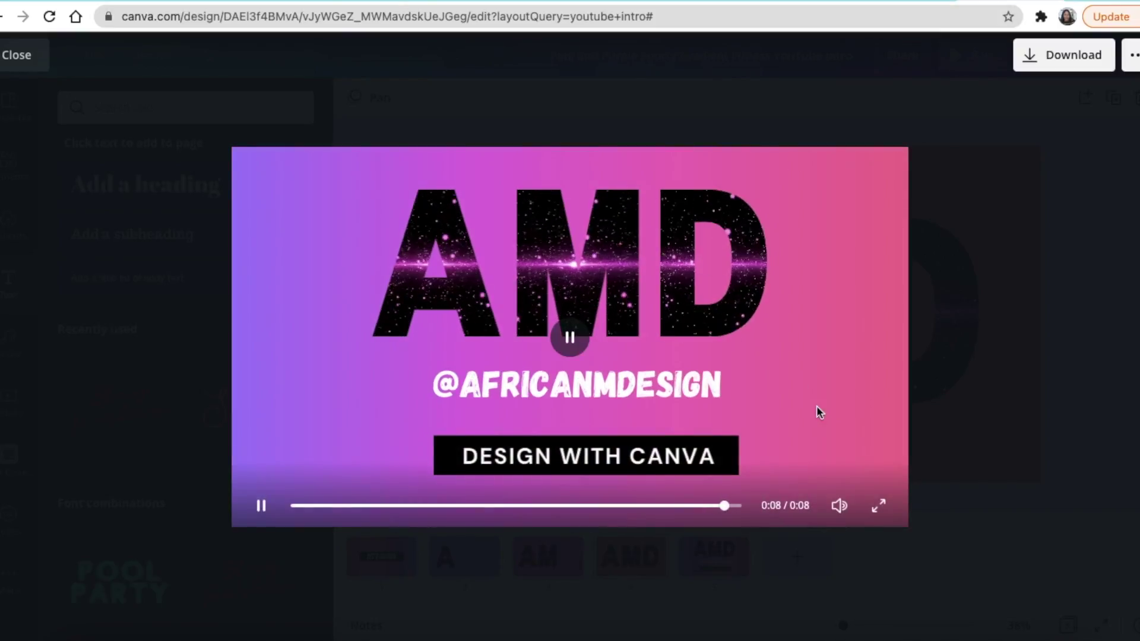
{"action": "left_click", "coordinate": [33, 59]}
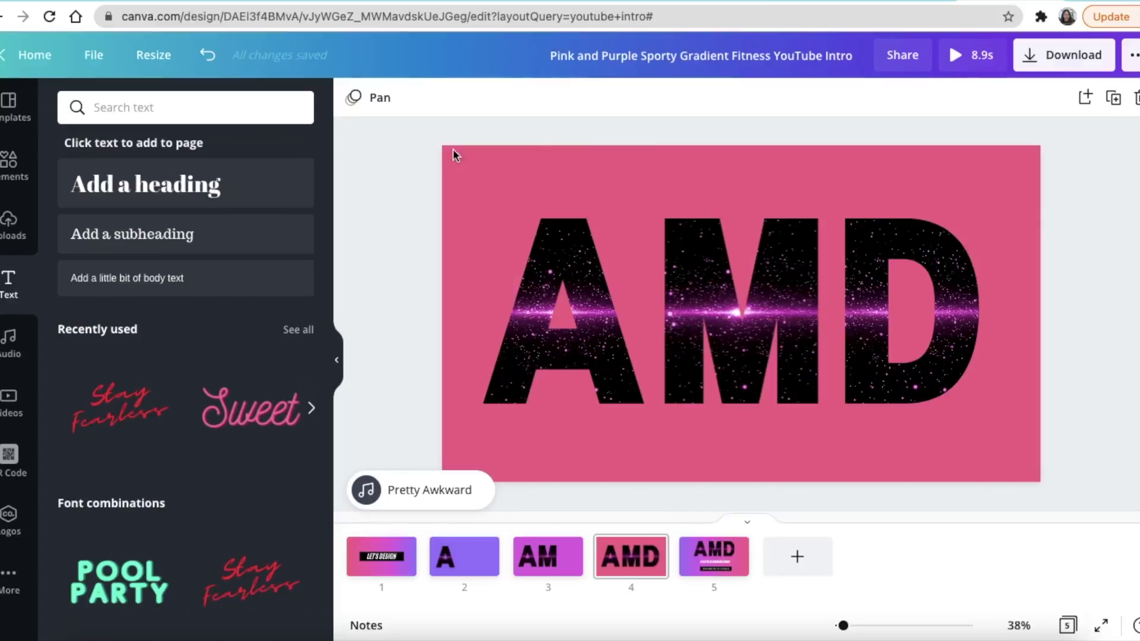
Download all 5 pages of the intro as an MP4 Video
{"action": "left_click", "coordinate": [1069, 56]}
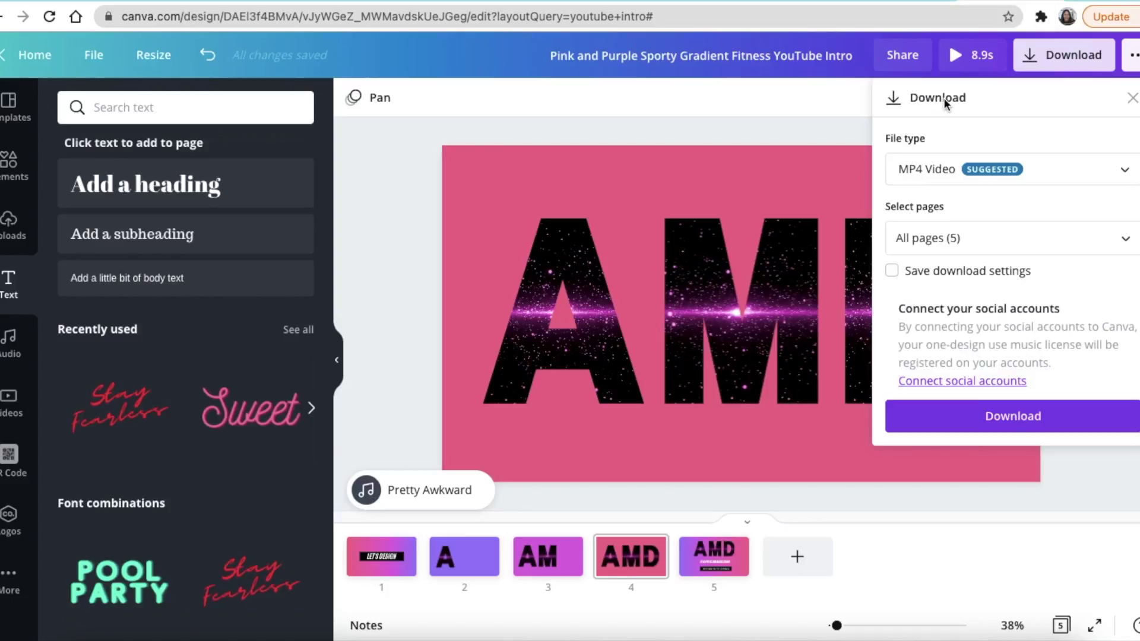
{"action": "left_click", "coordinate": [987, 432]}
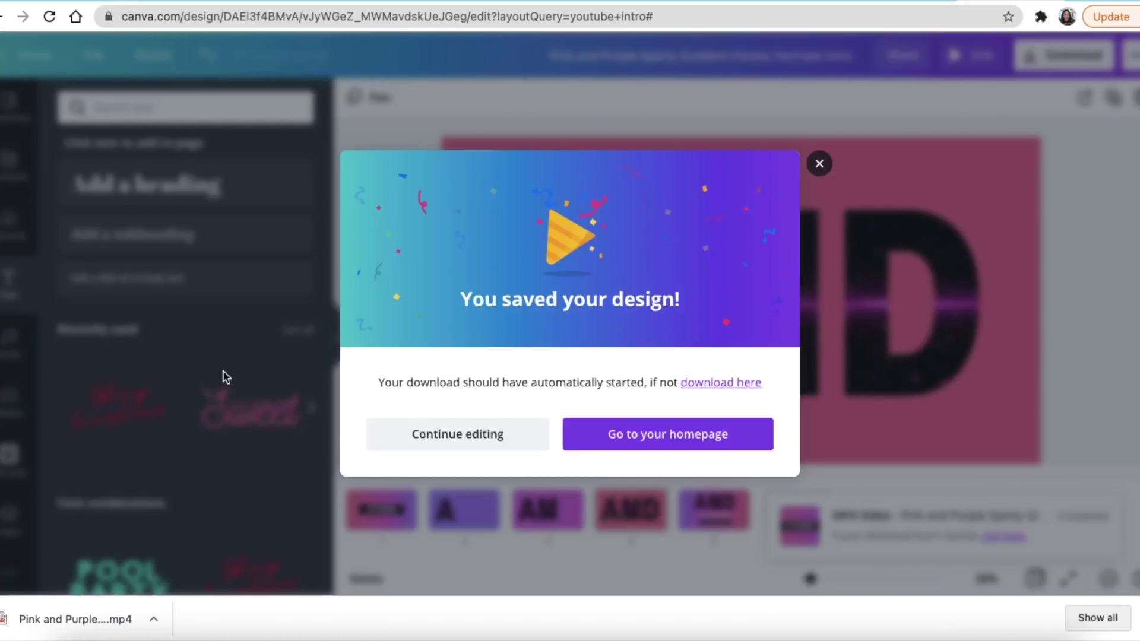
Play the downloaded MP4 in the media player with the volume raised slightly, and close the player and the saved-design dialog
{"action": "left_click", "coordinate": [76, 617]}
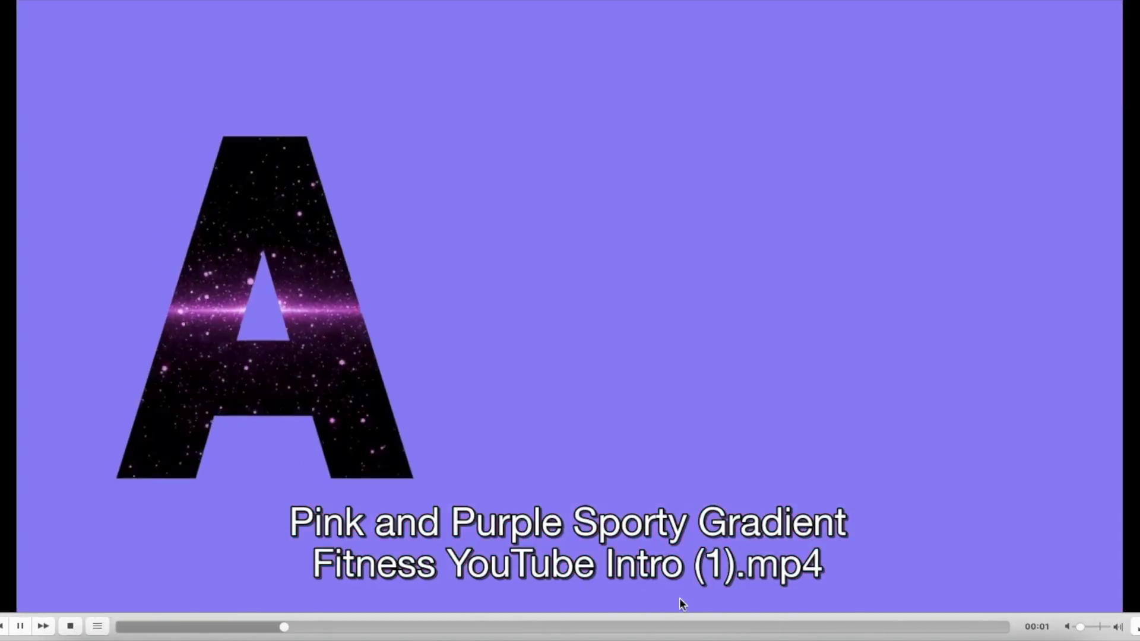
{"action": "left_click_drag", "start_coordinate": [1081, 627], "coordinate": [1090, 627]}
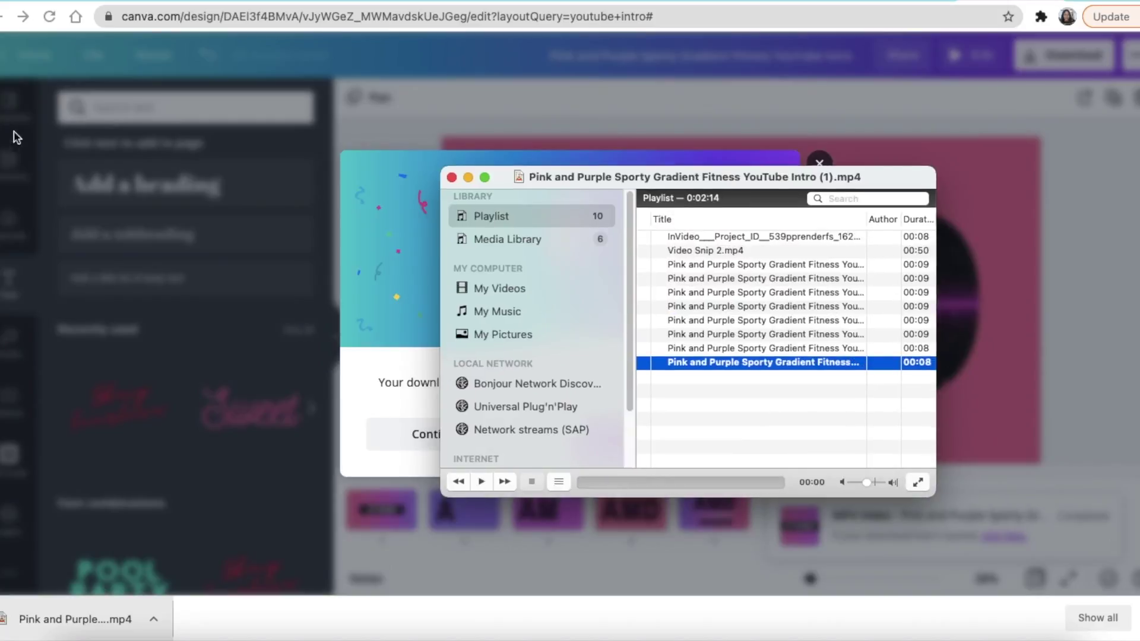
{"action": "left_click", "coordinate": [452, 178]}
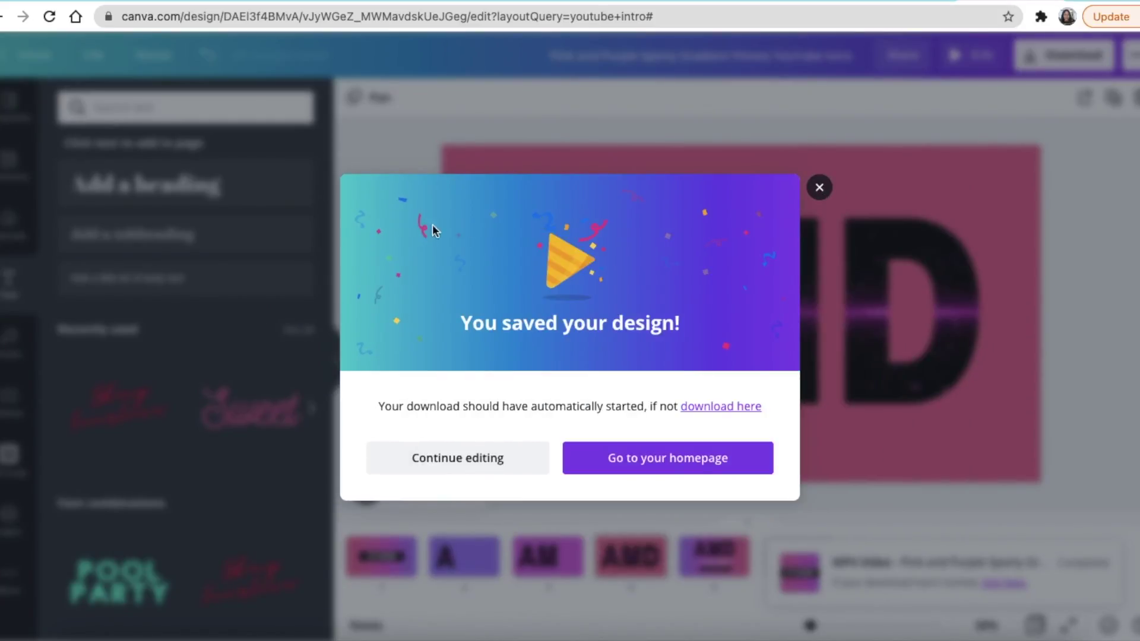
{"action": "left_click", "coordinate": [814, 196]}
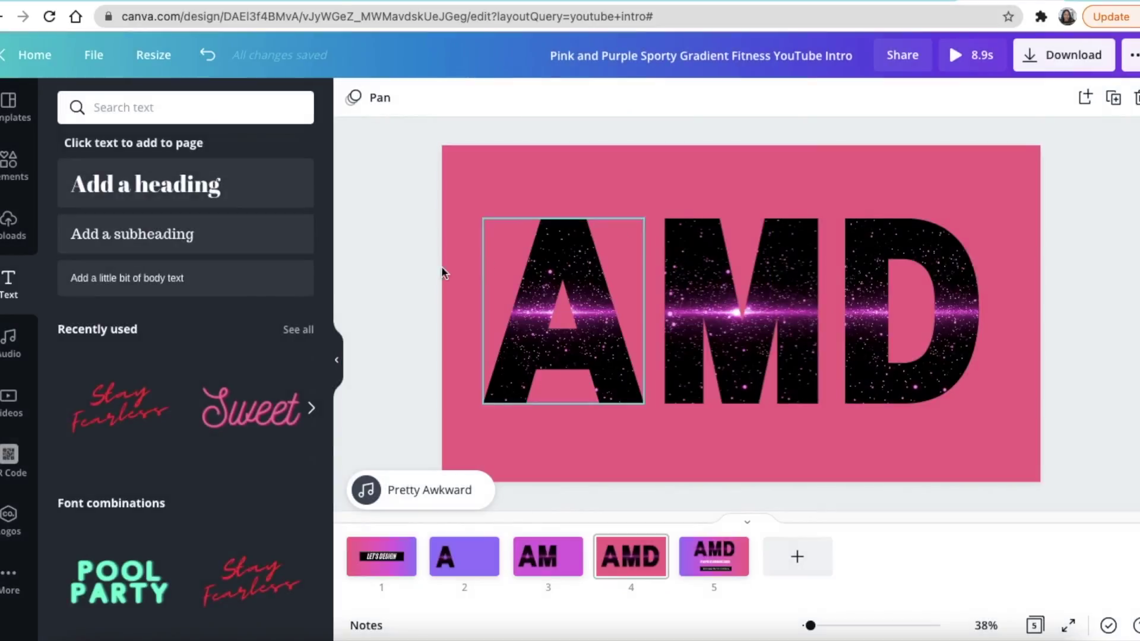